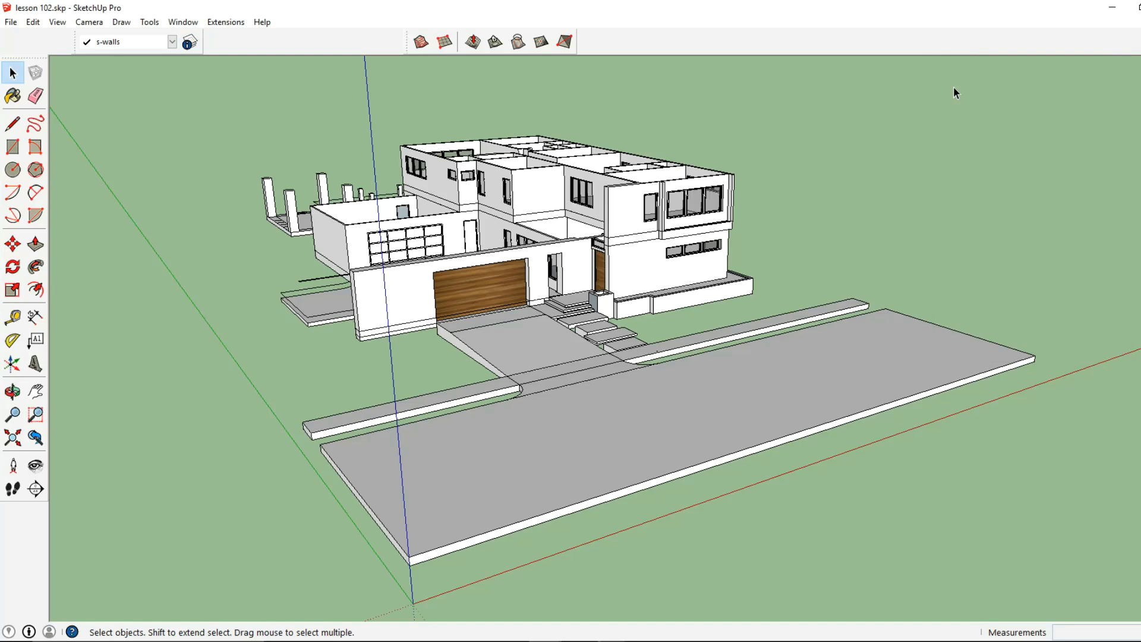
- Make s-roof the current drawing layer
click(190, 42)
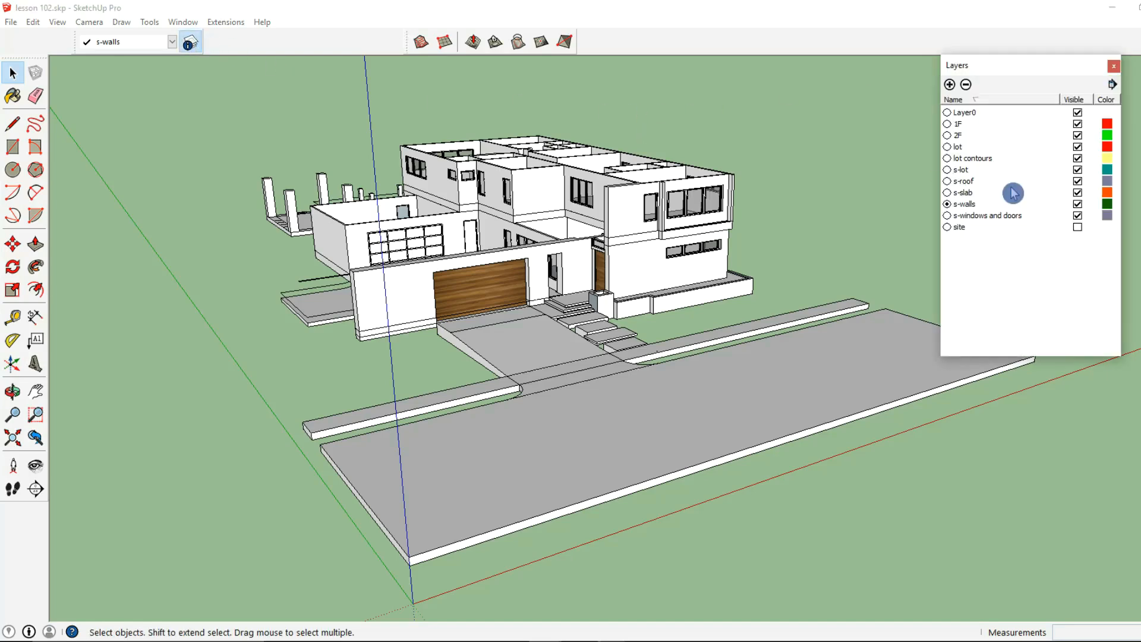
click(947, 181)
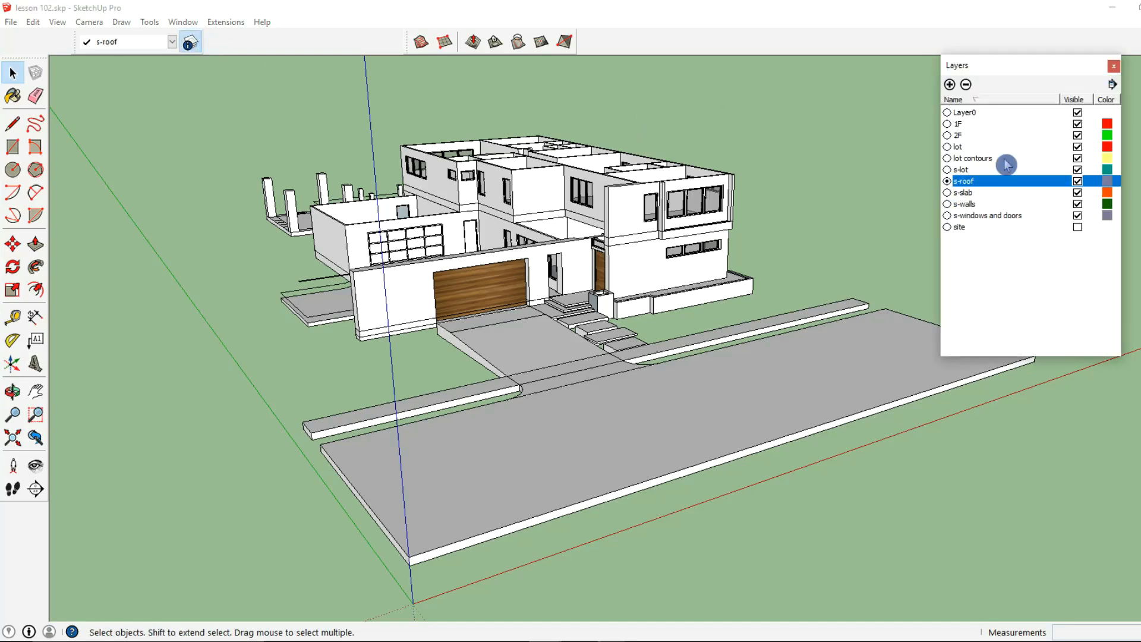
click(1113, 70)
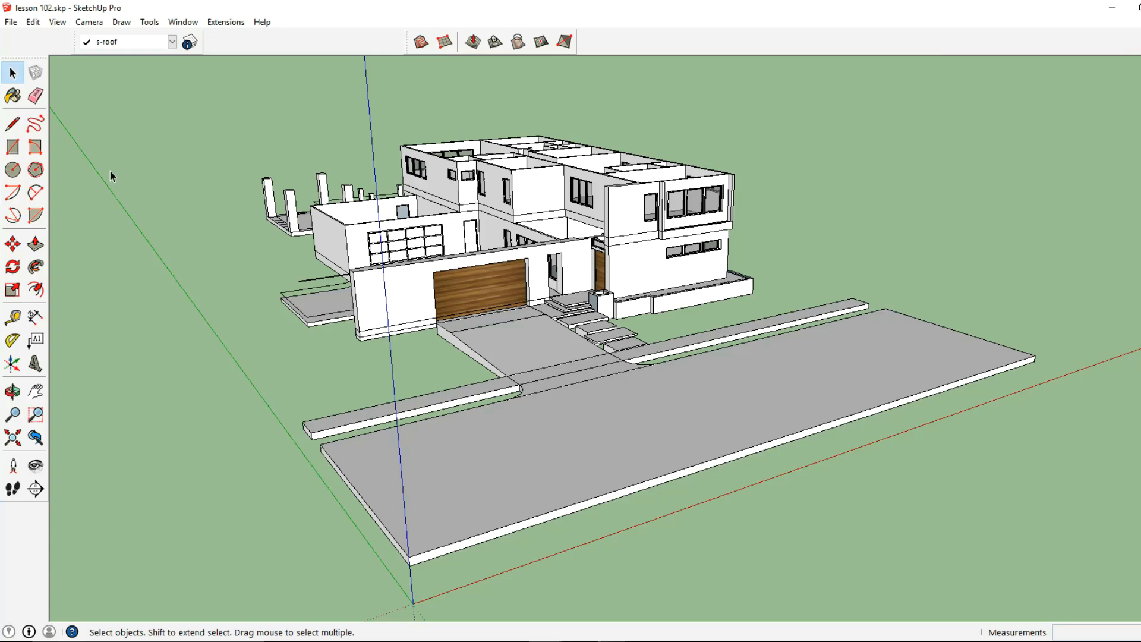
- Draw a 36' 8" by 77' 2" rectangle between opposite outer corners on top of the upper-floor walls
click(19, 149)
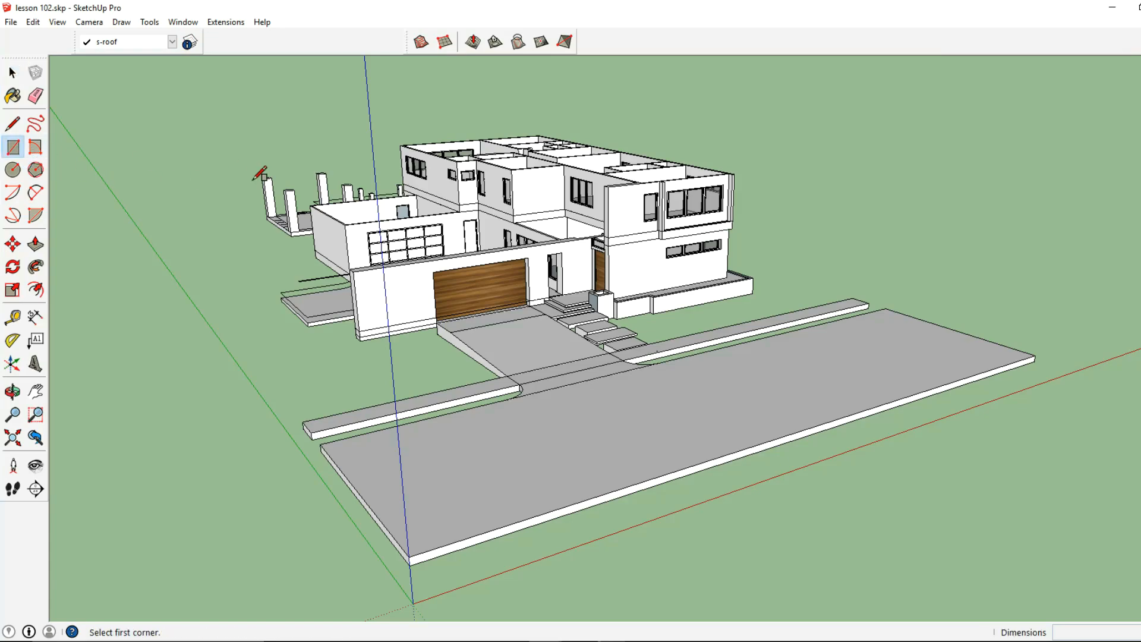
middle_drag(429, 192, 430, 185)
scroll(440, 233, up, 3)
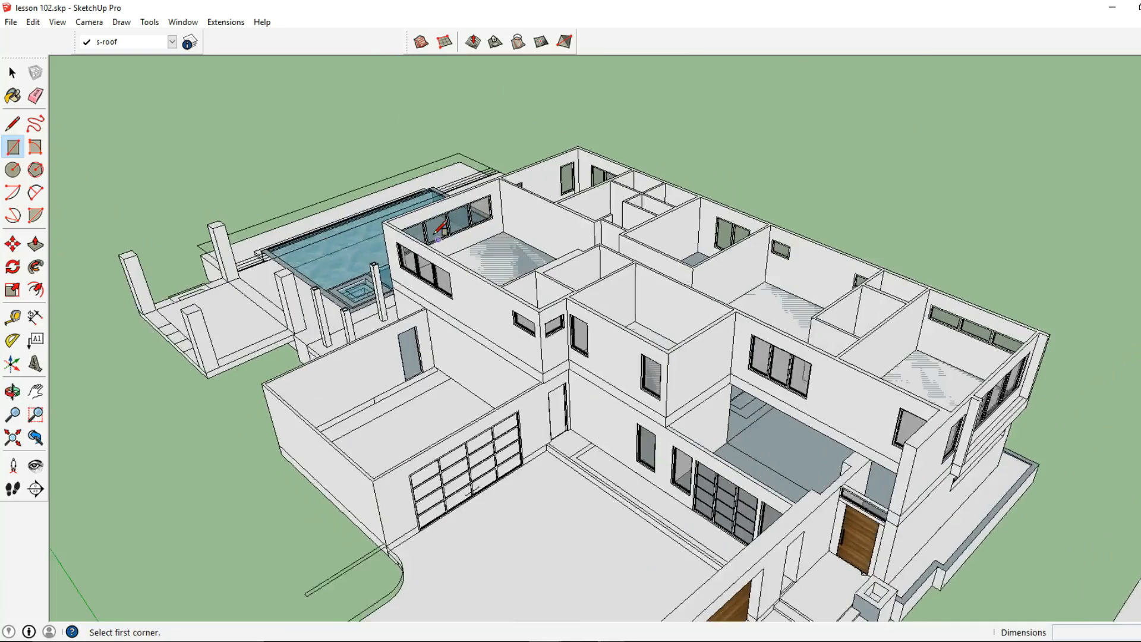
scroll(386, 224, up, 4)
click(382, 222)
scroll(642, 290, down, 3)
shift+middle_drag(656, 290, 524, 267)
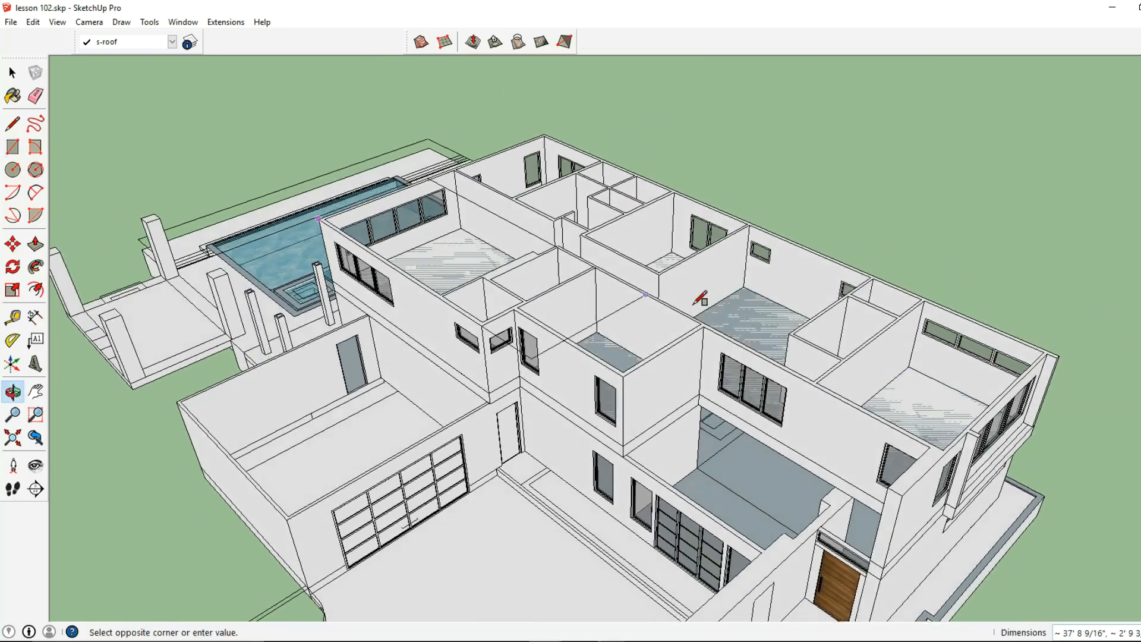
shift+middle_drag(764, 316, 538, 302)
scroll(784, 334, up, 1)
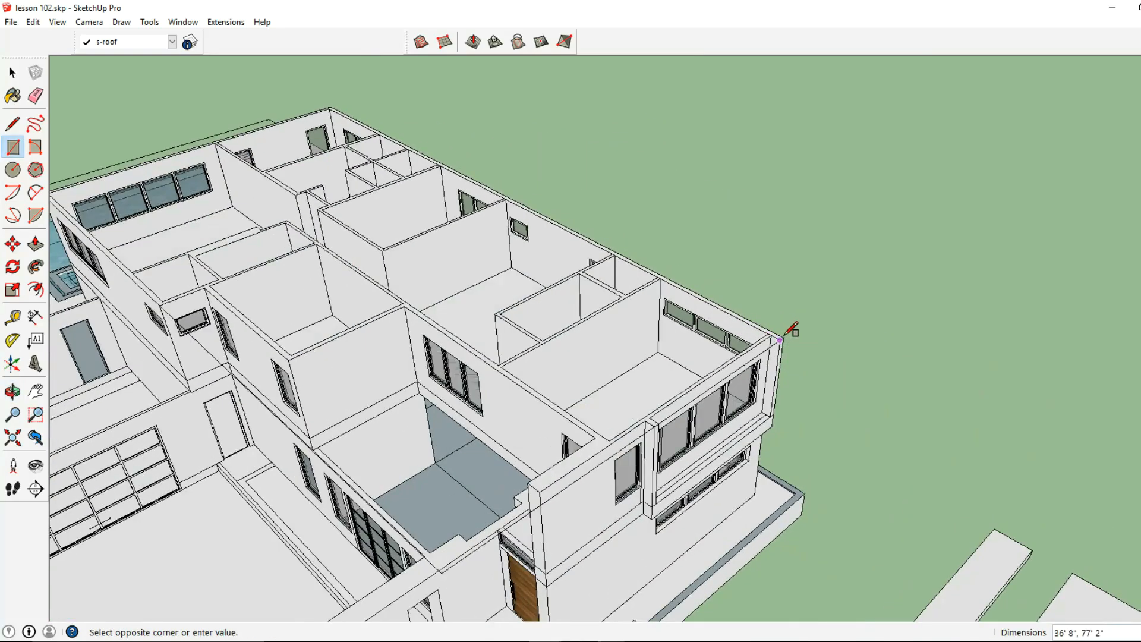
click(781, 339)
- Draw 16' 4" by 4' 4" and 28' 2" by 16' 2" rectangles on the roof face to mark off the areas outside the recessed walls
middle_drag(720, 327, 403, 301)
scroll(410, 312, up, 1)
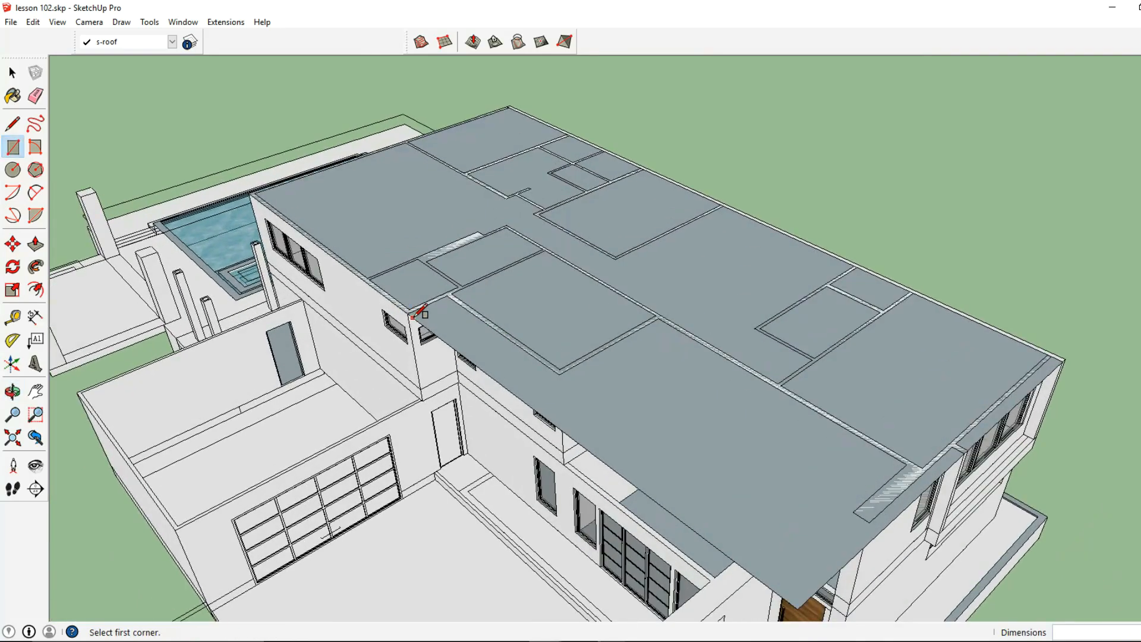
click(559, 373)
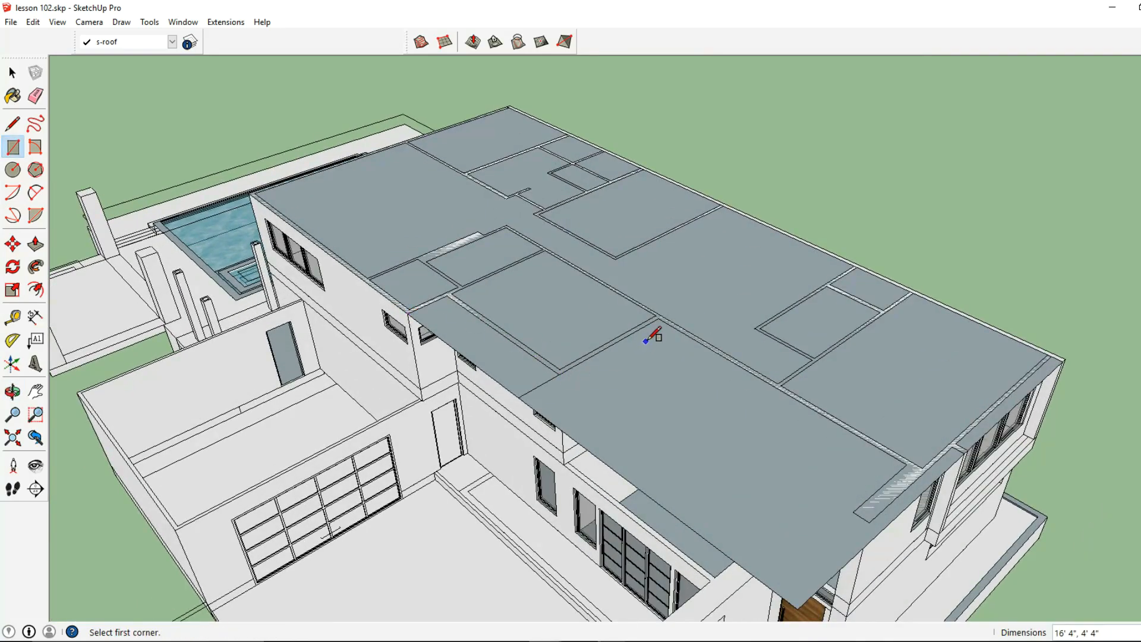
click(660, 318)
middle_drag(659, 318, 631, 420)
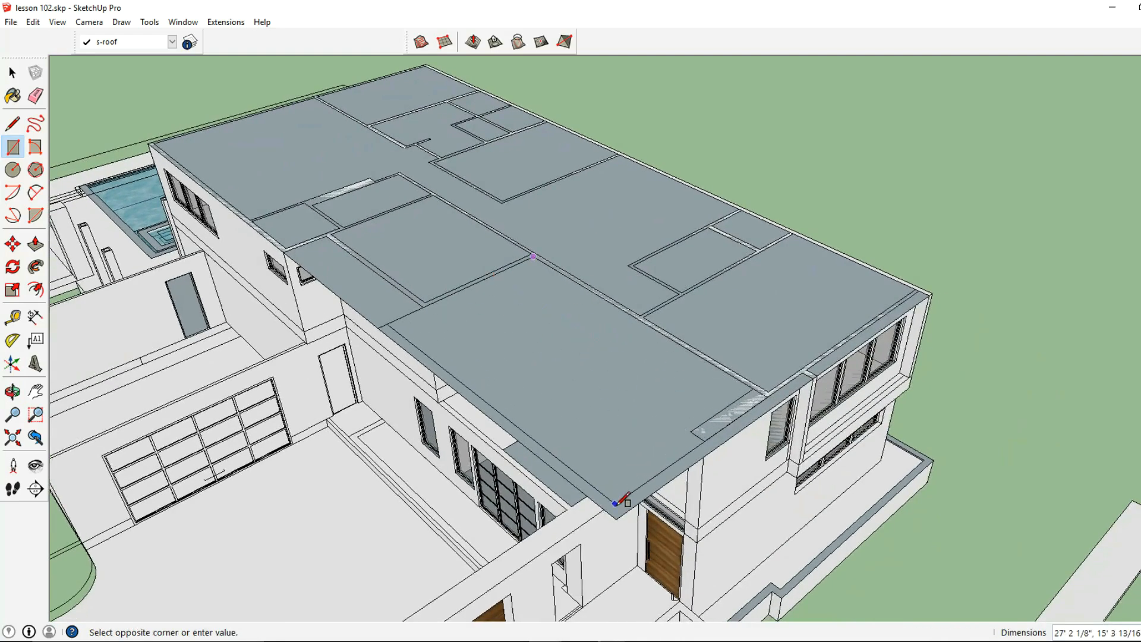
click(750, 423)
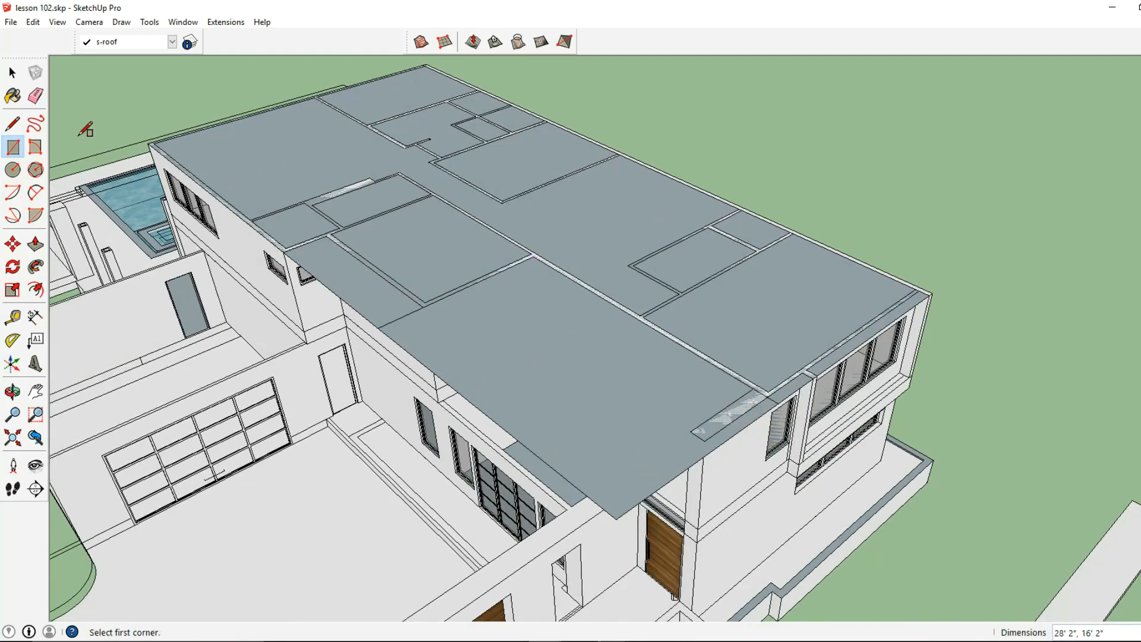
- Delete the marked-off faces and leftover edges outside the recessed walls so the roof face follows the upper-floor outline
click(12, 72)
click(588, 454)
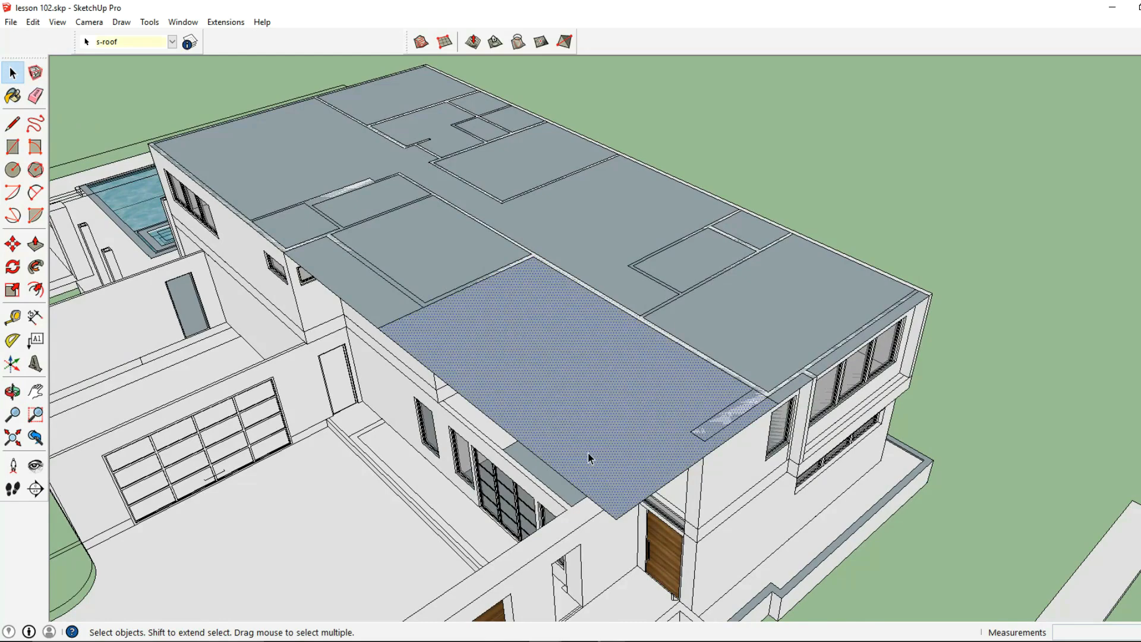
key(Delete)
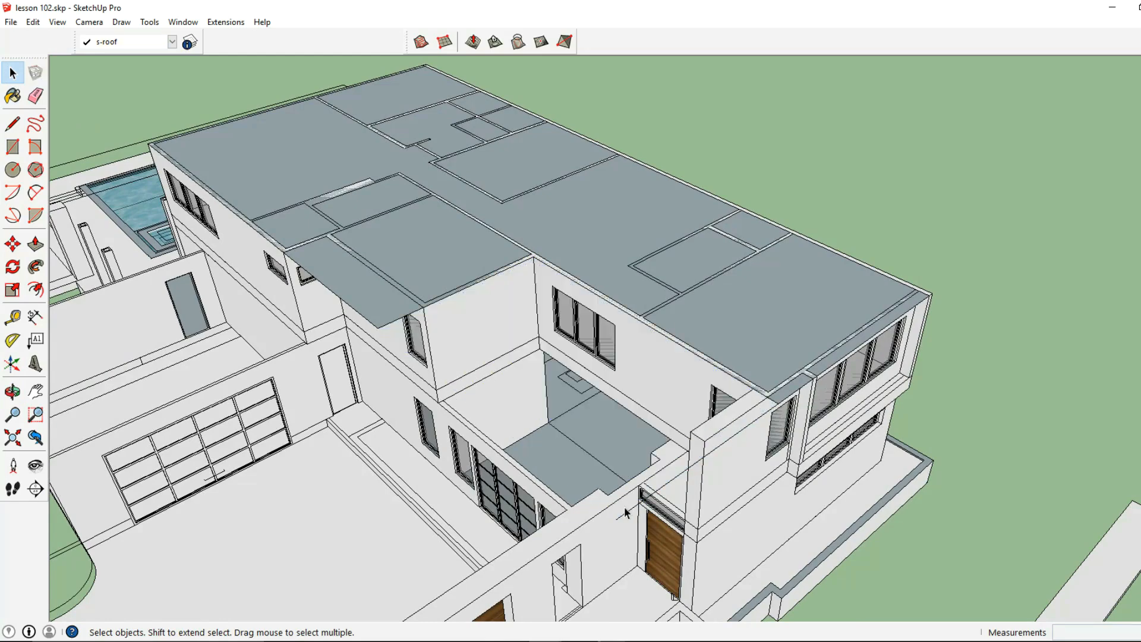
click(382, 326)
key(Delete)
click(378, 326)
- Group the upper roof face together with its boundary edges
triple_click(408, 265)
right_click(408, 265)
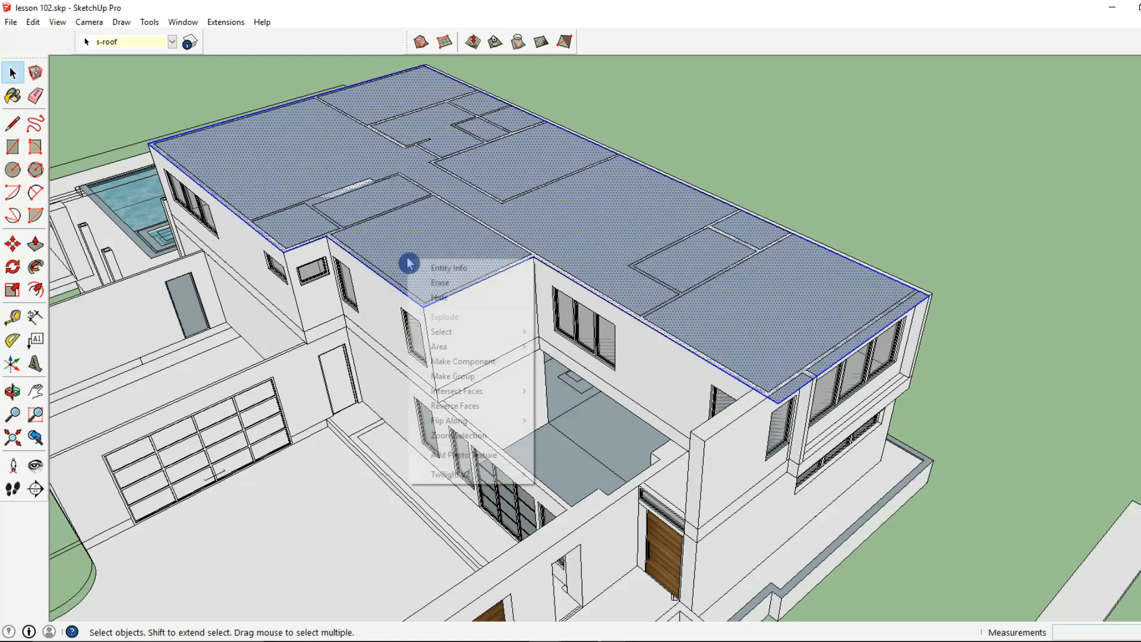
click(463, 376)
scroll(416, 268, down, 3)
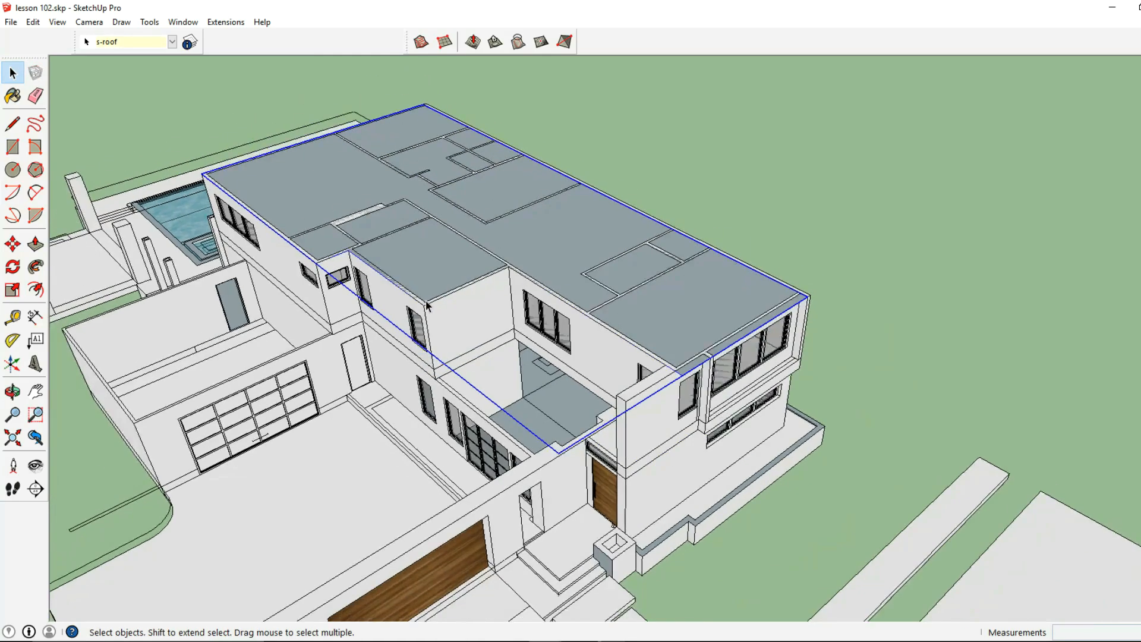
- Open the upper roof group and offset the face outline 2' outward for an overhang
middle_drag(401, 258, 547, 273)
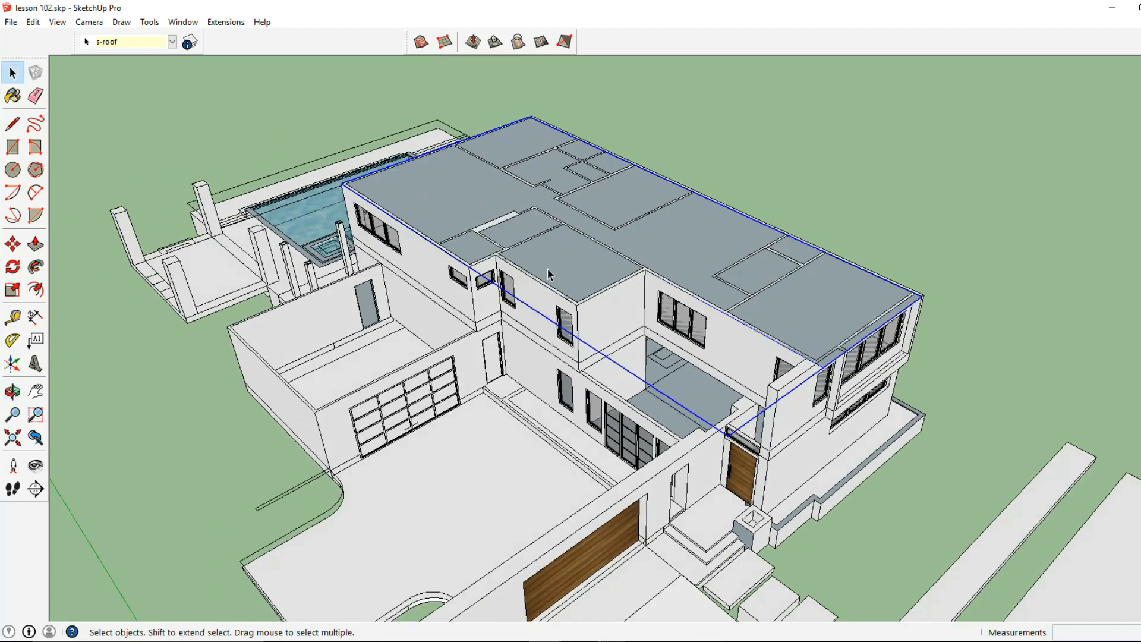
double_click(547, 269)
scroll(544, 267, up, 3)
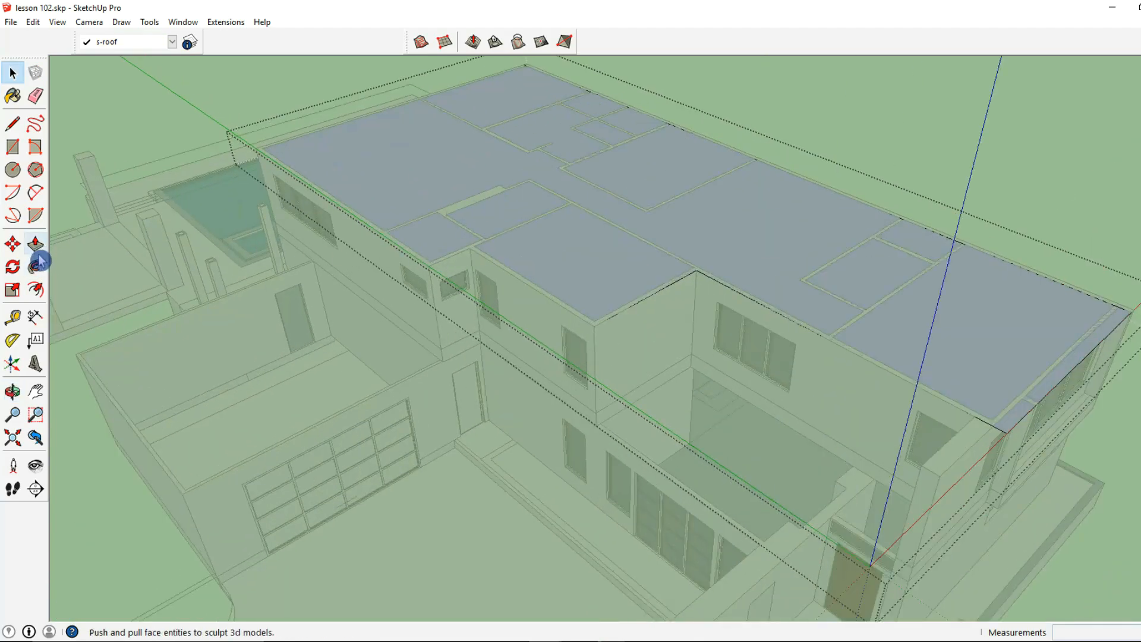
click(35, 289)
click(354, 215)
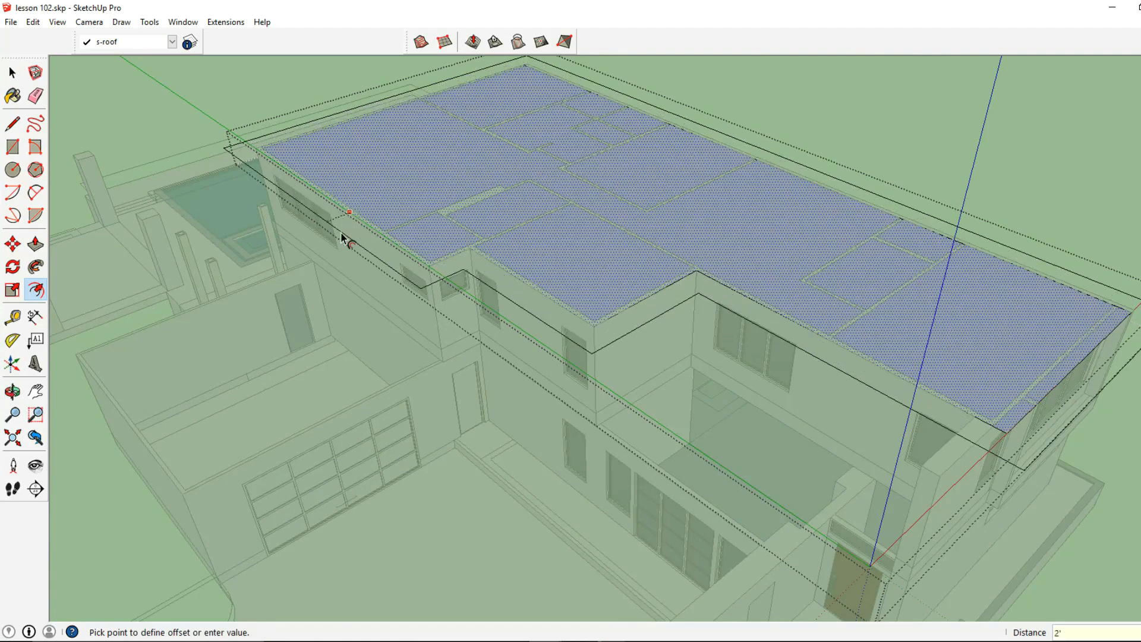
click(343, 237)
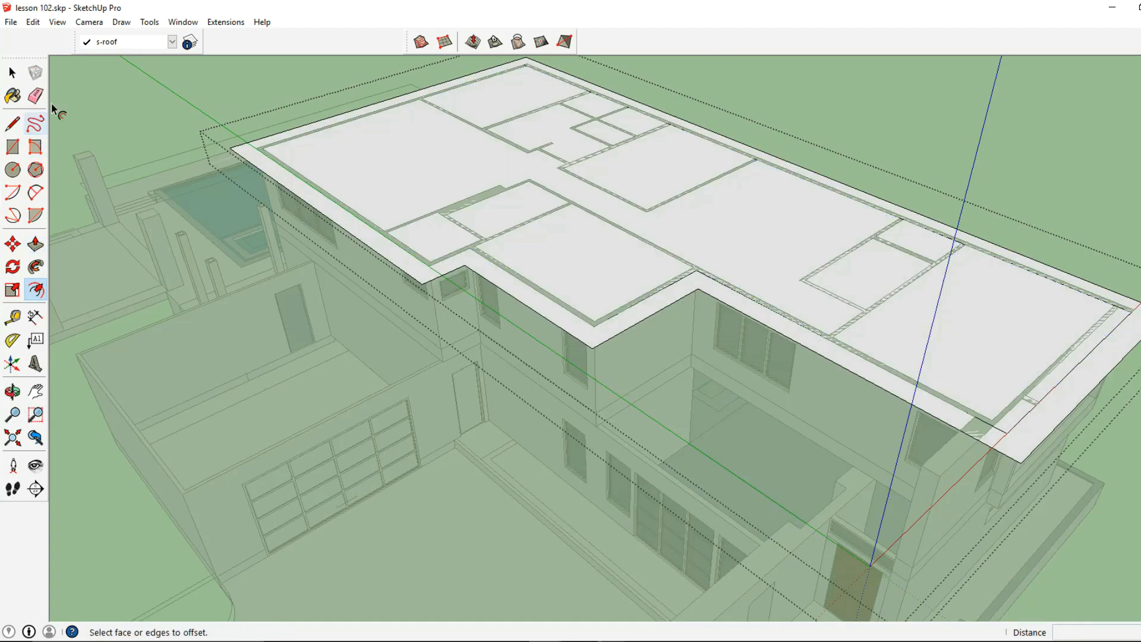
- Push/pull the overhang ring of the upper roof up by 16"
click(37, 240)
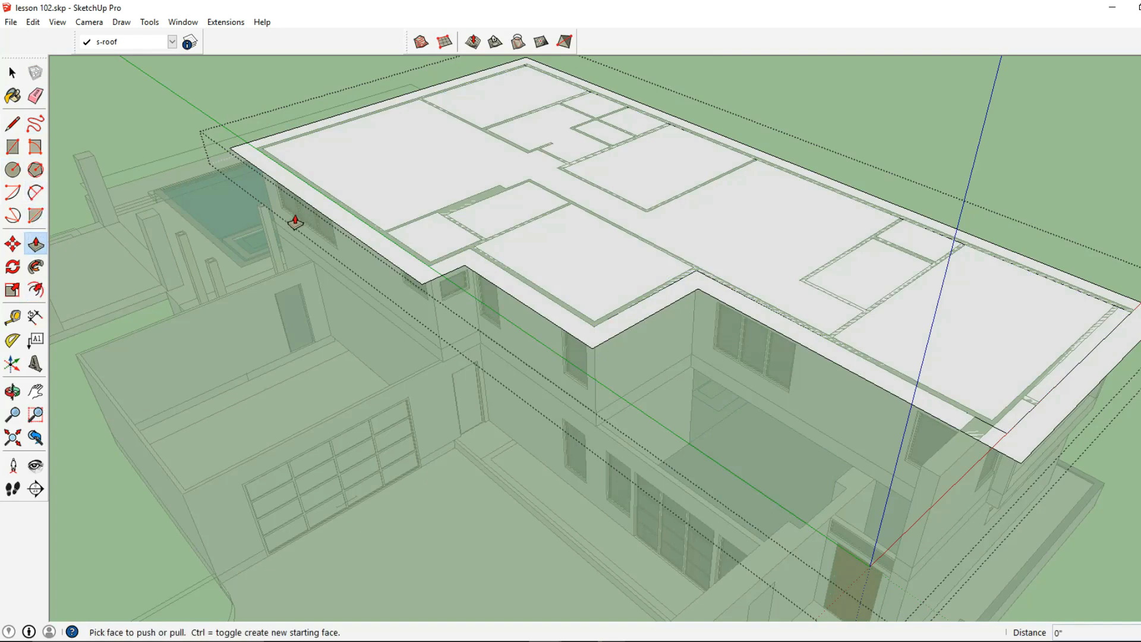
drag(308, 204, 309, 193)
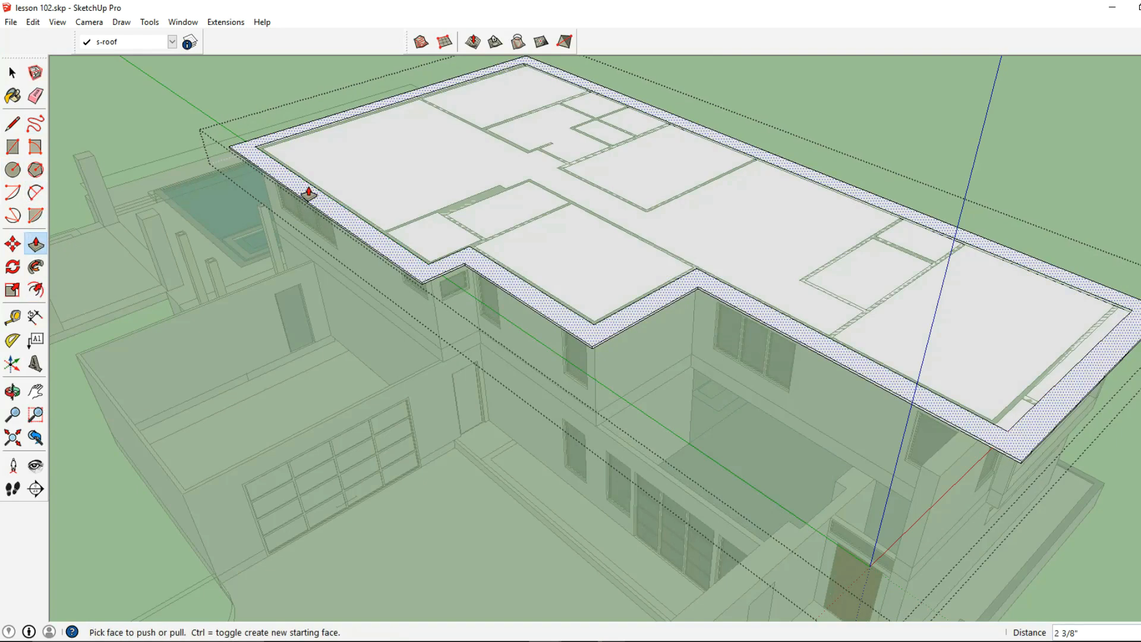
text(16)
key(Return)
middle_drag(308, 193, 742, 325)
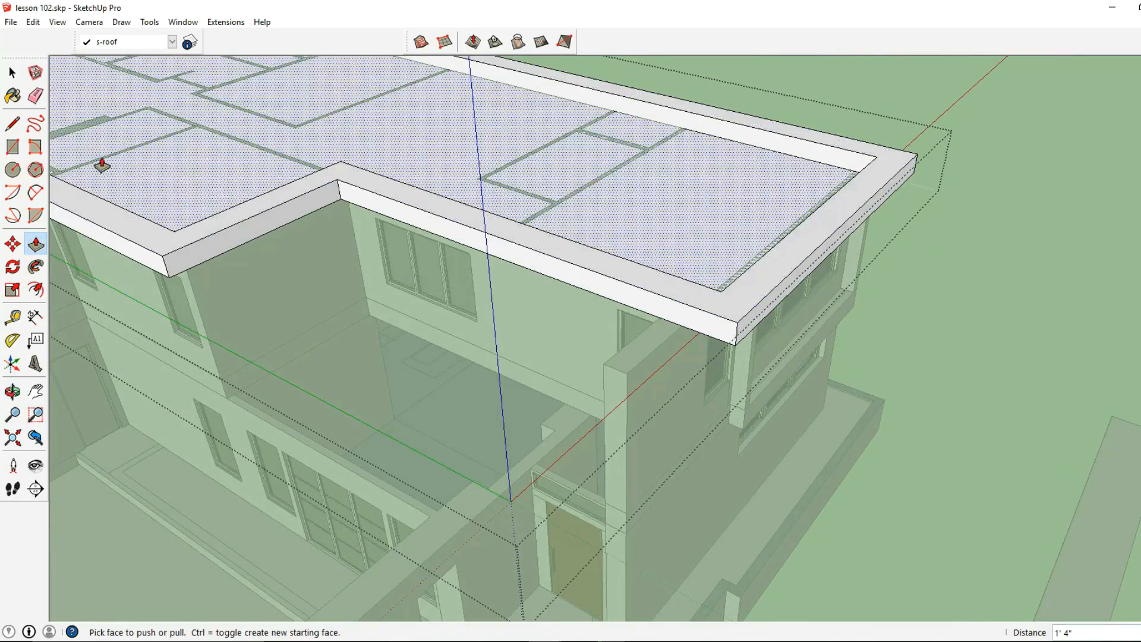
- Push/pull the inner face of the upper roof up 1' 4", level with the raised ring, creating a new starting face
shift+middle_drag(324, 188, 469, 280)
click(447, 256)
key(ctrl)
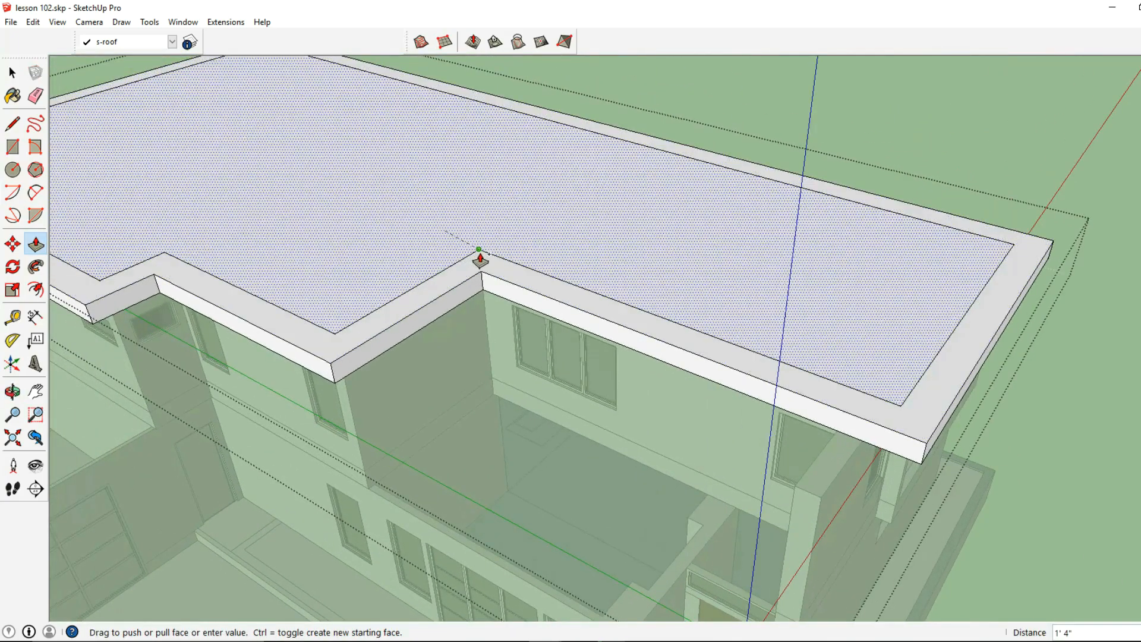
click(480, 257)
- Erase the inner offset lines on the top surface of the upper roof slab
click(35, 96)
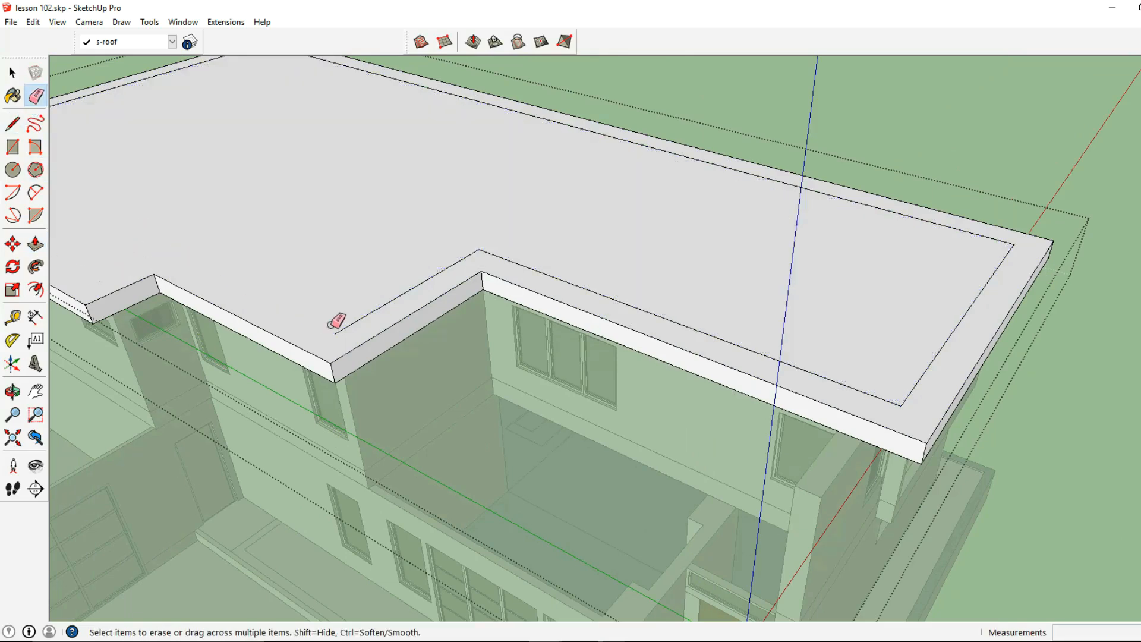
drag(479, 248, 840, 283)
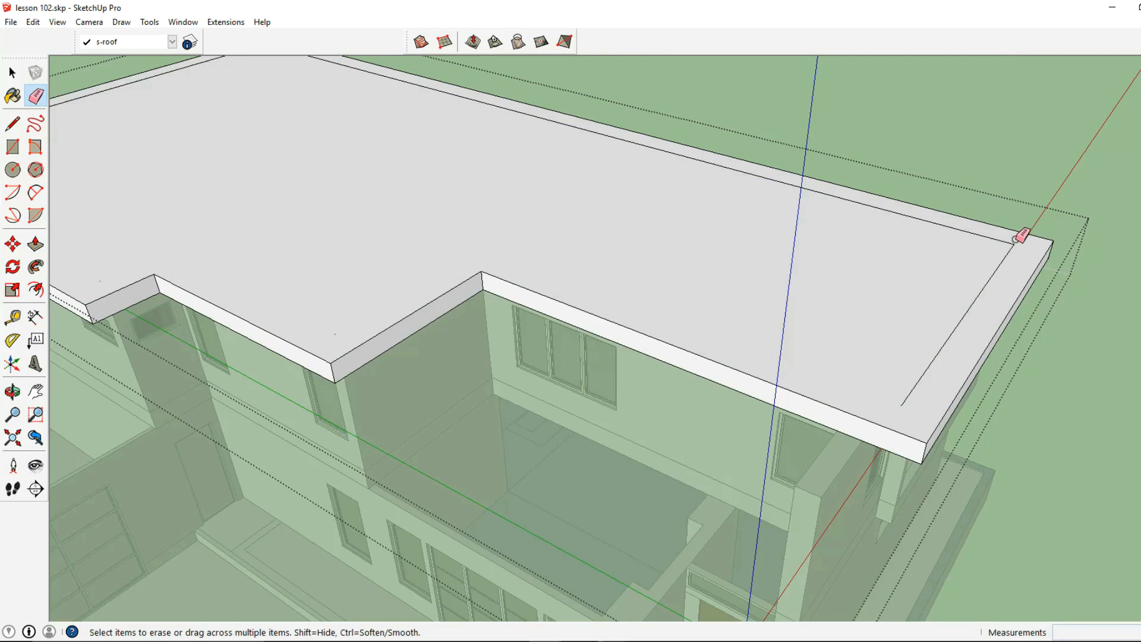
scroll(1011, 240, down, 2)
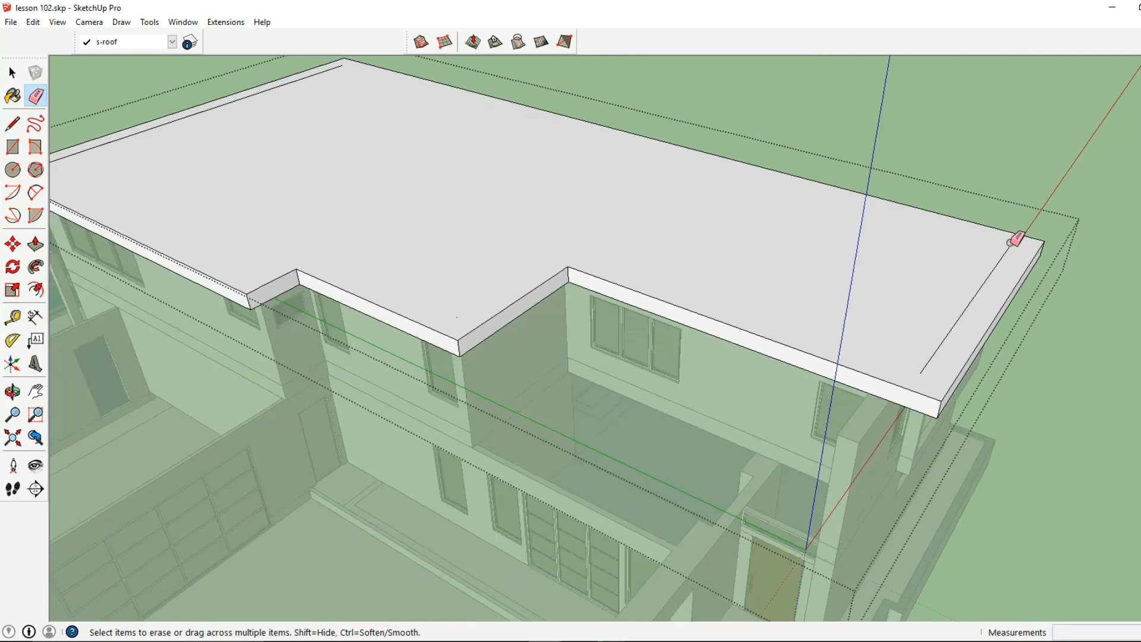
middle_drag(506, 252, 531, 301)
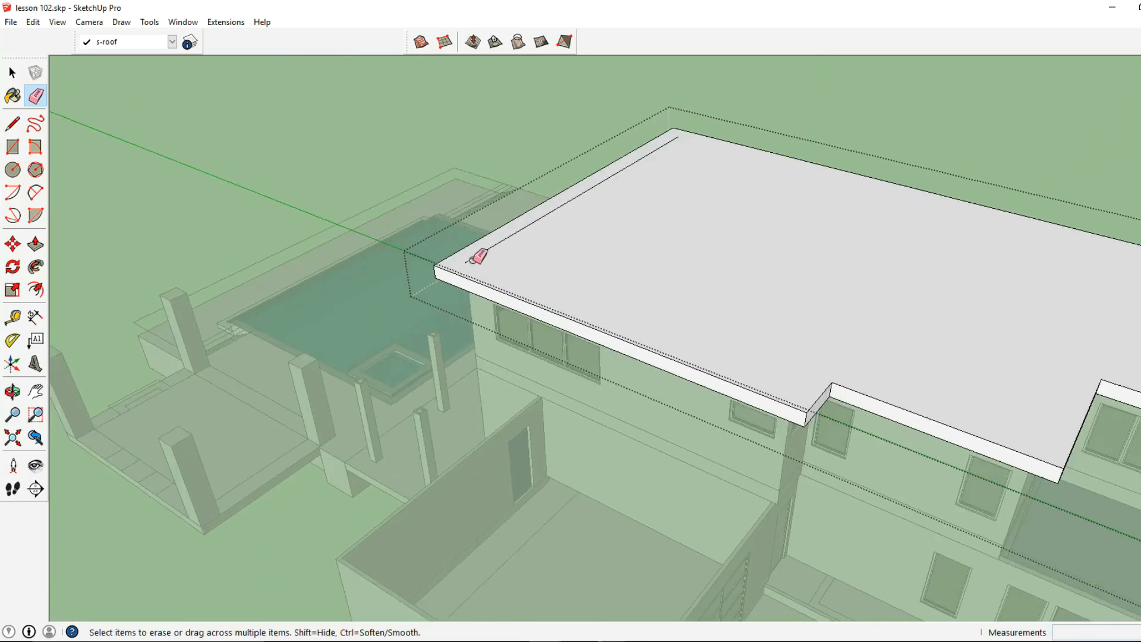
middle_drag(484, 257, 404, 256)
- Leave the upper roof group and draw a rectangle over the open lower-floor walls, reaching across the front entrance
click(13, 73)
key(Escape)
click(13, 146)
scroll(504, 400, up, 3)
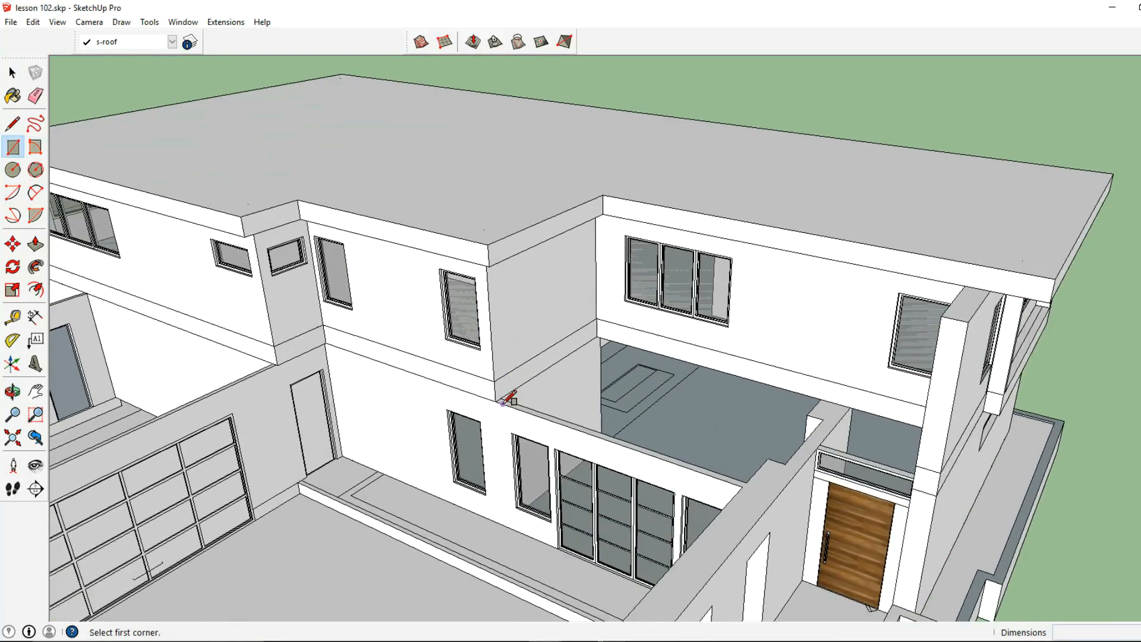
click(497, 401)
middle_drag(502, 400, 652, 460)
click(750, 314)
middle_drag(676, 418, 616, 420)
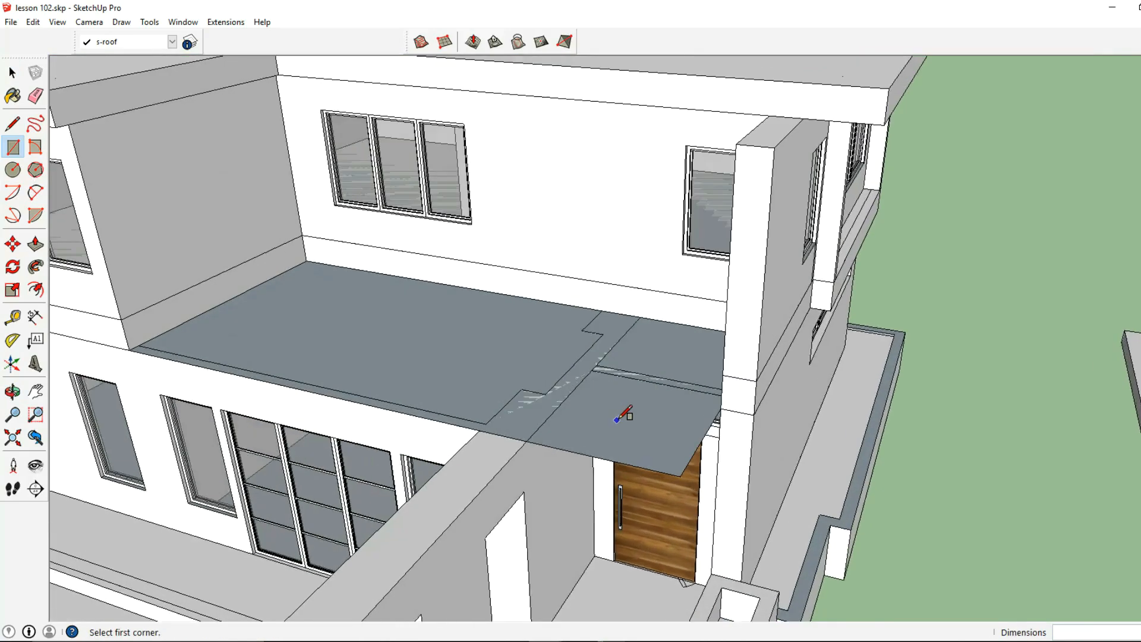
- Group the new lower roof face above the entrance with its boundary edges
key(b)
key(space)
click(421, 362)
right_click(422, 364)
click(492, 474)
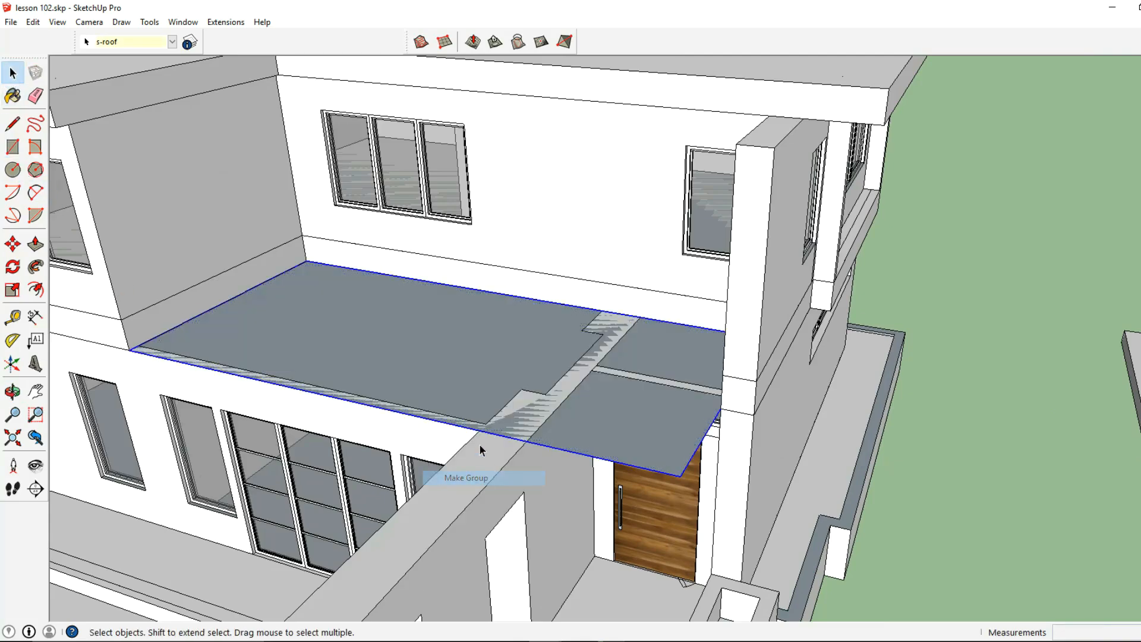
- Inside the lower roof group, offset the outline 2' outward and erase the original inner edges
double_click(450, 382)
click(36, 289)
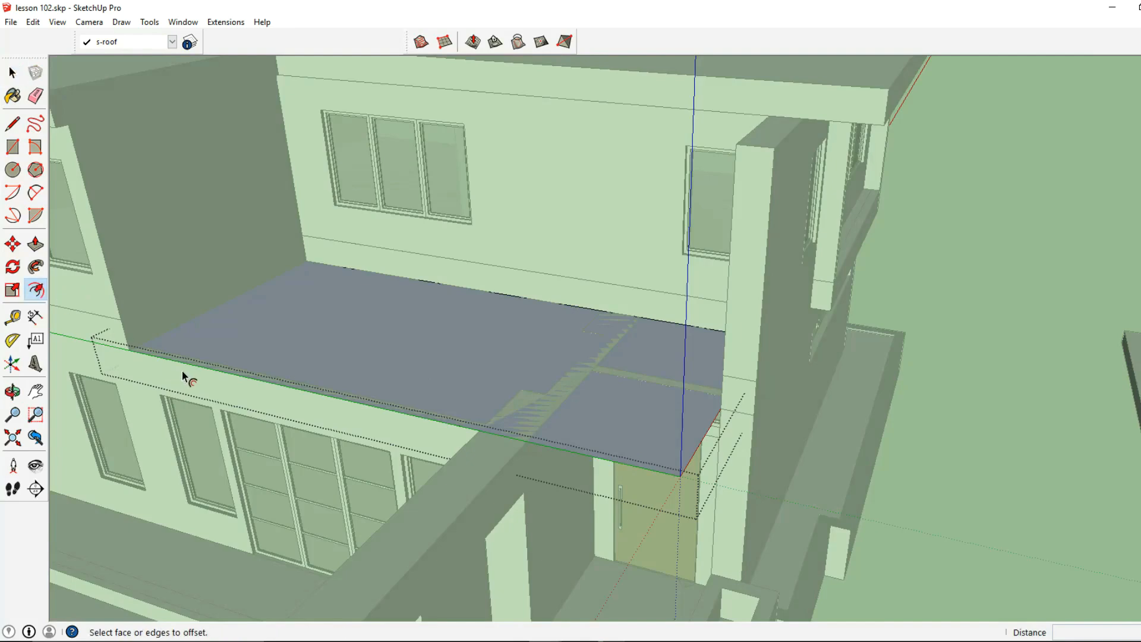
click(196, 365)
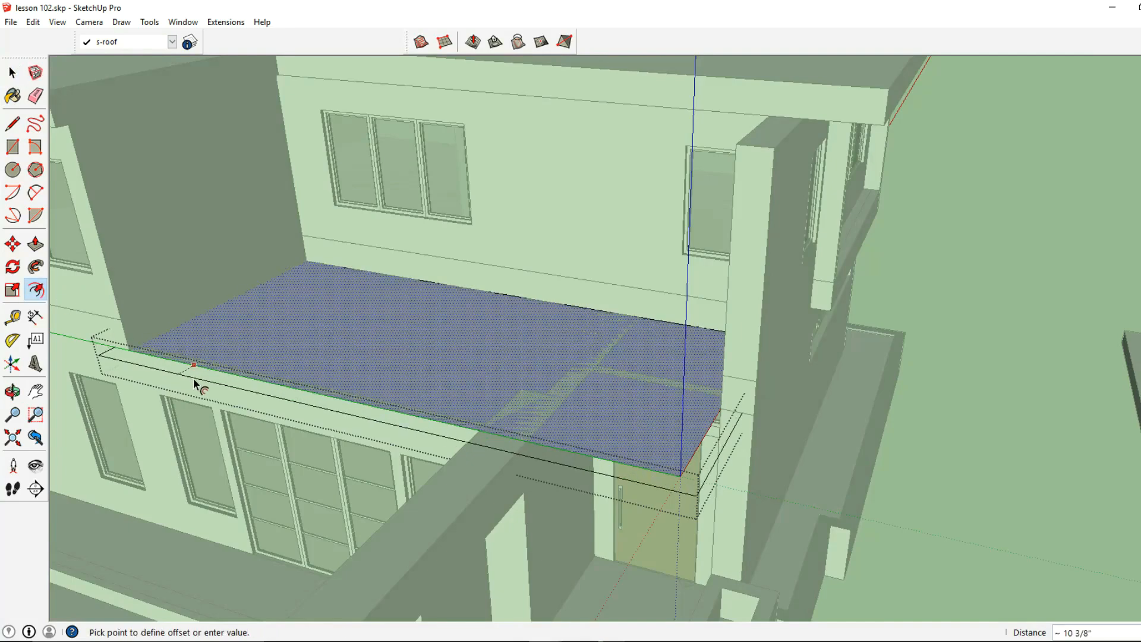
text(2)
key(Return)
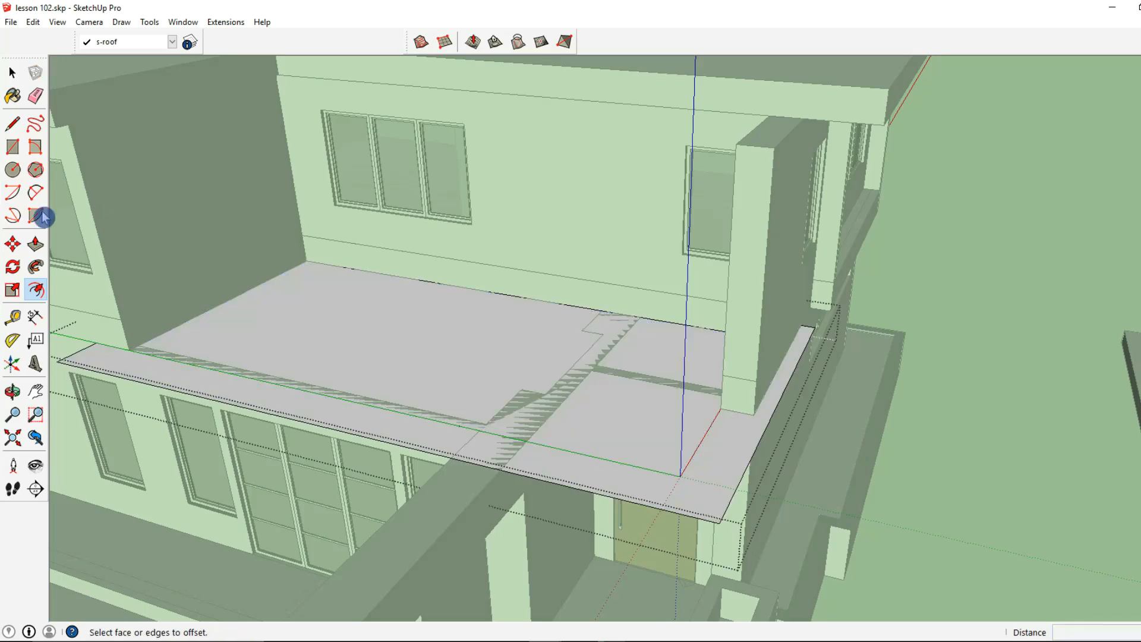
click(35, 96)
middle_drag(597, 443, 711, 521)
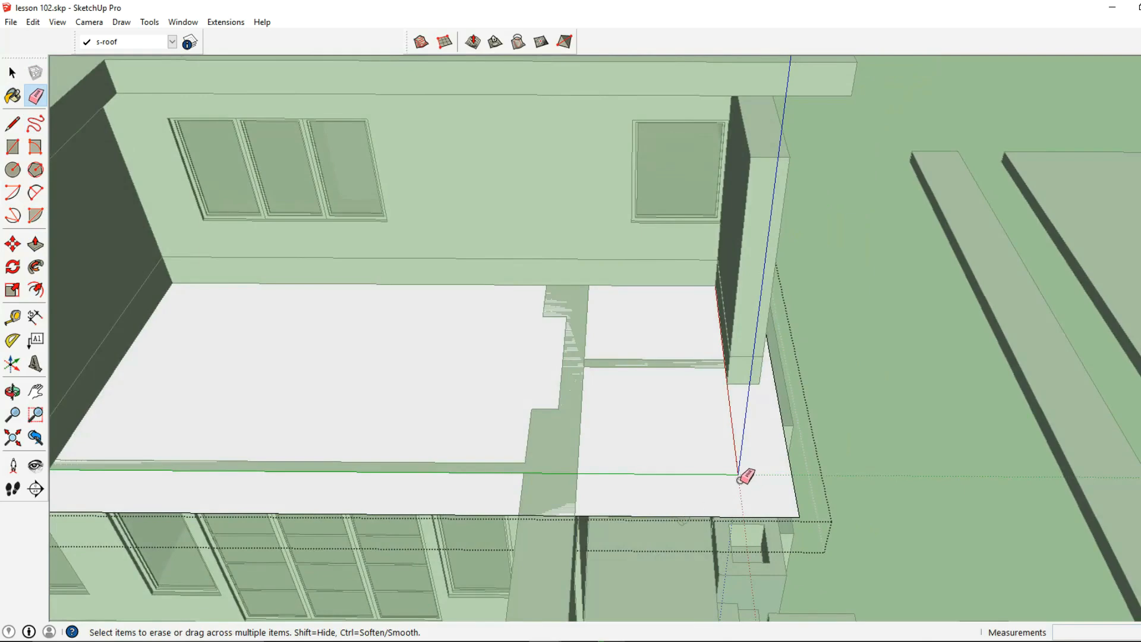
- Push/pull the lower roof face to a thickness of 16"
click(36, 244)
click(246, 470)
text(16)
key(Return)
- Push/pull the end faces of the lower entrance roof slab to fit it against the house walls, pushing one face in 2'
middle_drag(321, 462, 140, 298)
middle_drag(779, 505, 563, 431)
drag(564, 432, 423, 397)
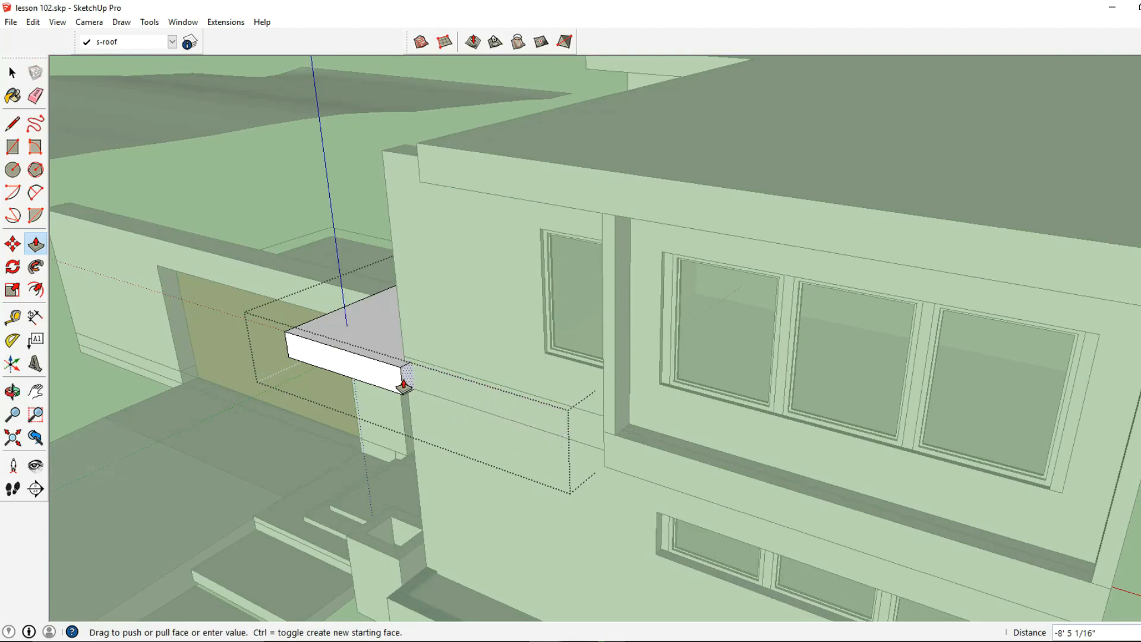
key(ctrl)
drag(403, 384, 404, 377)
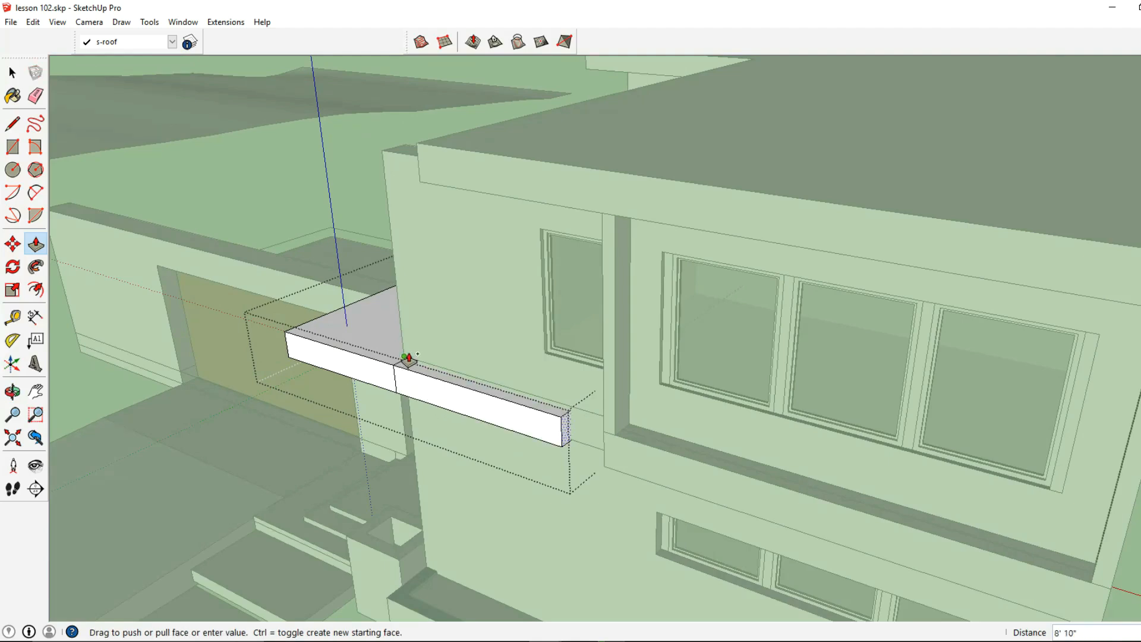
click(405, 361)
middle_drag(405, 362, 785, 492)
click(635, 473)
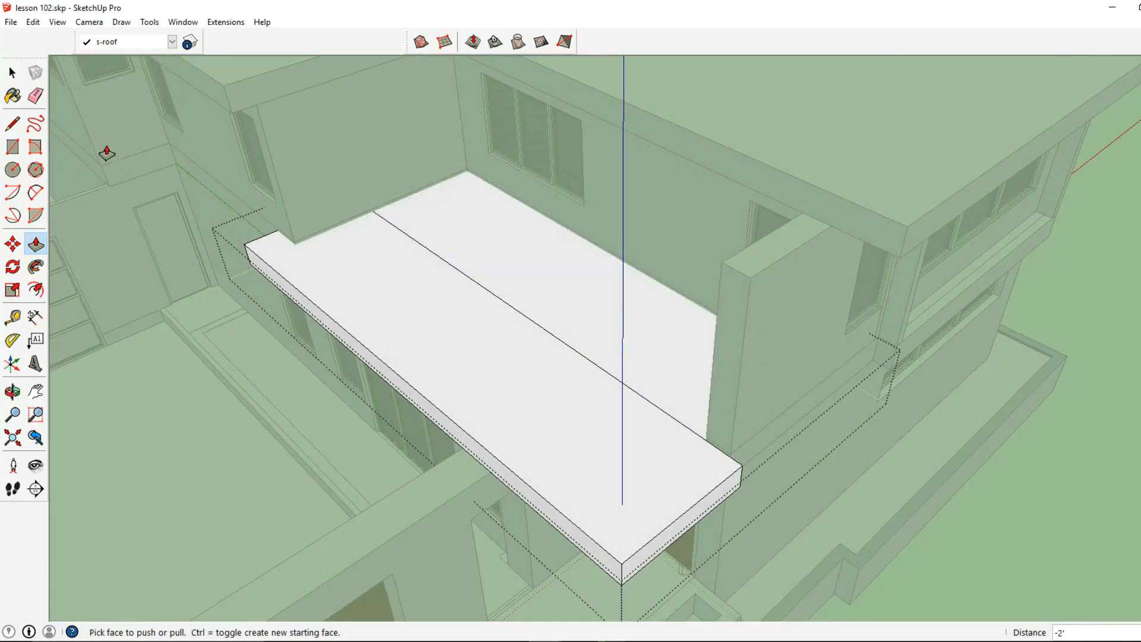
- Delete the seam line across the top of the lower entrance roof and leave its group
click(12, 72)
click(435, 254)
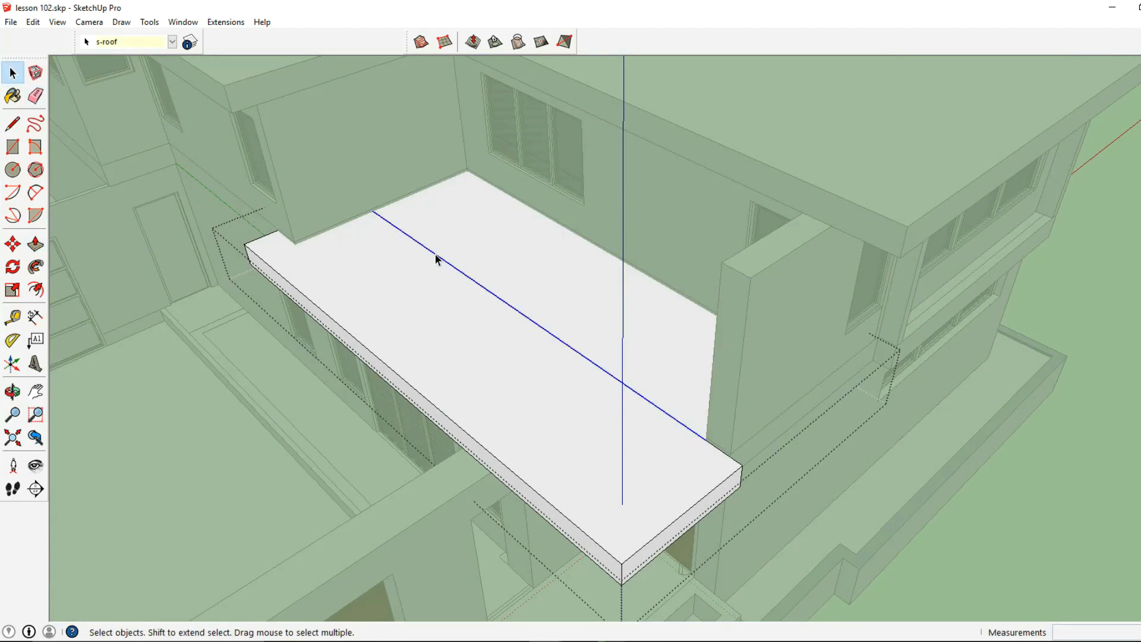
scroll(436, 254, down, 10)
middle_drag(498, 354, 515, 263)
scroll(509, 295, up, 5)
middle_drag(584, 345, 661, 222)
scroll(565, 226, up, 3)
double_click(661, 222)
click(665, 230)
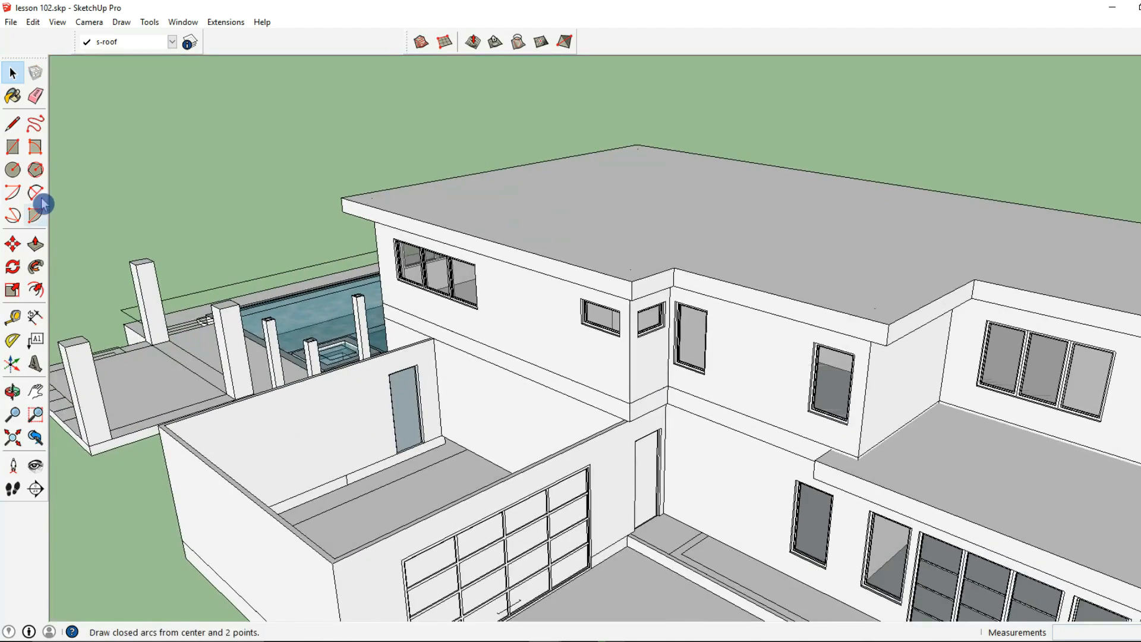
- Draw a rectangle over the open garage walls, from the outer rear corner to the corner where they meet the house
click(13, 147)
middle_drag(190, 380, 233, 392)
click(231, 404)
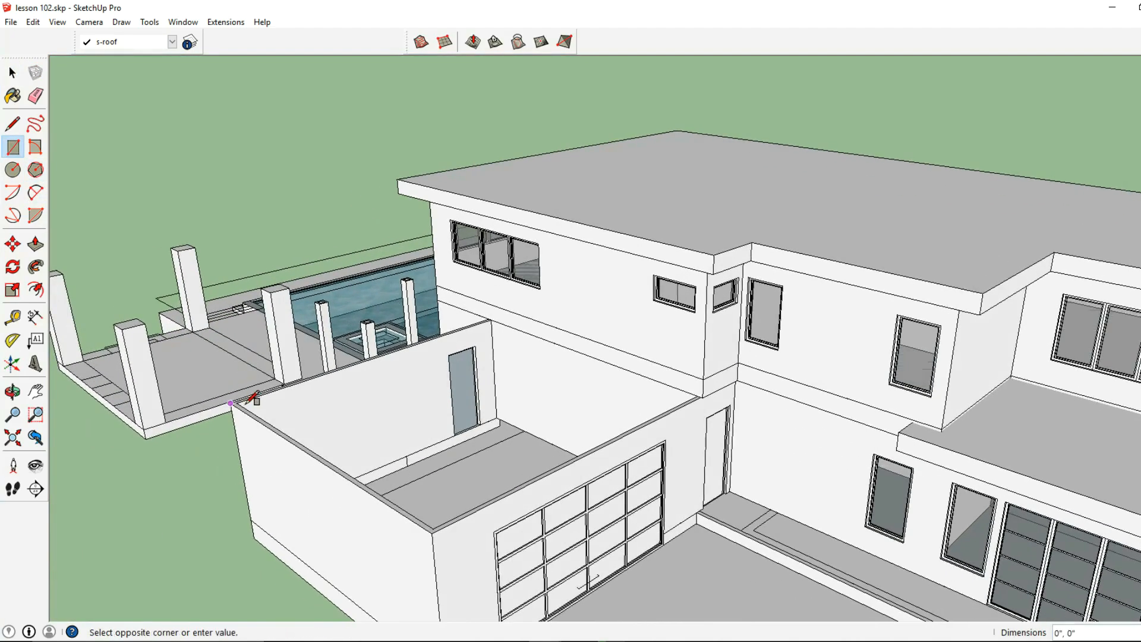
scroll(703, 395, up, 5)
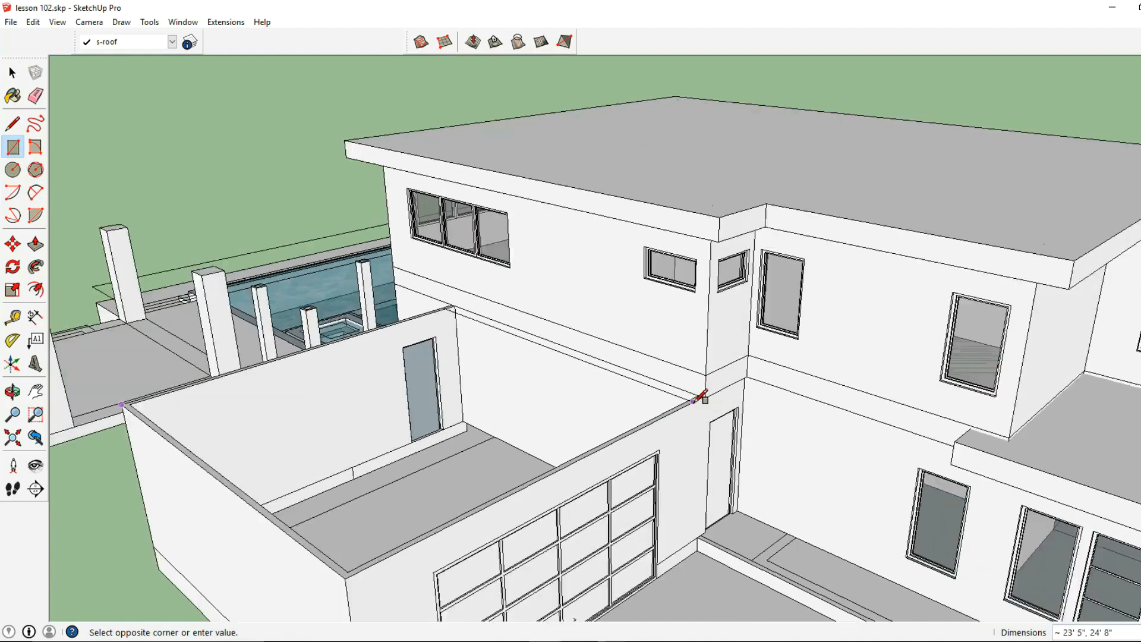
click(714, 402)
scroll(714, 402, down, 5)
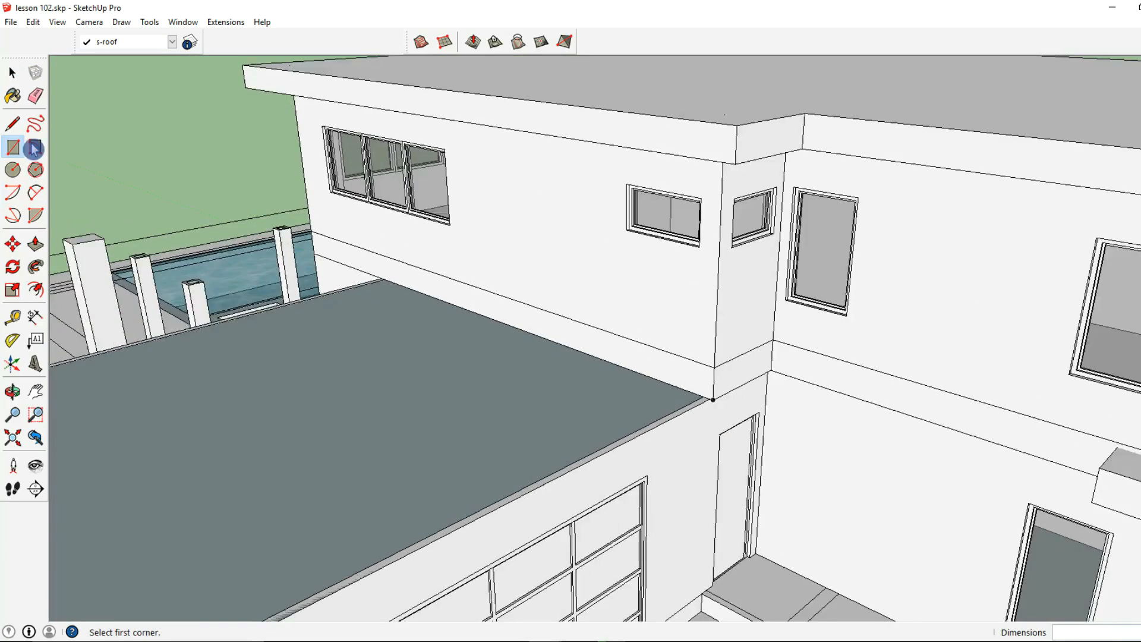
- Group the new garage roof face with its boundary edges
click(13, 71)
scroll(382, 327, down, 3)
click(384, 381)
right_click(384, 387)
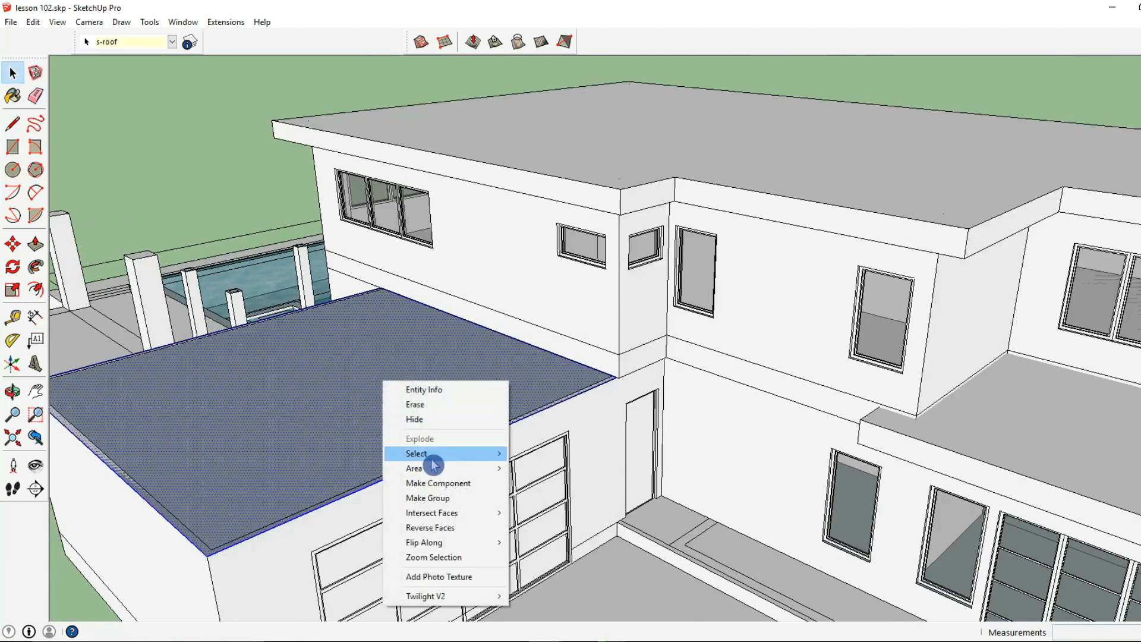
click(436, 491)
- Inside the garage roof group, push/pull the face up to a thickness of 1' 4"
double_click(337, 423)
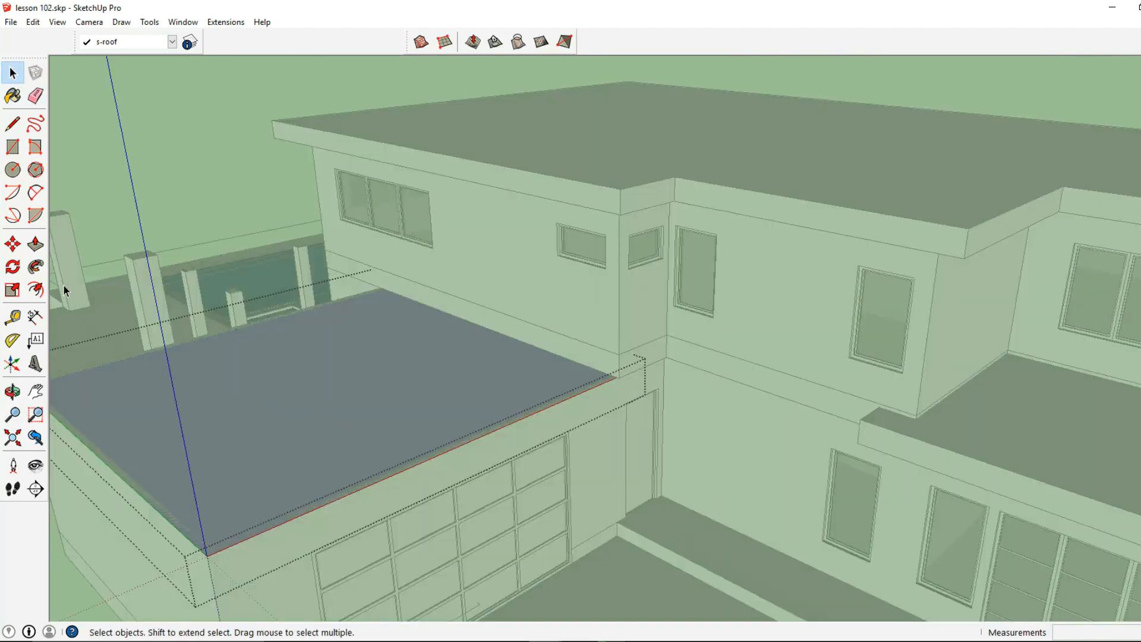
click(35, 244)
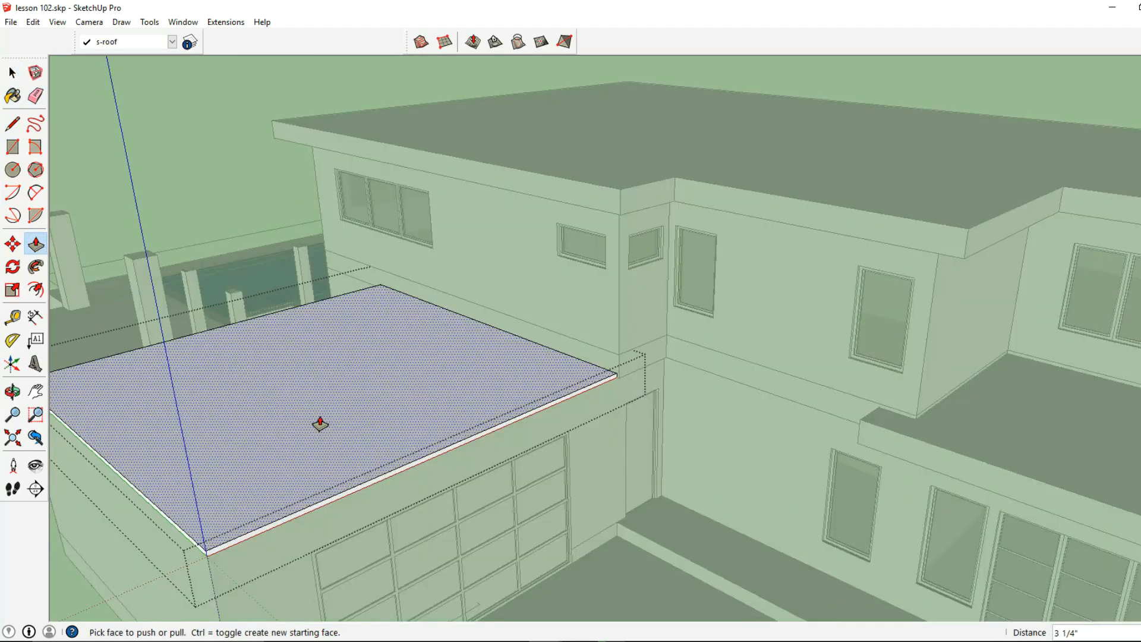
click(320, 423)
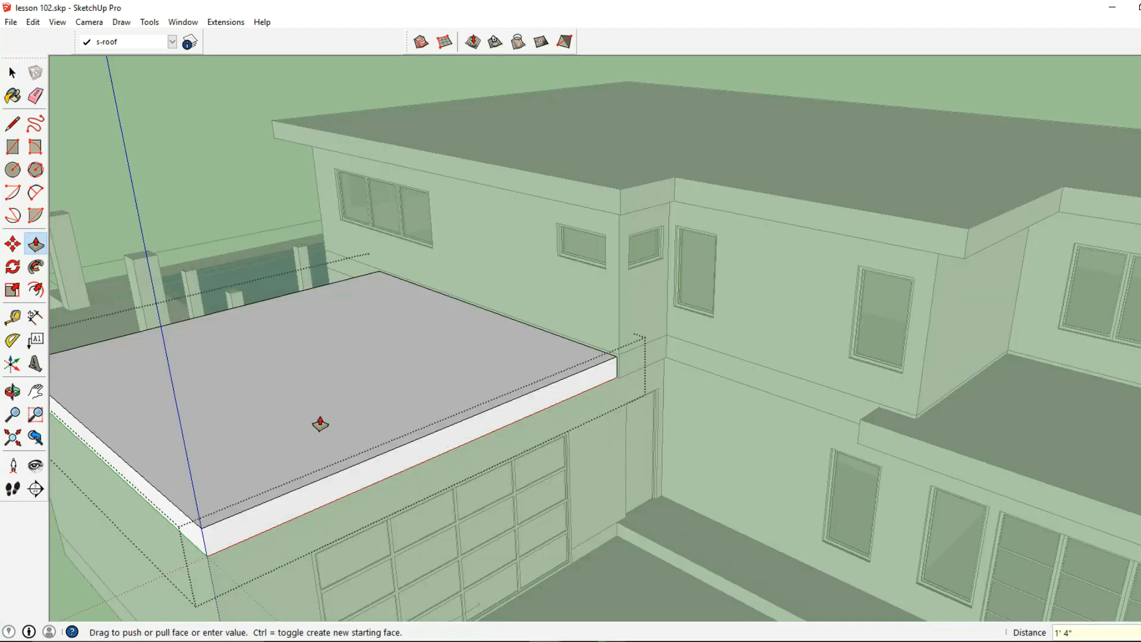
click(303, 408)
- Extend the garage roof's face above the garage door and its outer side face 2' past the walls
middle_drag(303, 409, 705, 539)
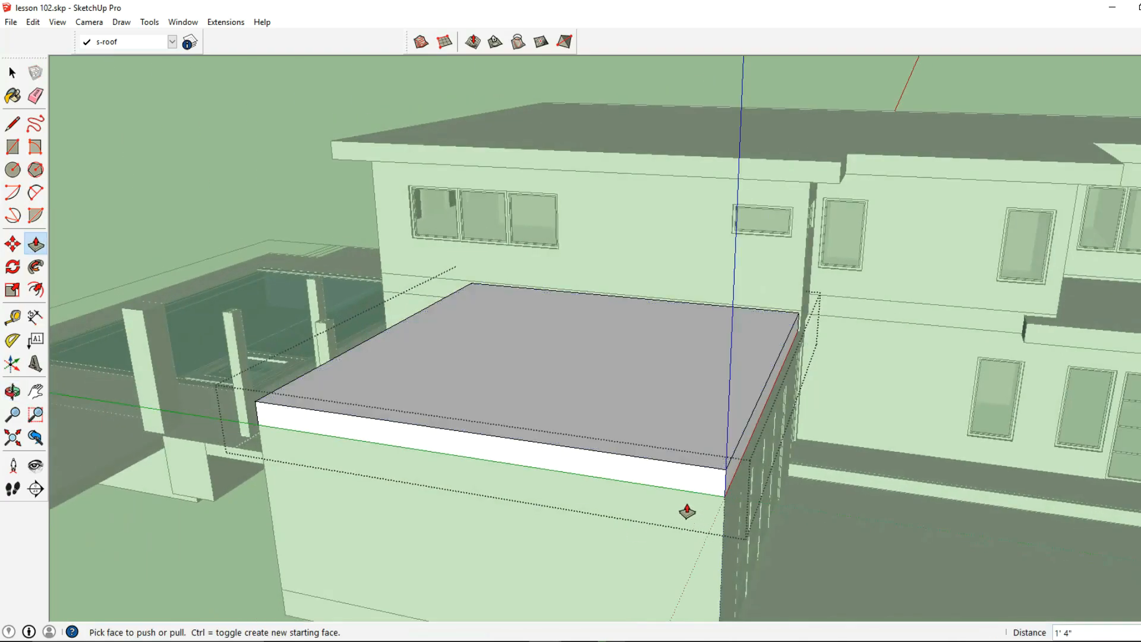
middle_drag(683, 497, 595, 470)
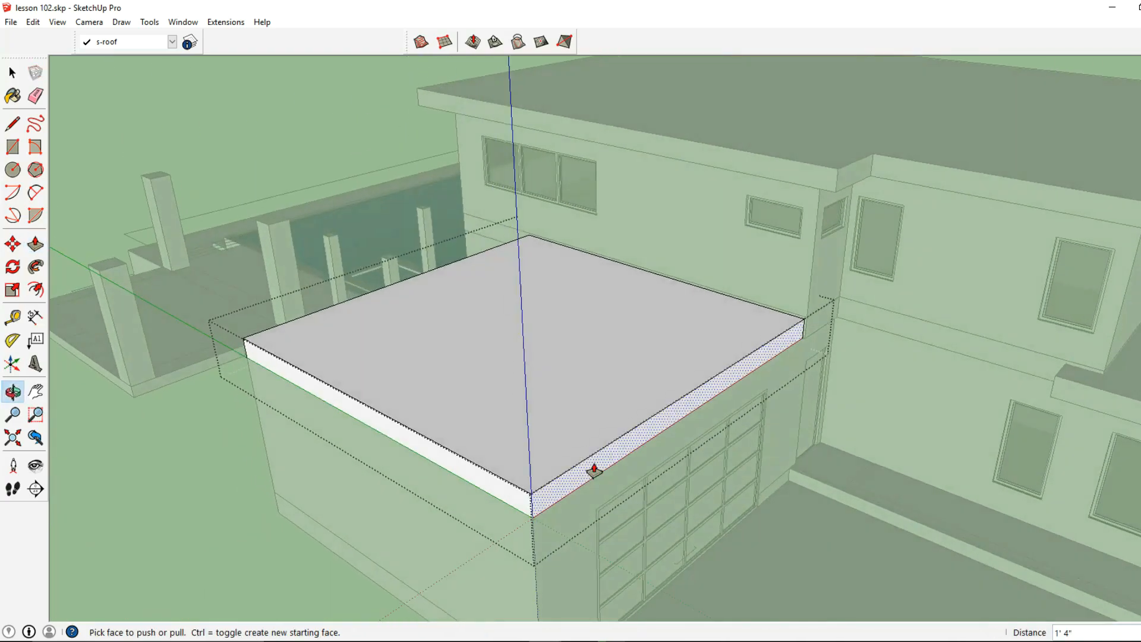
click(594, 470)
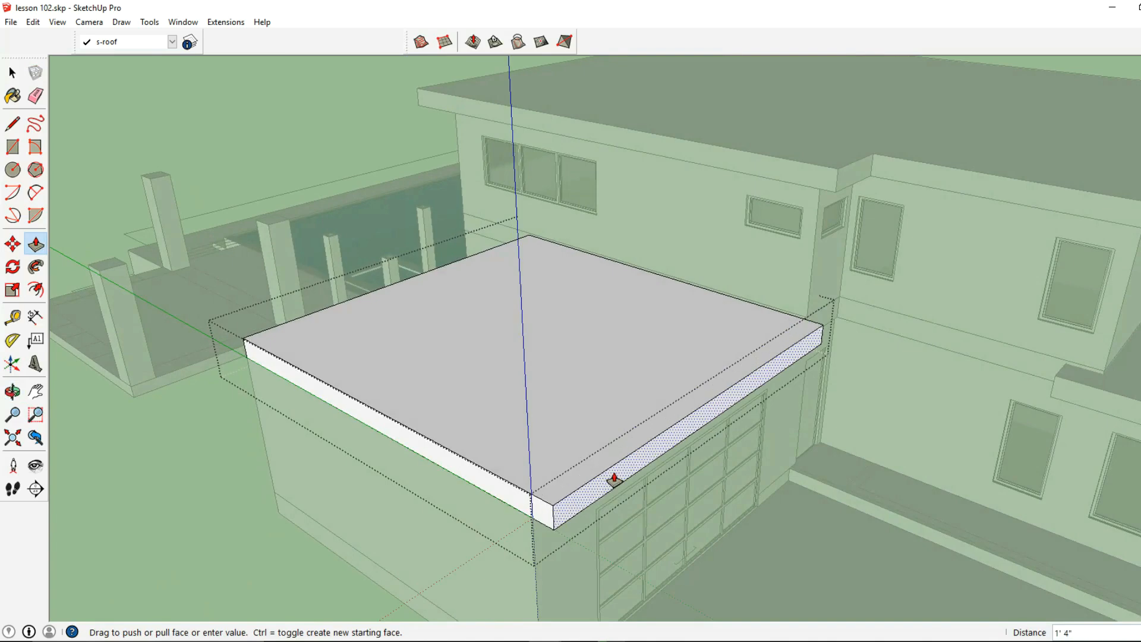
text(2)
key(Return)
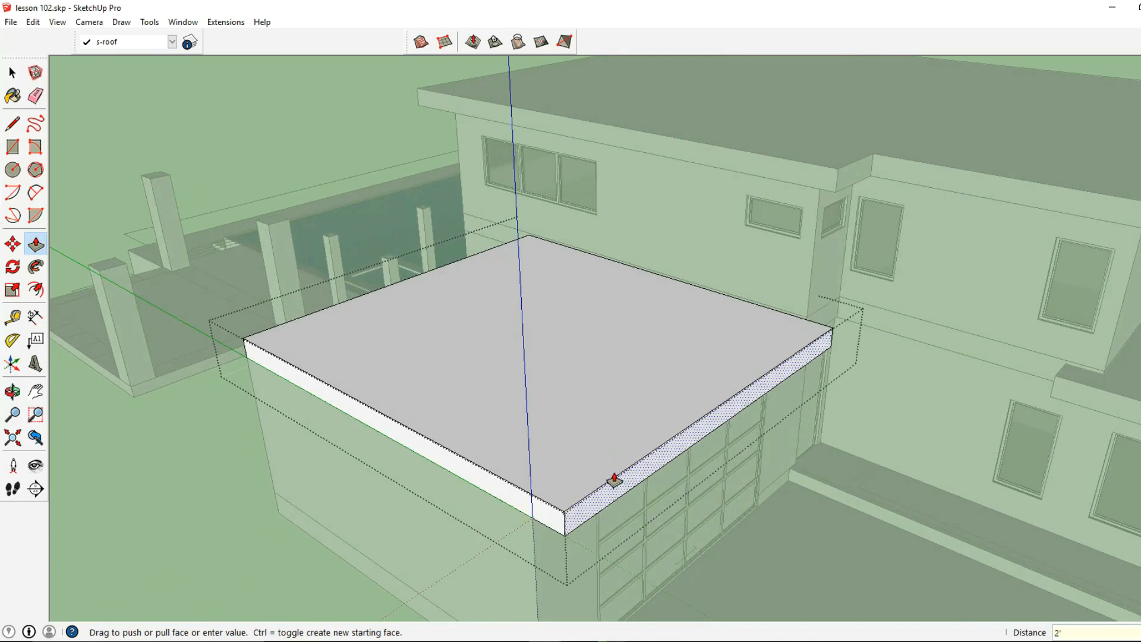
double_click(541, 530)
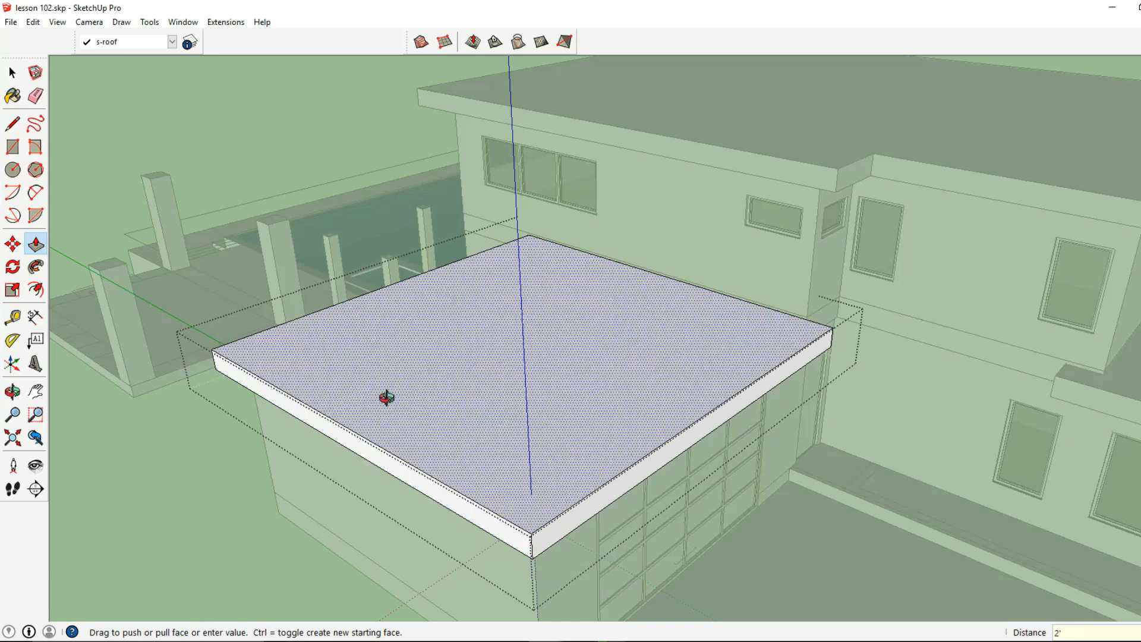
- Extend the garage roof's pool-side face 2' outward, and pull further sections out over the patio columns
middle_drag(349, 402, 717, 373)
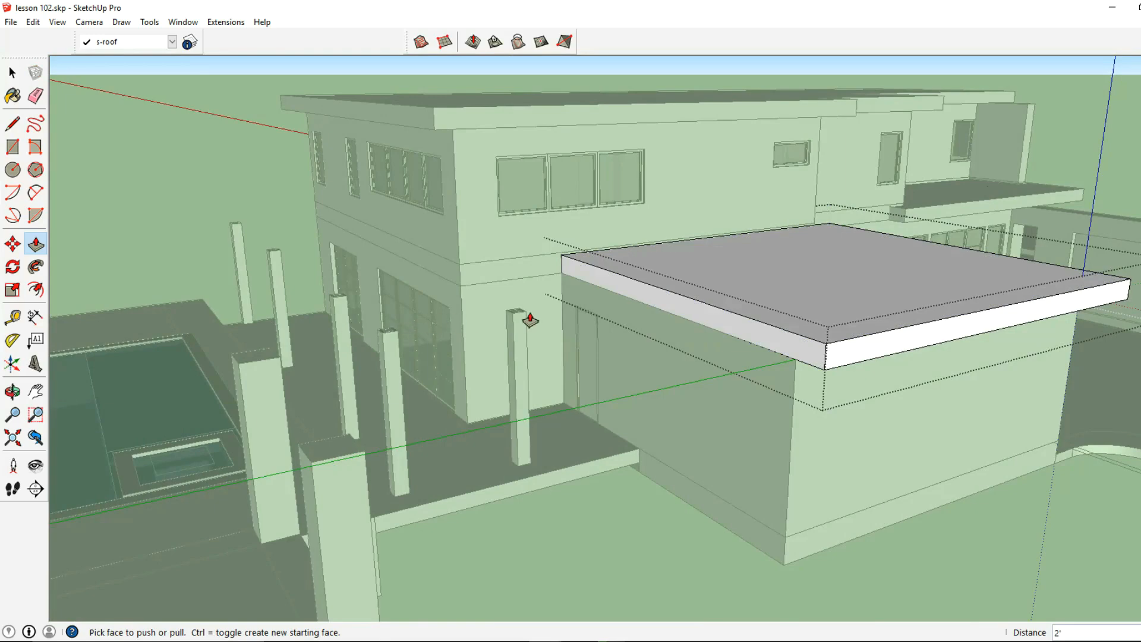
click(643, 296)
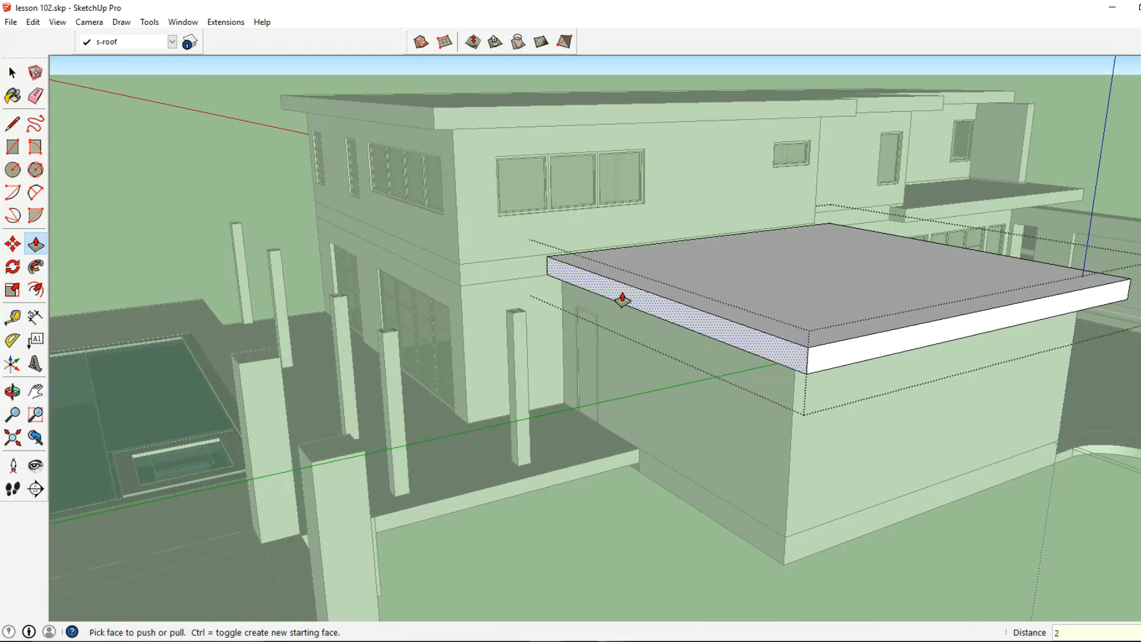
click(622, 299)
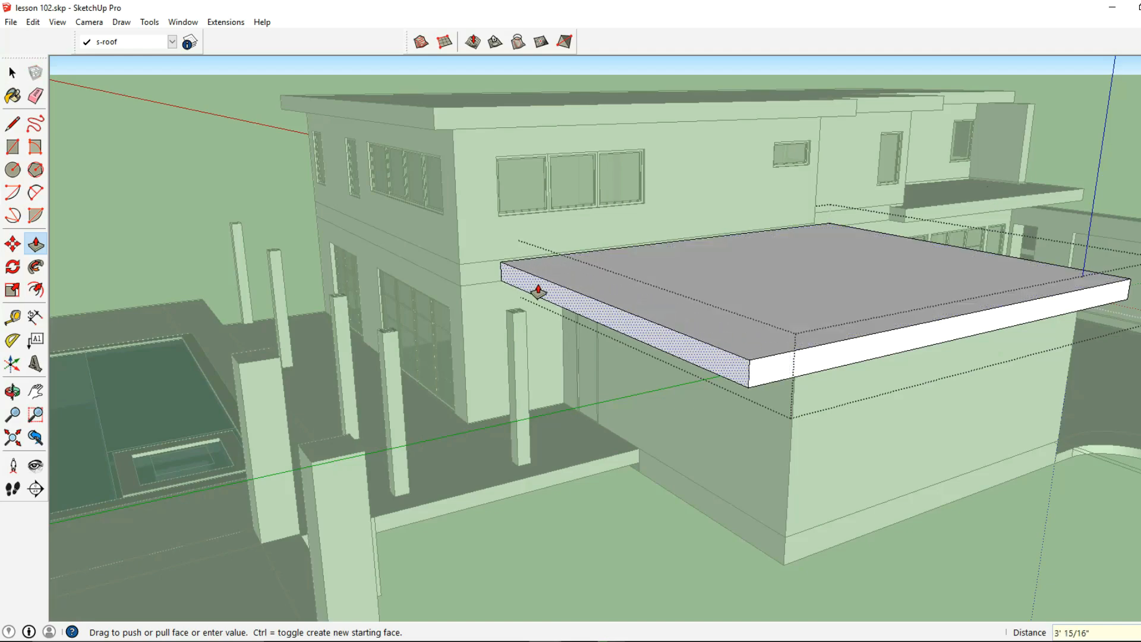
middle_drag(400, 313, 731, 333)
click(668, 353)
middle_drag(682, 357, 787, 357)
- Push/pull the end face of the outer patio section along the rear of the house to the farthest patio column
click(770, 337)
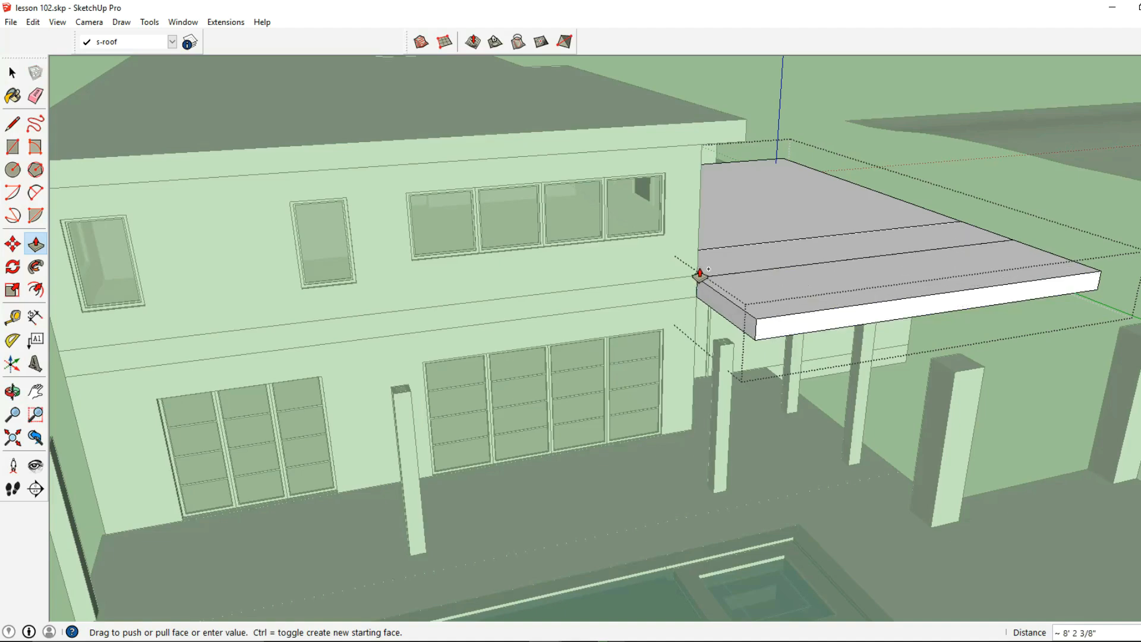
middle_drag(718, 306, 754, 312)
click(472, 387)
scroll(472, 383, up, 3)
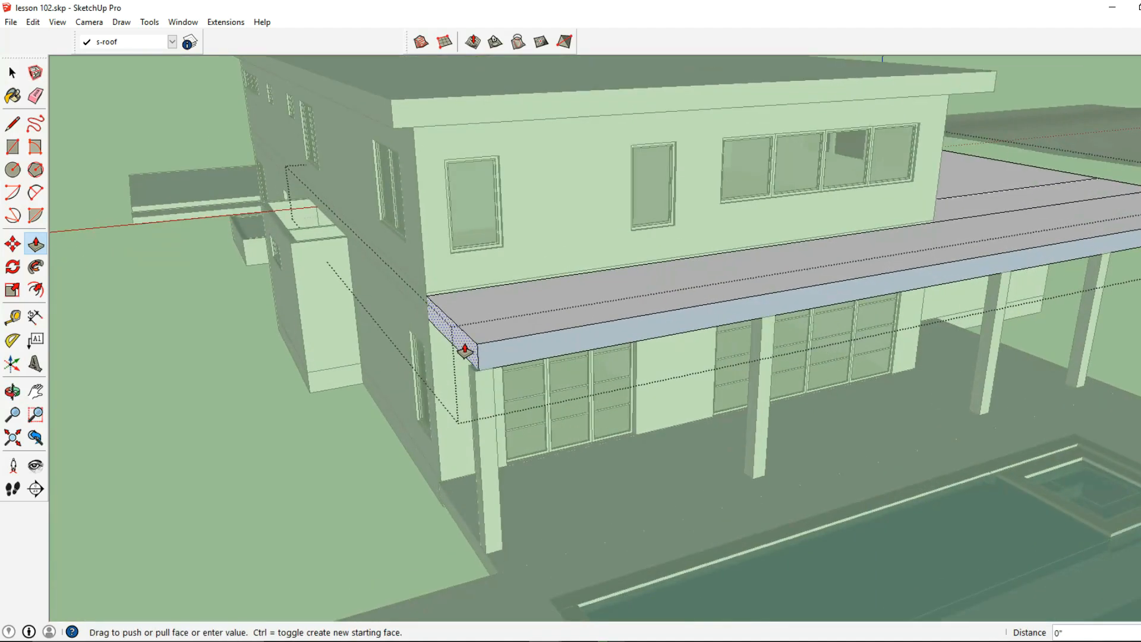
- Extend the far end of the patio roof past its last column and the pool-side face 1' outward
click(455, 350)
key(Return)
middle_drag(601, 357, 725, 339)
click(689, 302)
click(691, 303)
text(1)
click(691, 302)
- Push the two patio roof sections behind the garage back 18' 1" to line up with the patio columns
middle_drag(504, 326, 642, 339)
click(642, 339)
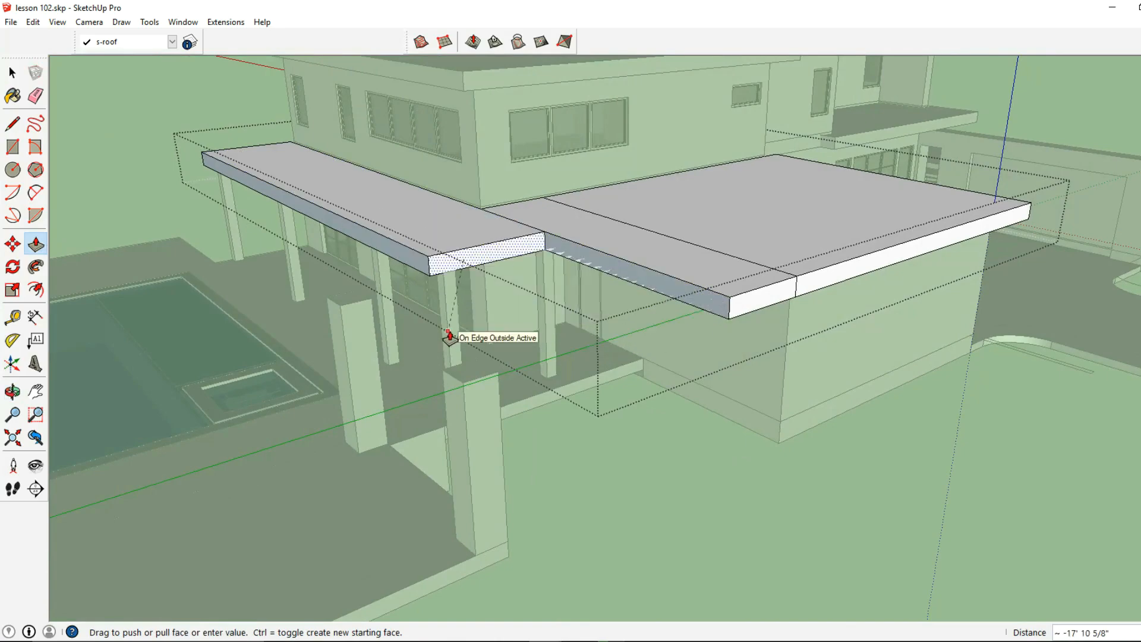
click(450, 337)
click(728, 317)
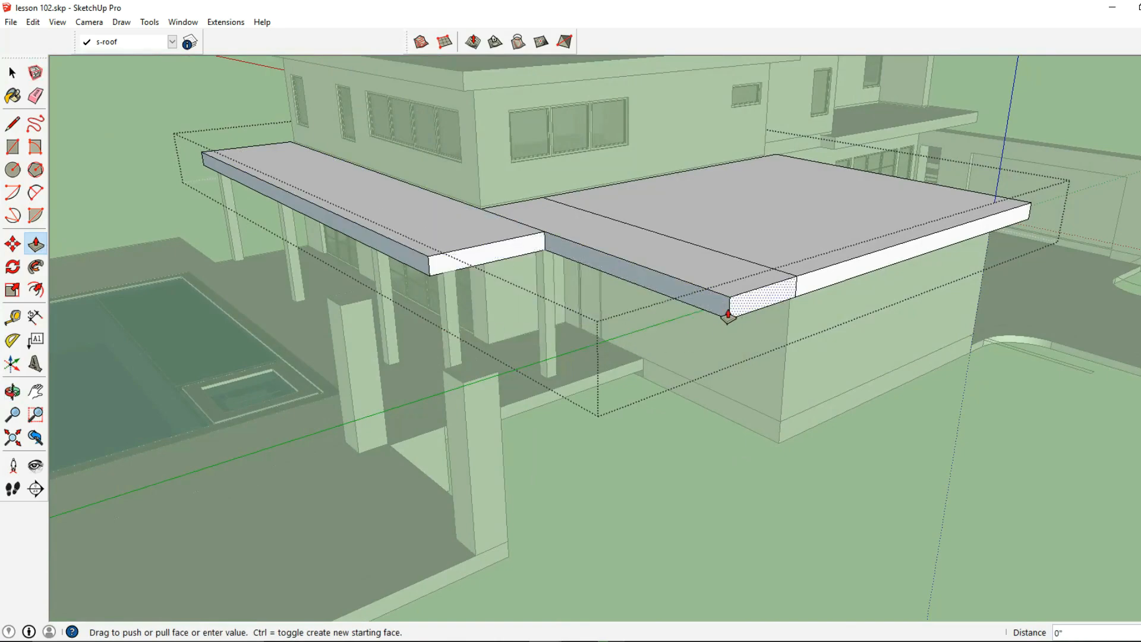
click(555, 362)
- Extend both end faces of the patio roof sections near the garage 1' past the columns
mouse_move(555, 361)
middle_down()
mouse_move(738, 301)
mouse_move(810, 301)
mouse_move(690, 249)
middle_up()
middle_drag(670, 213, 661, 213)
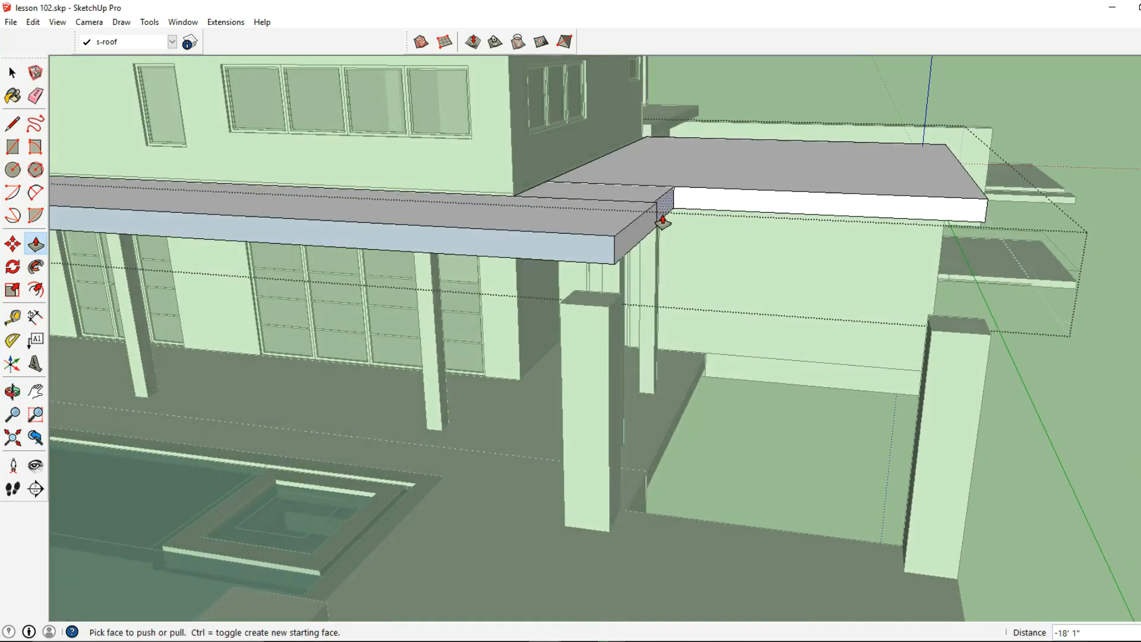
click(661, 213)
click(655, 248)
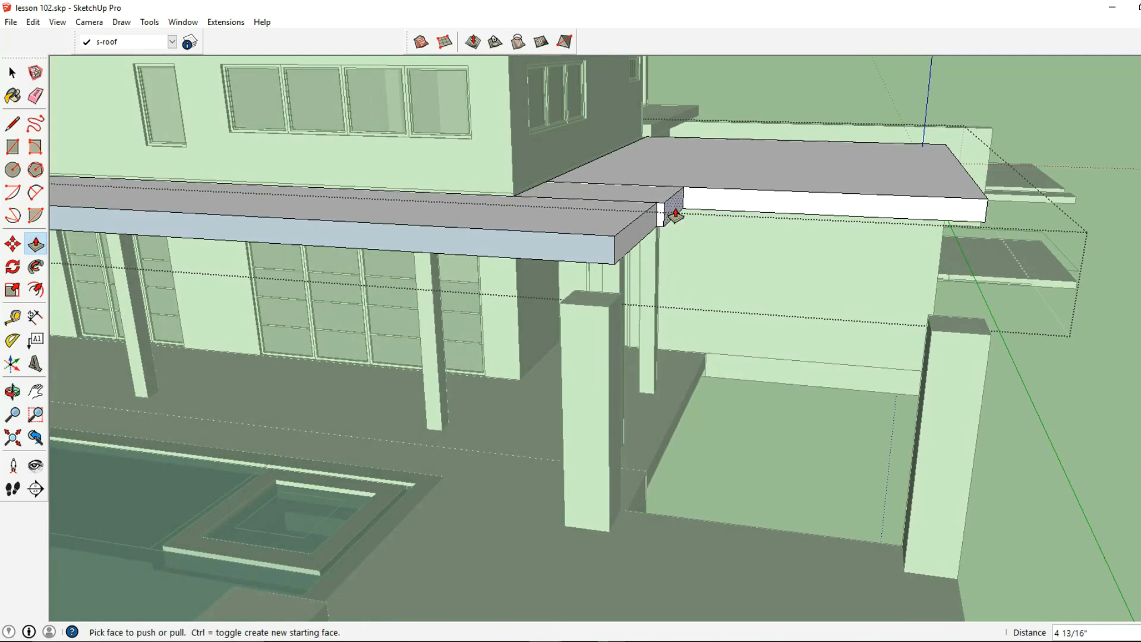
click(675, 214)
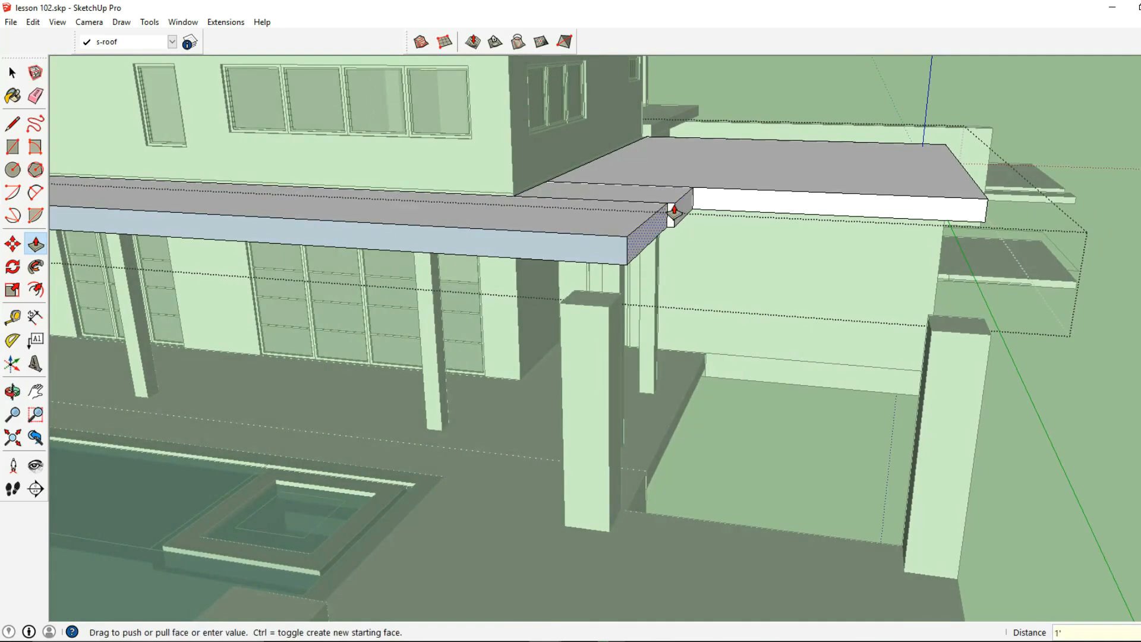
click(661, 210)
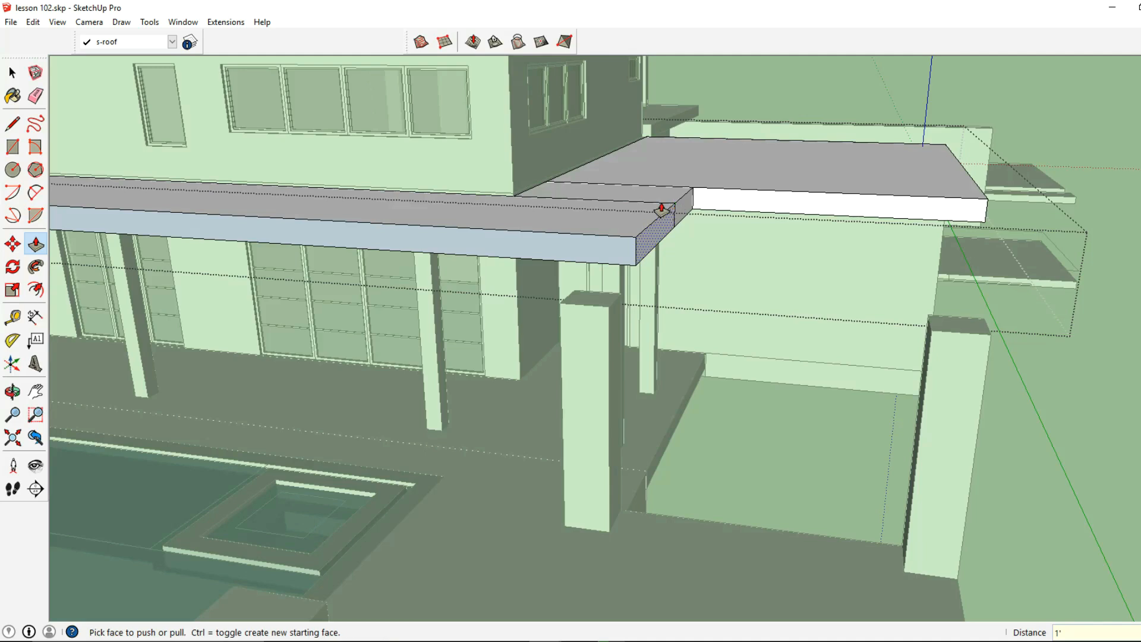
- Erase the seam lines between the sections of the combined garage and patio roof
click(36, 95)
scroll(630, 218, up, 2)
click(635, 207)
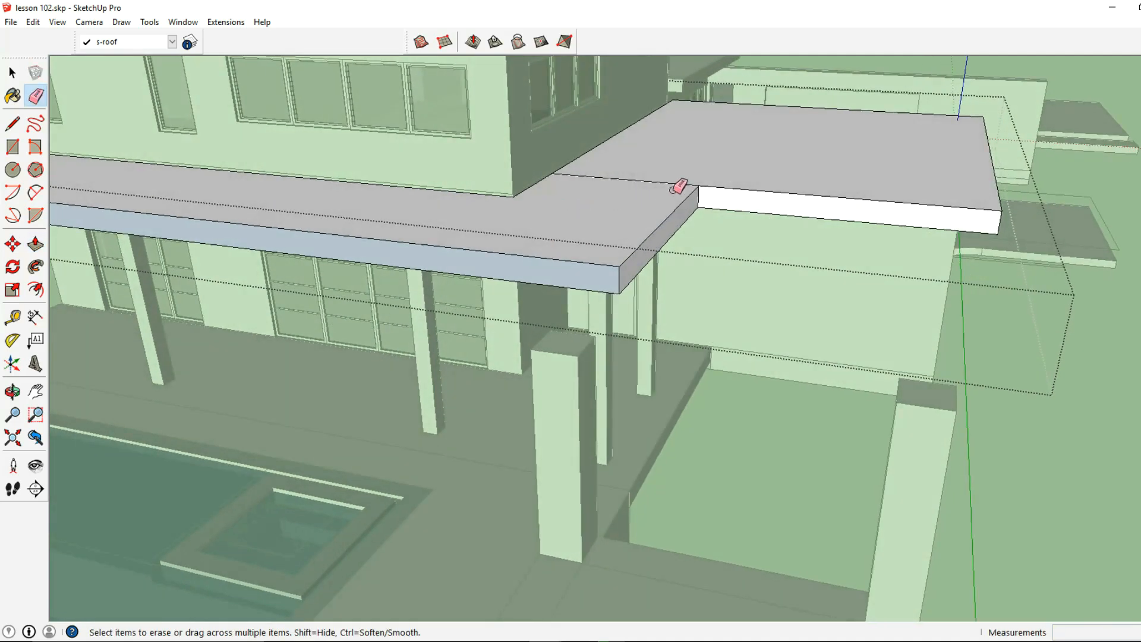
scroll(679, 179, down, 2)
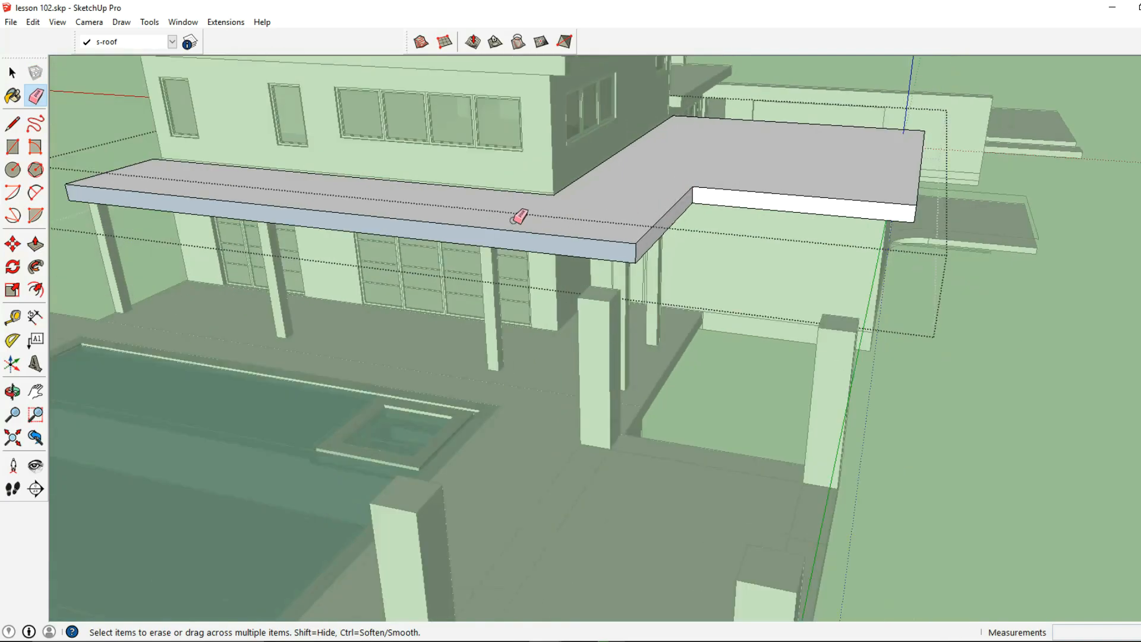
- Leave the garage and patio roof group and draw a 16' by 24' rectangle across the four pavilion columns beside the pool
middle_drag(269, 190, 375, 177)
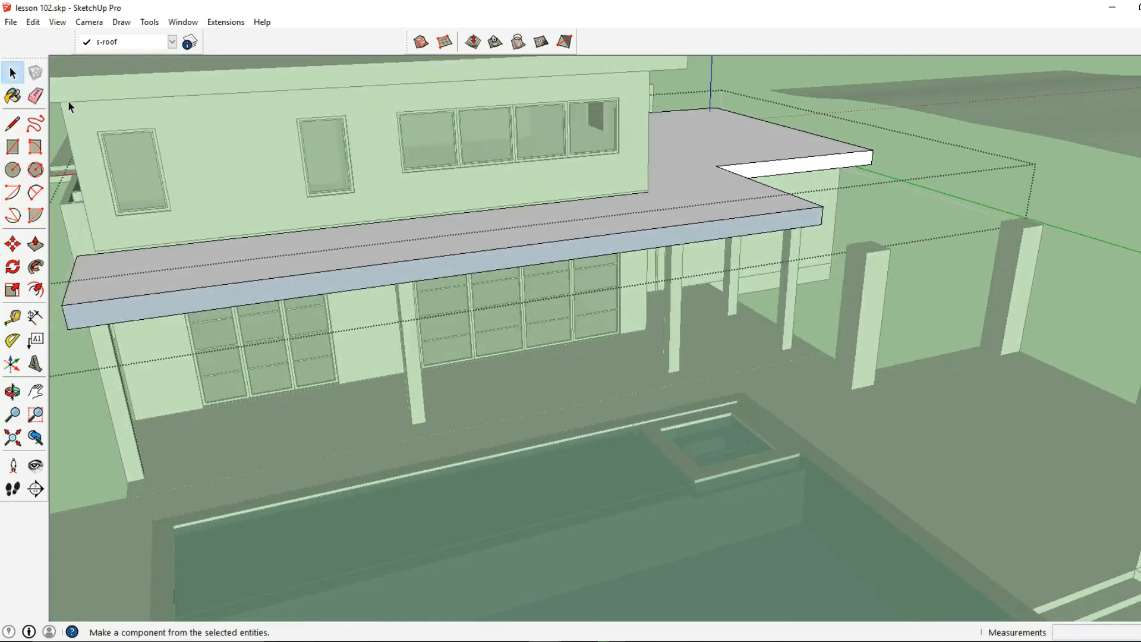
click(12, 72)
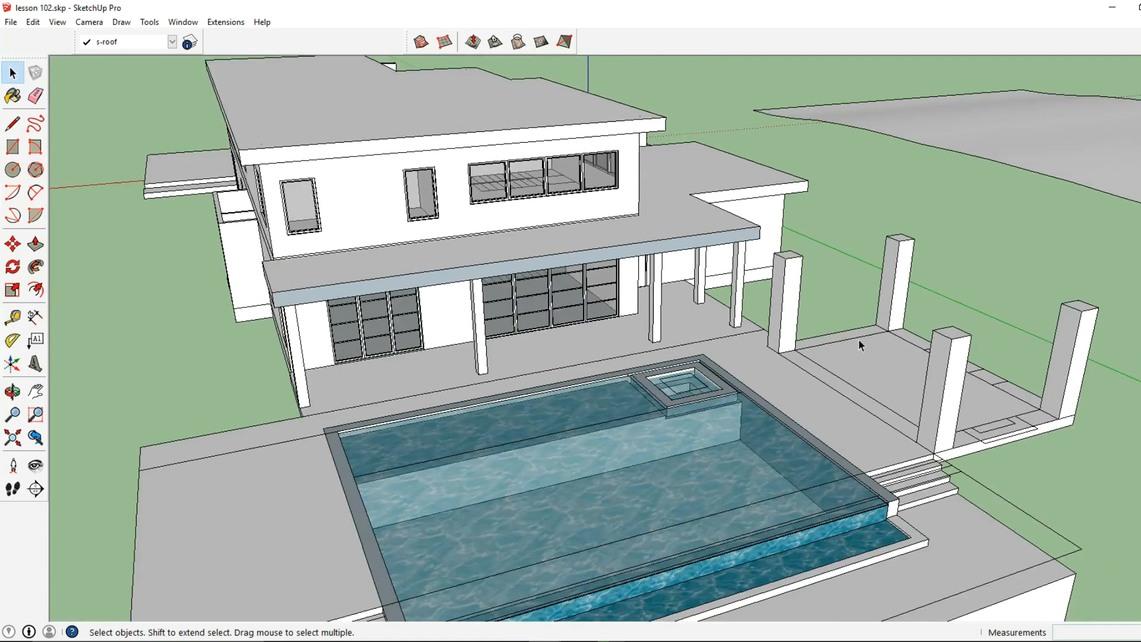
middle_drag(860, 345, 628, 345)
click(12, 146)
middle_drag(595, 416, 575, 285)
click(563, 293)
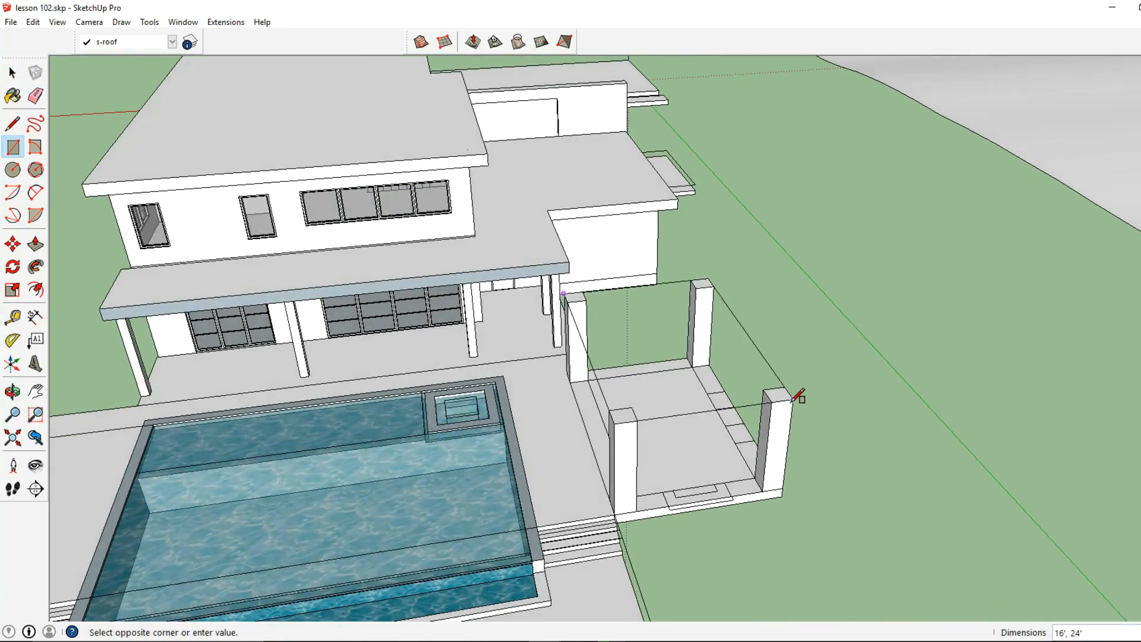
click(796, 398)
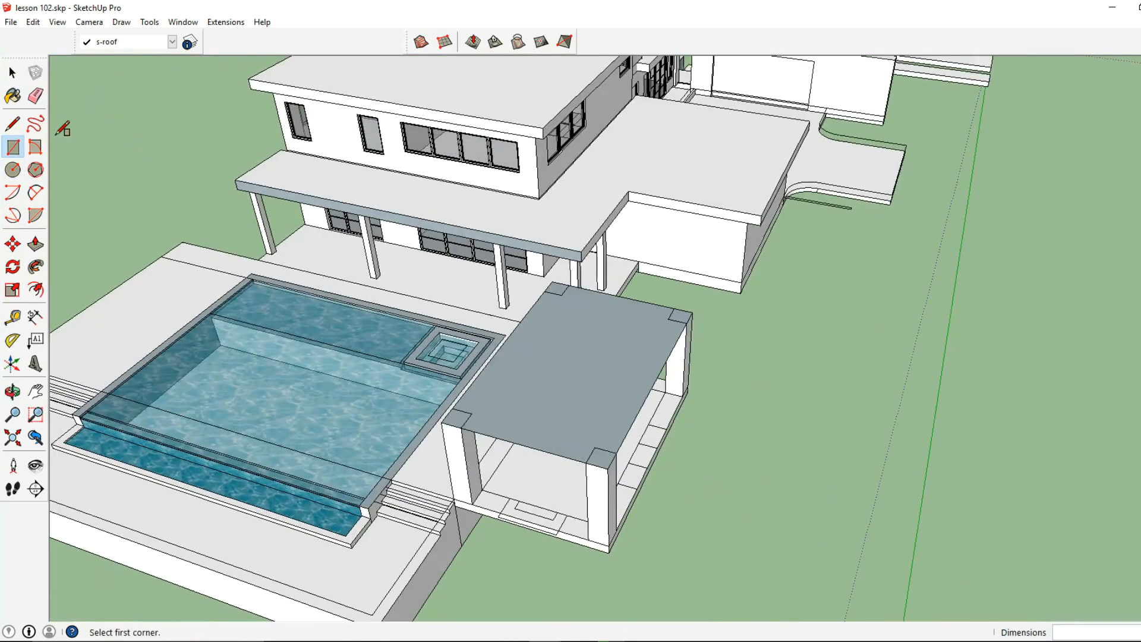
- Group the pavilion roof face with its boundary edges and open the group for editing
click(12, 73)
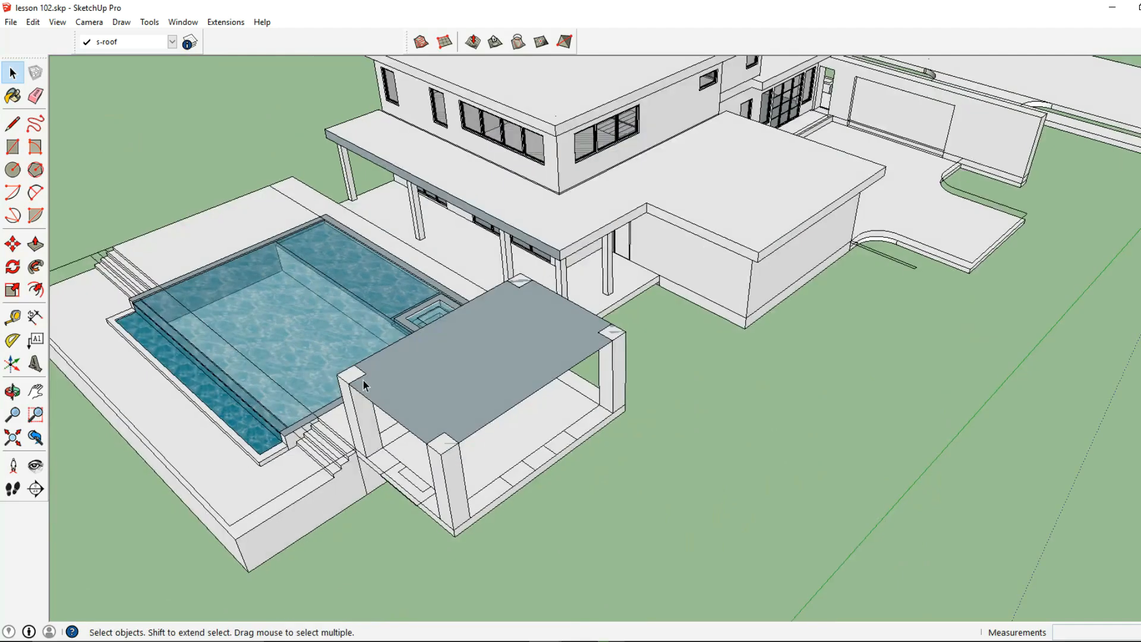
click(438, 380)
right_click(472, 373)
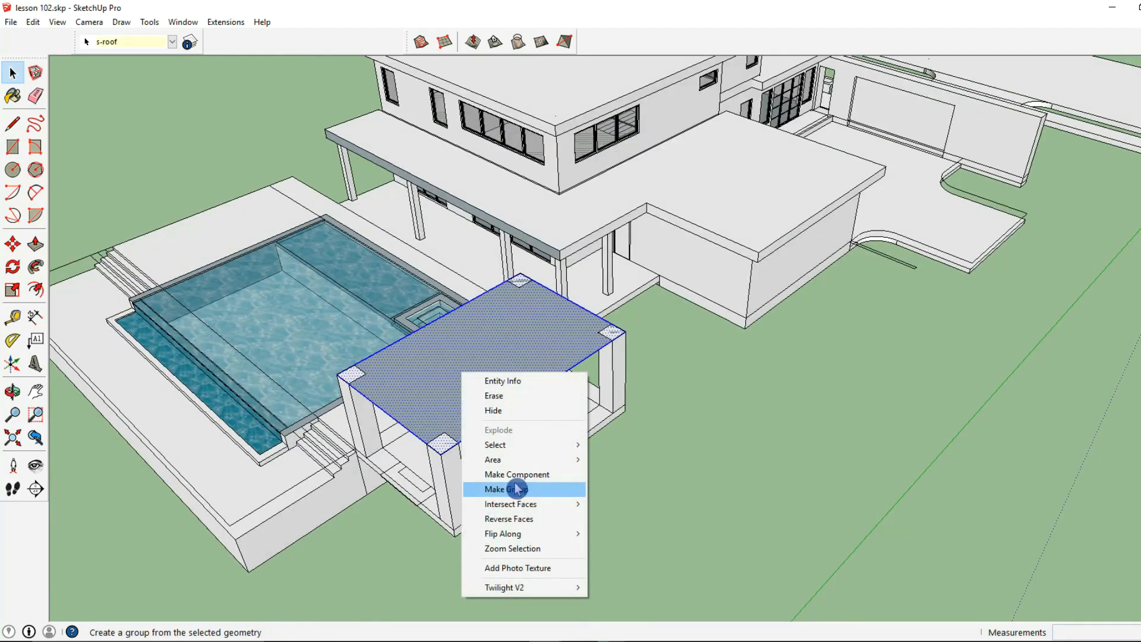
click(517, 489)
double_click(419, 381)
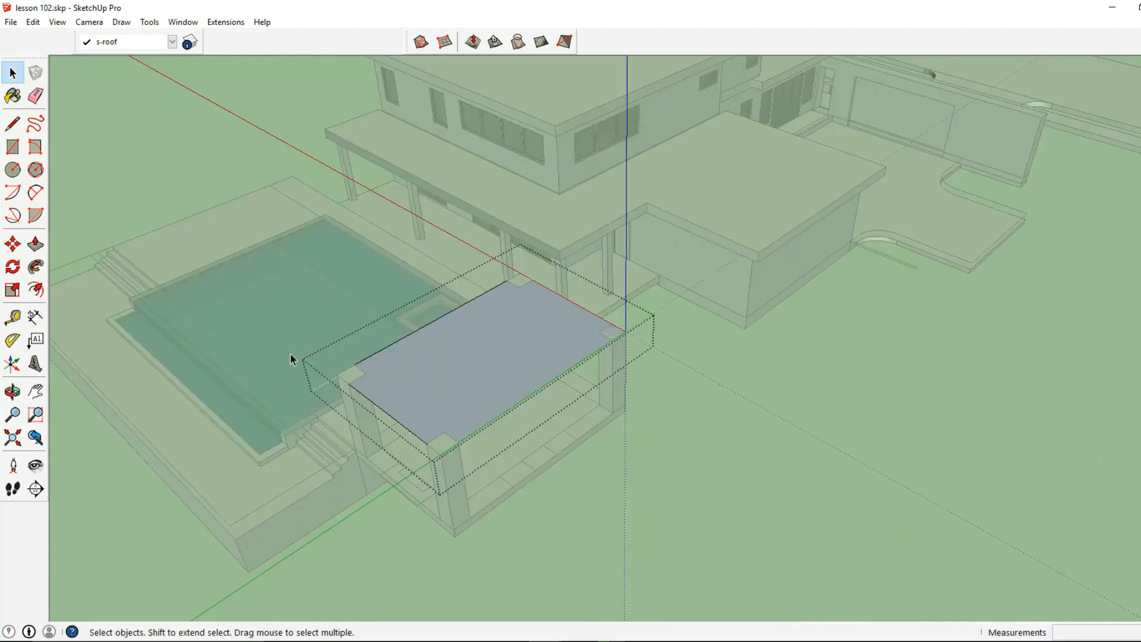
- Pull the pavilion roof face up into a slab 1' 4" thick
click(35, 244)
click(378, 392)
text(6)
key(Return)
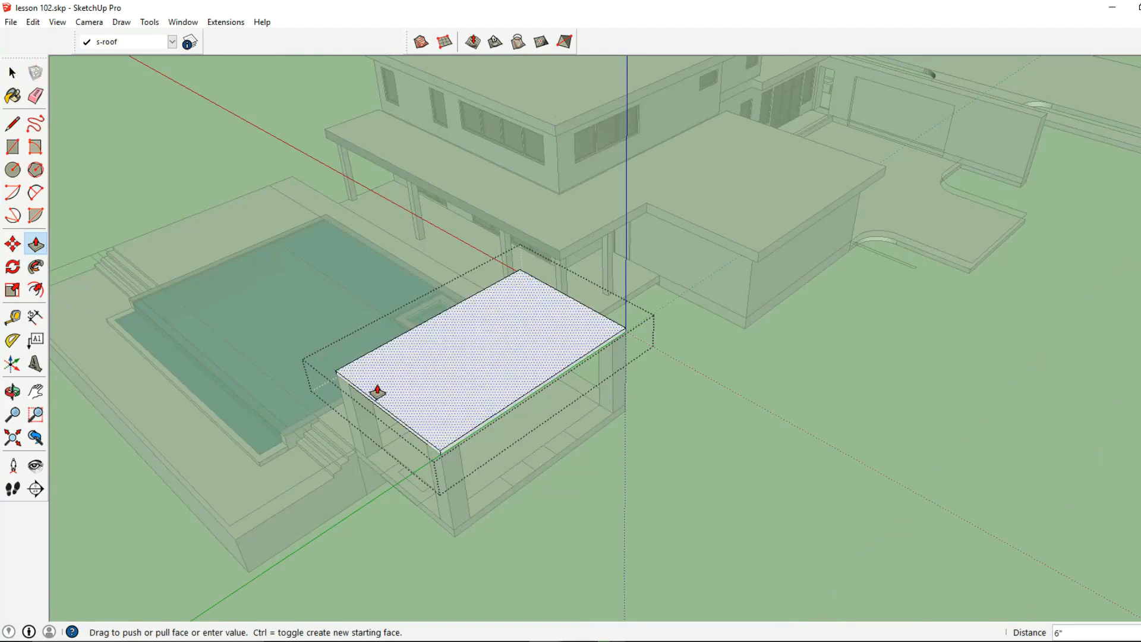
key(Return)
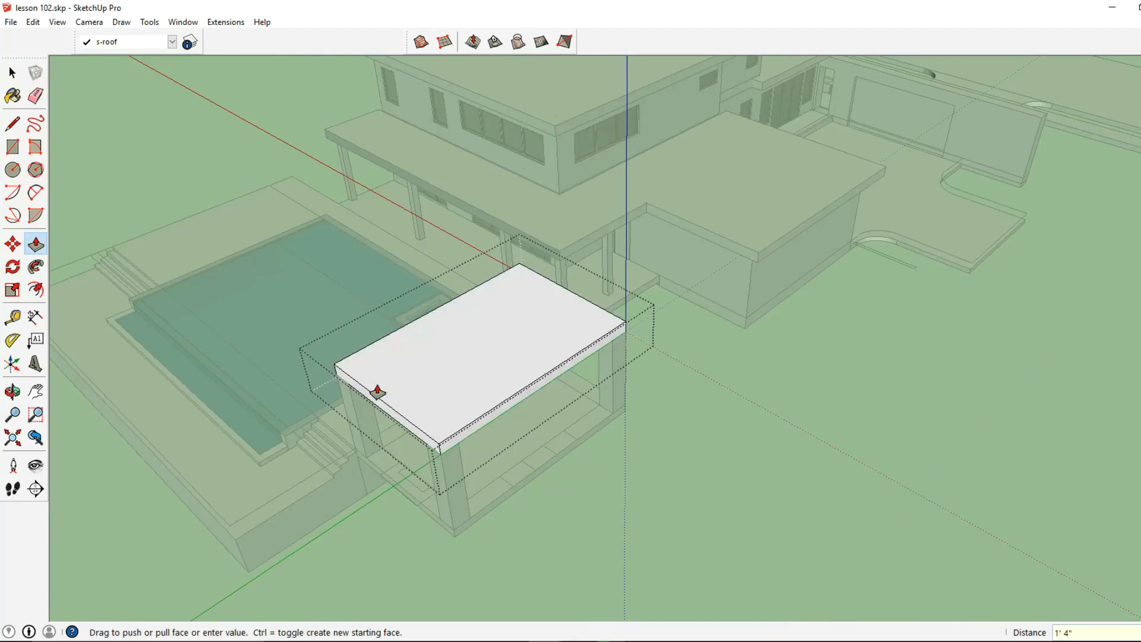
- Extend the pavilion roof slab's end face, outer long face and pool-side face 12" outward, and leave the group
scroll(400, 450, up, 4)
click(427, 427)
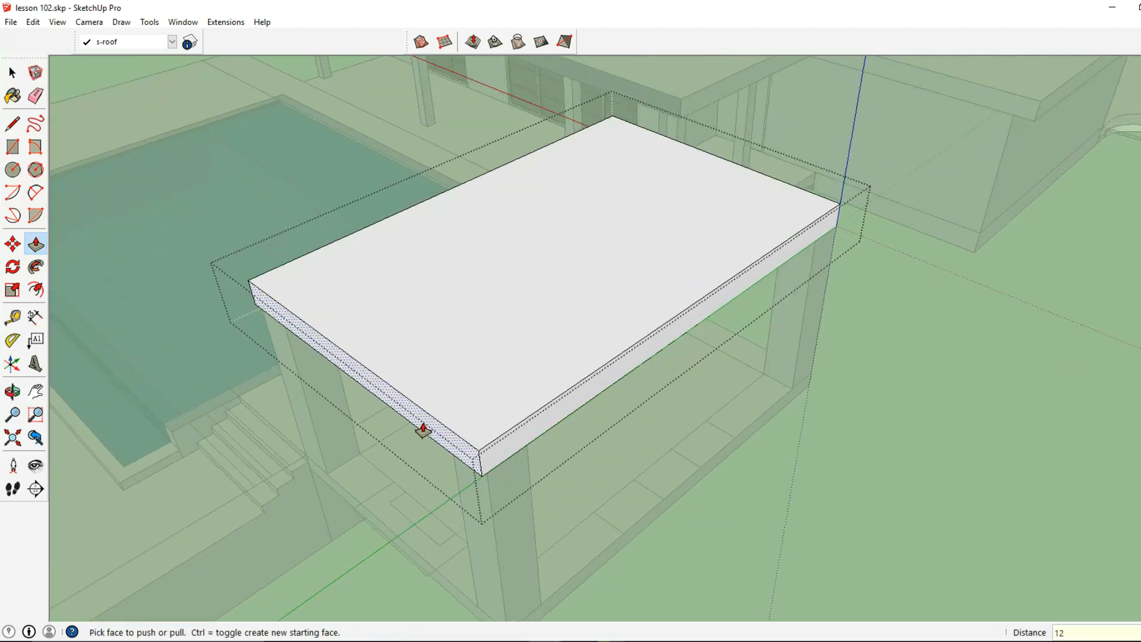
key(Return)
click(507, 441)
text(12)
key(Return)
middle_drag(519, 447, 845, 198)
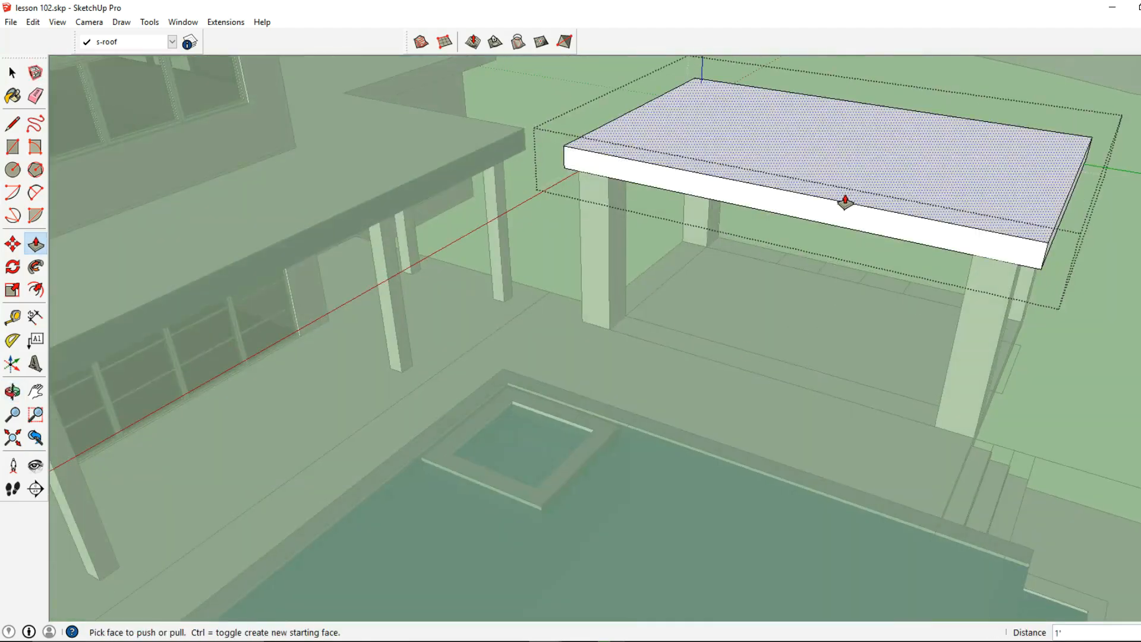
click(792, 232)
text(12)
key(Return)
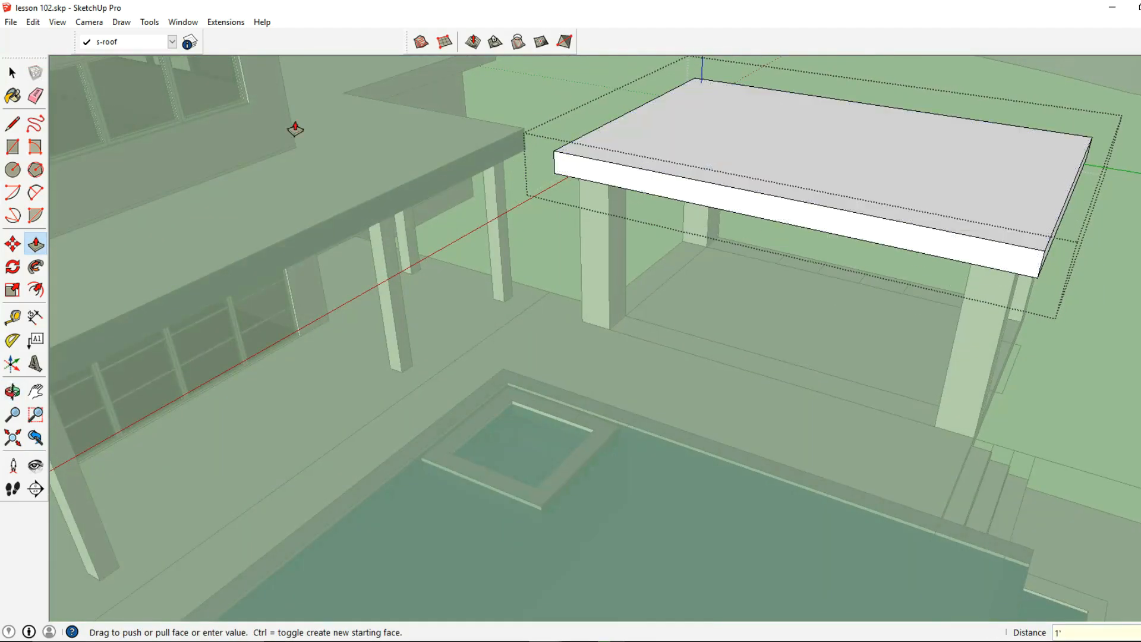
click(13, 73)
- Examine the roof slabs of the whole house from the street, the garage side and above the upper floor
middle_drag(222, 141, 450, 229)
scroll(535, 267, down, 4)
middle_drag(715, 351, 419, 256)
middle_drag(701, 352, 300, 362)
middle_drag(546, 381, 376, 365)
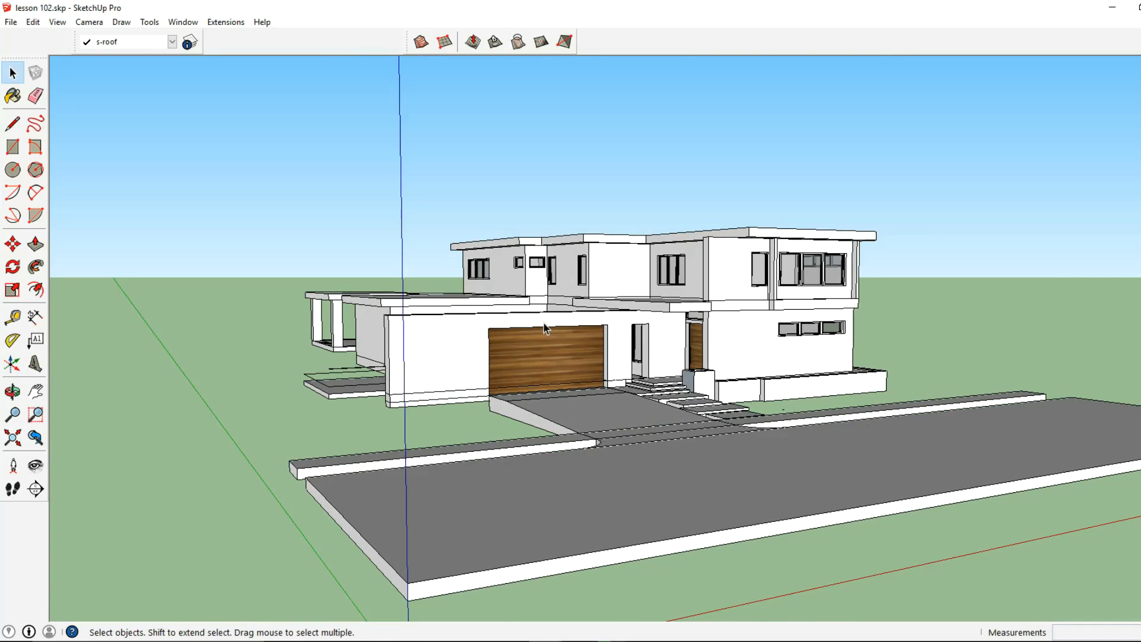
middle_drag(637, 313, 506, 322)
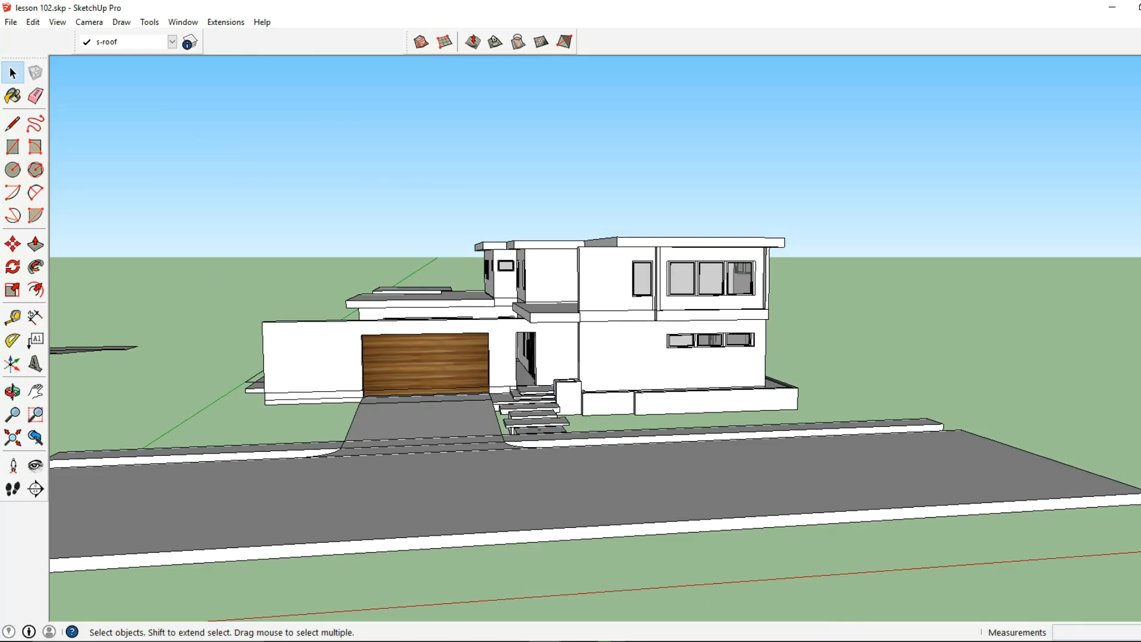
middle_drag(1026, 612, 928, 601)
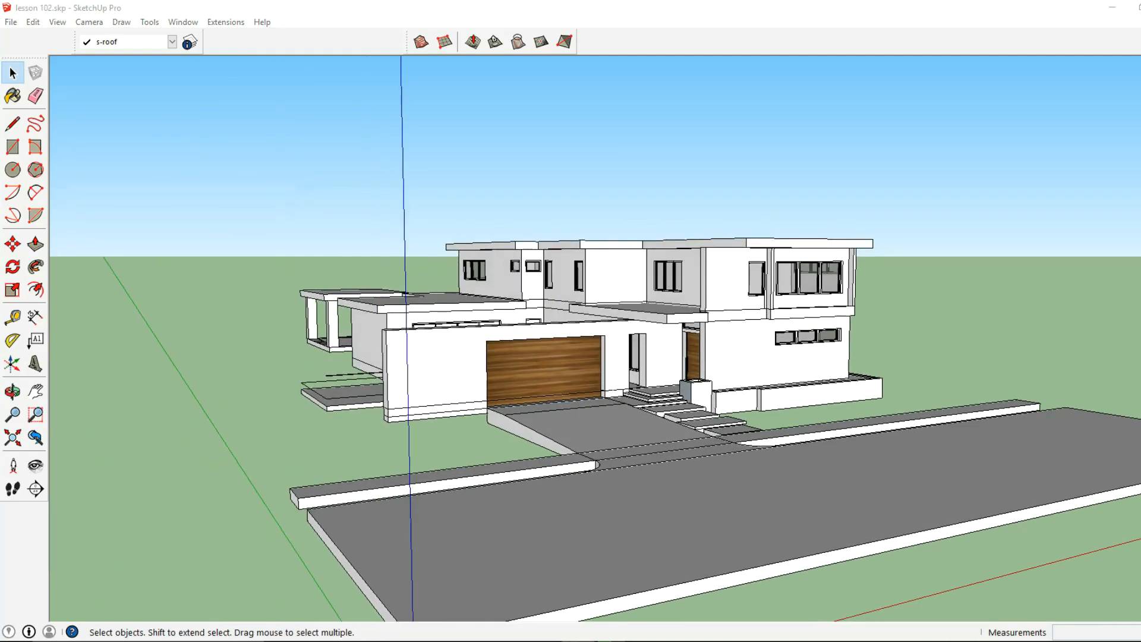
scroll(676, 416, up, 2)
middle_drag(743, 416, 779, 448)
scroll(459, 288, up, 4)
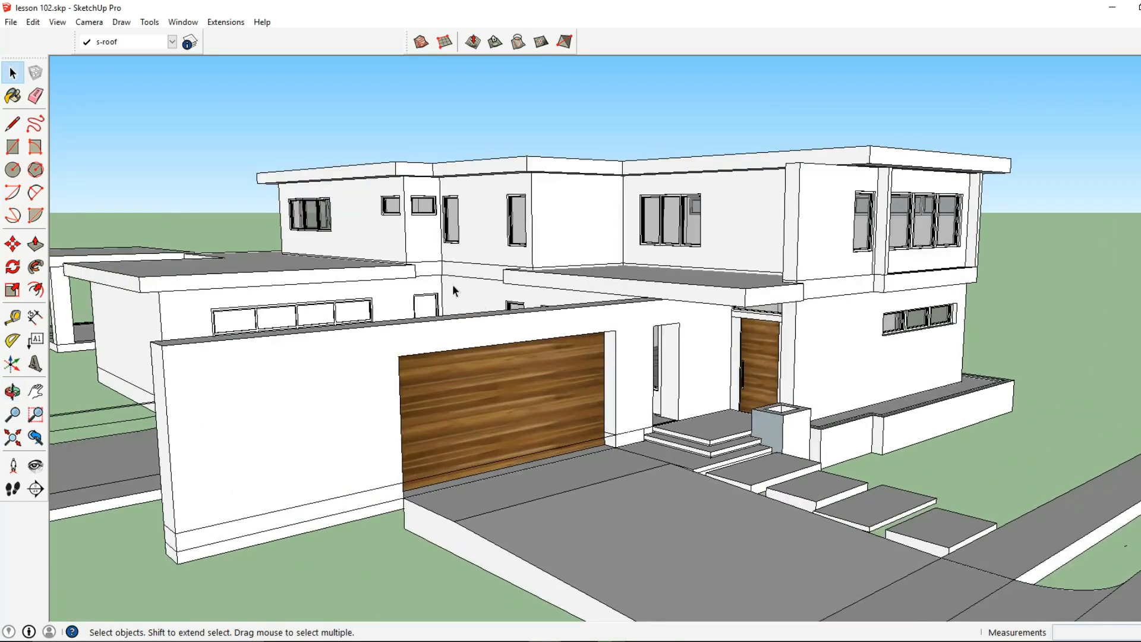
middle_drag(459, 288, 599, 367)
scroll(377, 242, up, 5)
middle_drag(376, 242, 336, 266)
scroll(336, 268, down, 2)
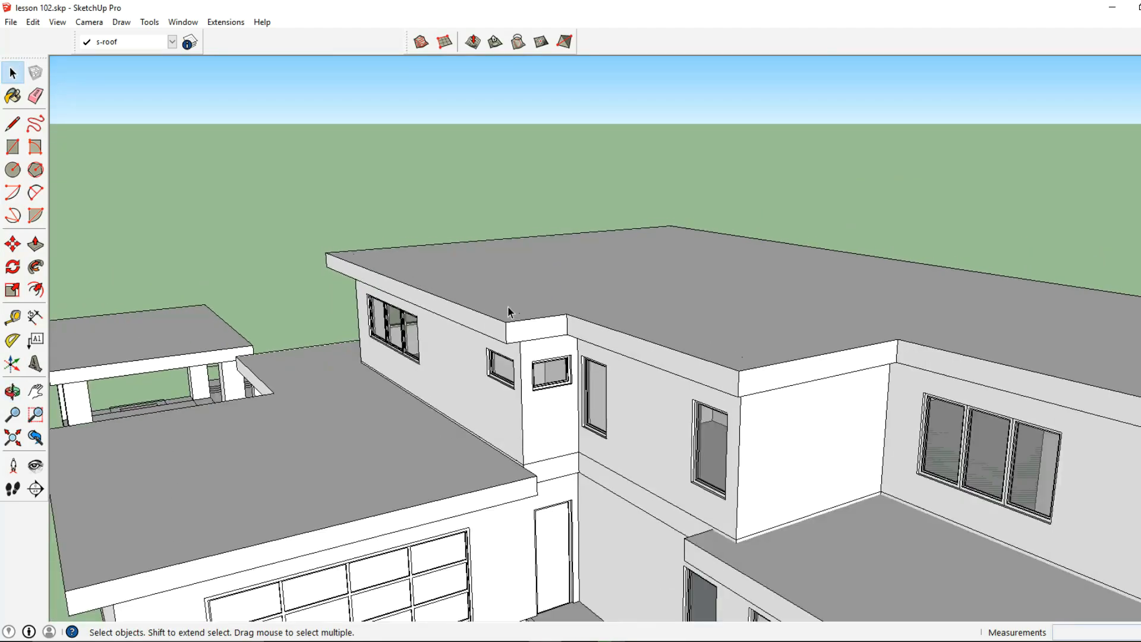
- Open the upper-floor roof group and draw a vertical line across the fascia face from its lower to its upper edge above the three-pane window
scroll(301, 294, up, 6)
click(13, 200)
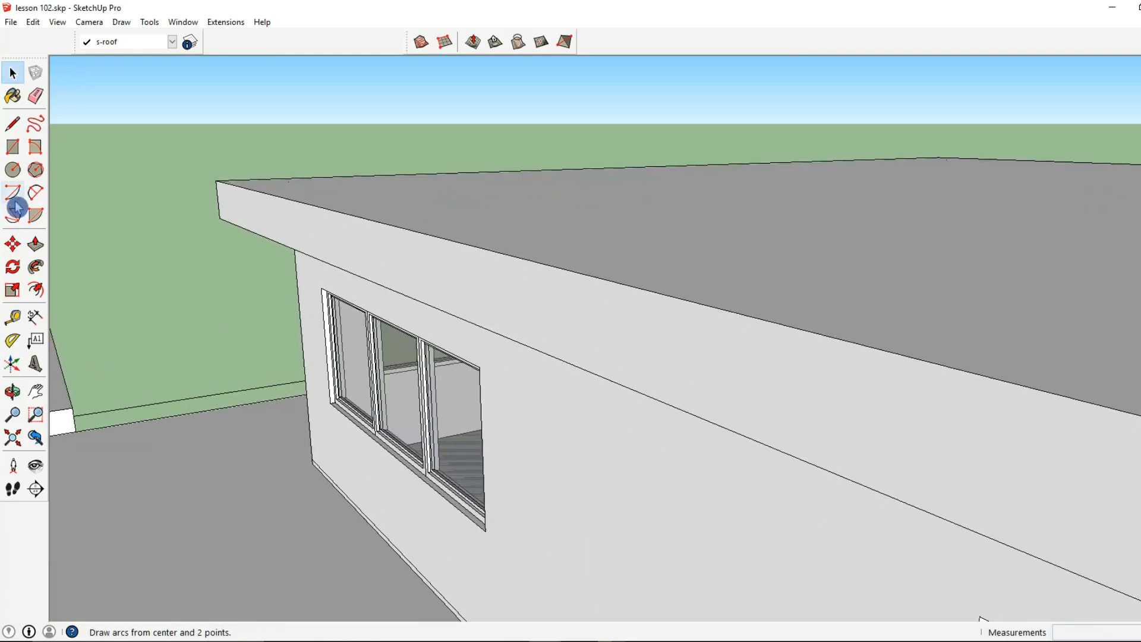
click(12, 123)
middle_drag(242, 217, 351, 256)
key(space)
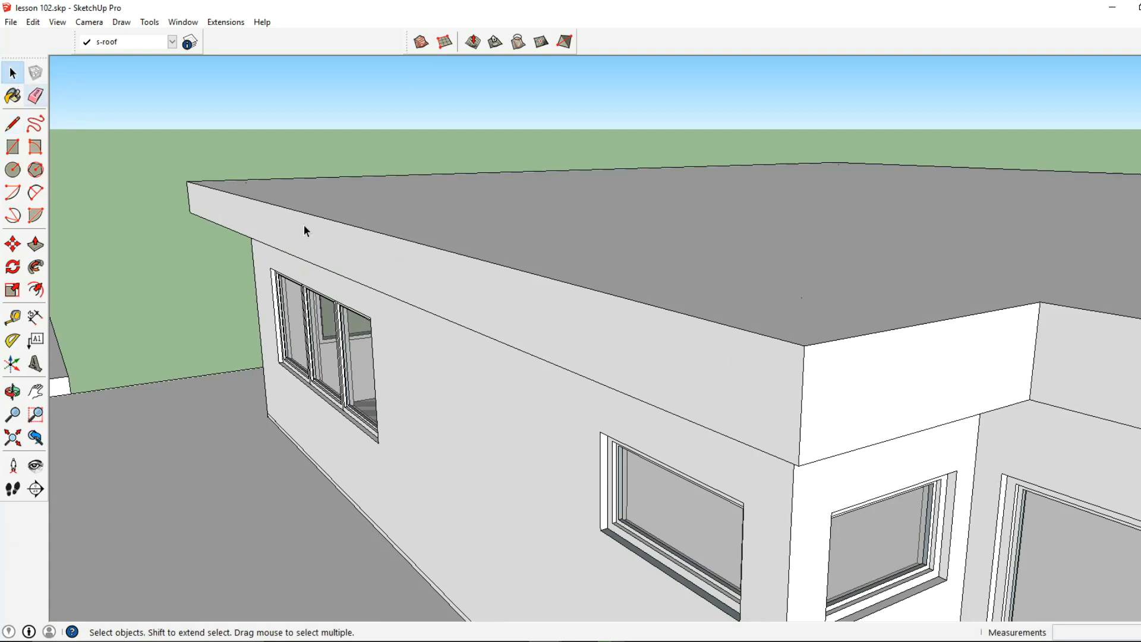
click(370, 262)
double_click(372, 261)
click(372, 262)
key(r)
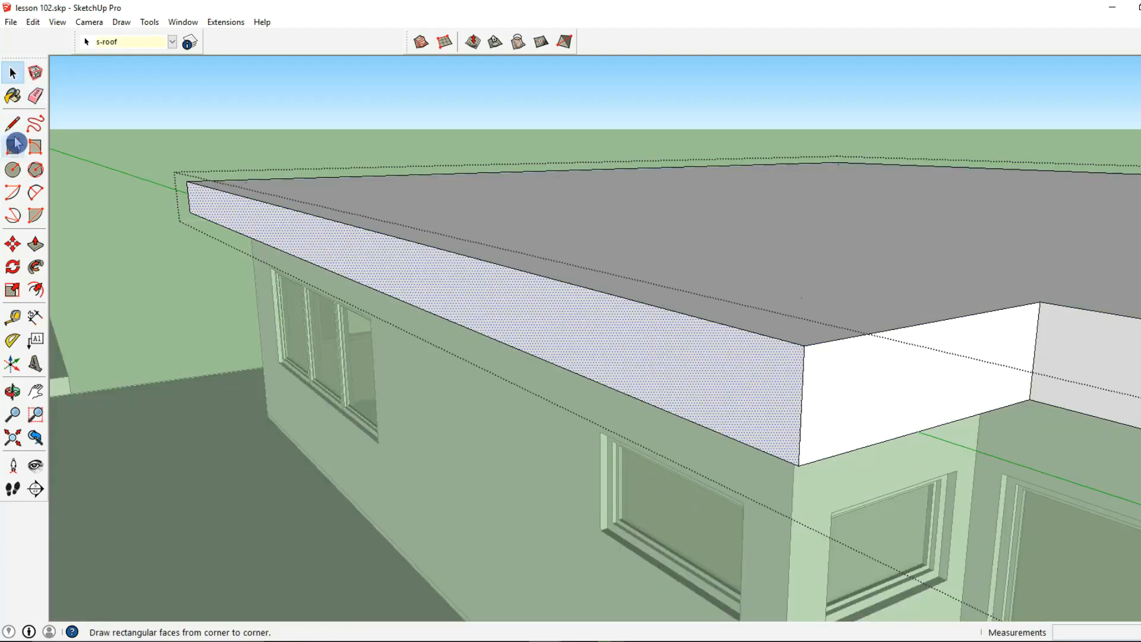
key(l)
click(390, 295)
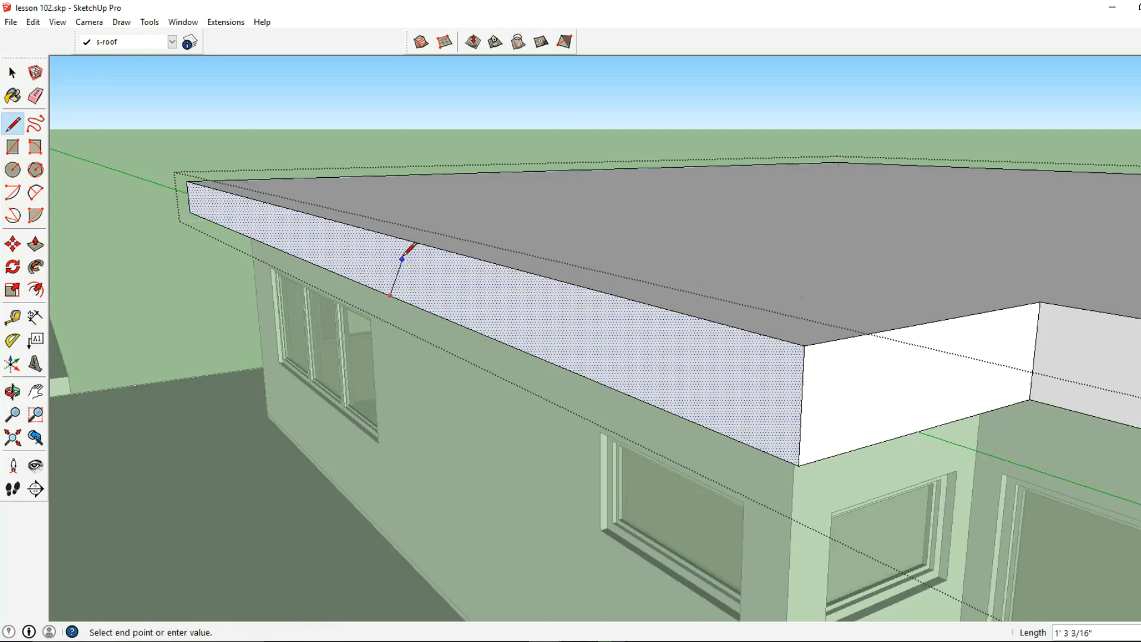
click(387, 234)
middle_drag(395, 224, 356, 331)
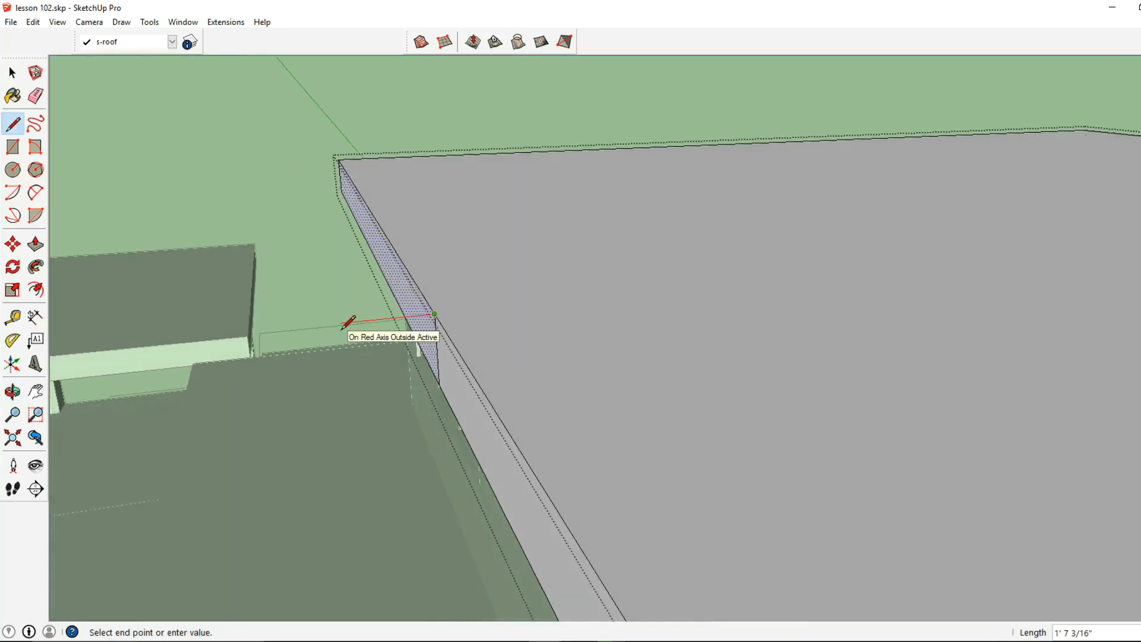
middle_drag(492, 372, 428, 306)
key(Delete)
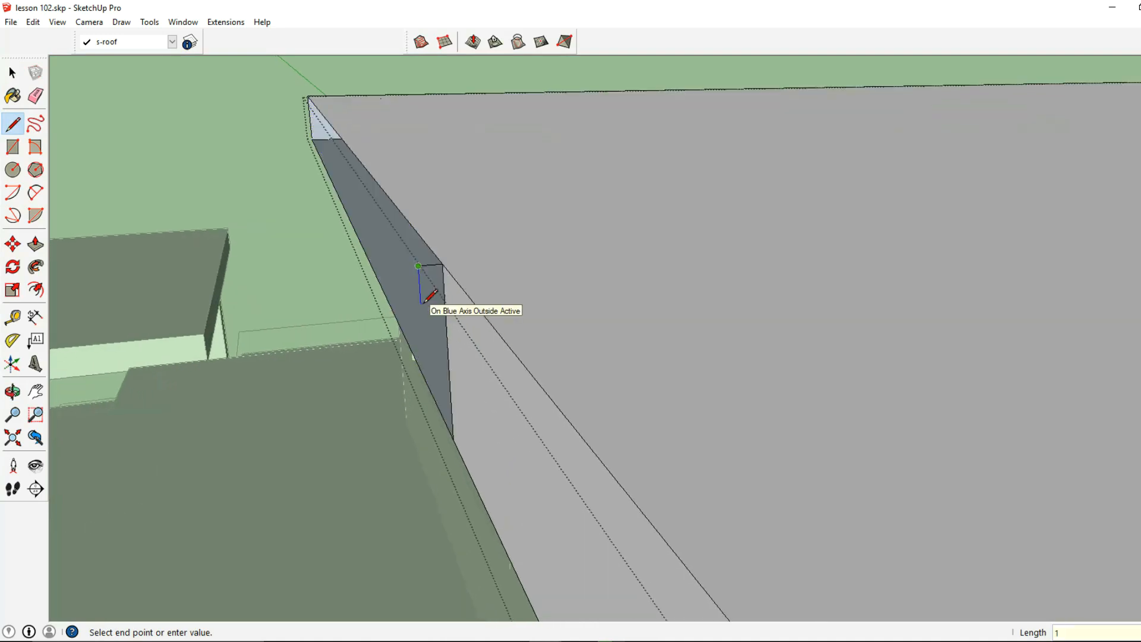
key(Return)
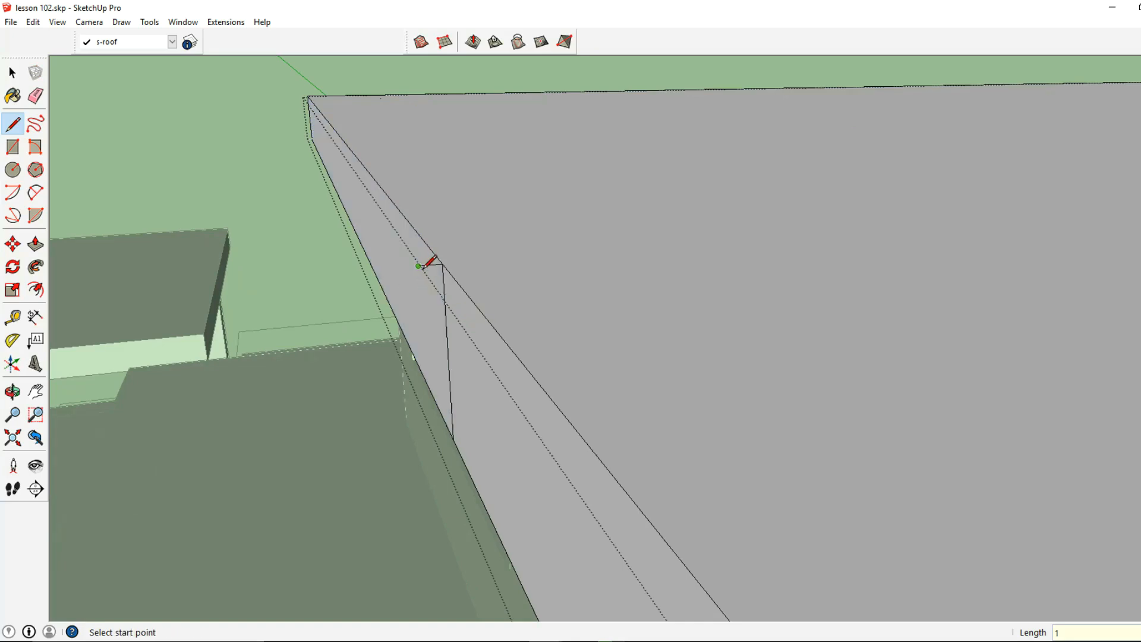
click(442, 263)
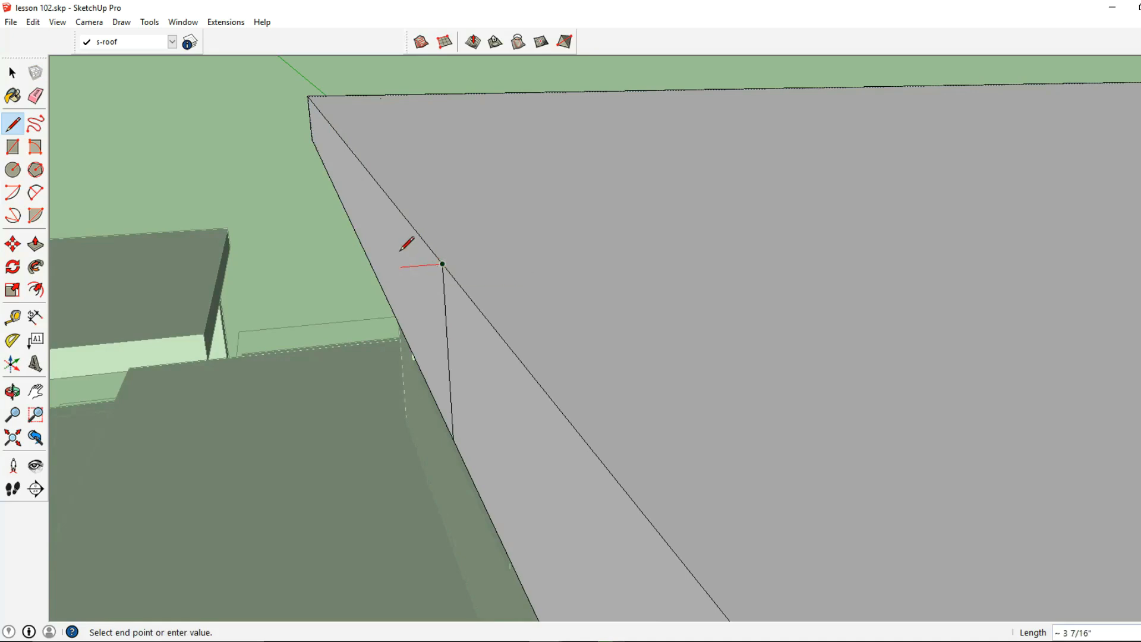
text(2)
key(Return)
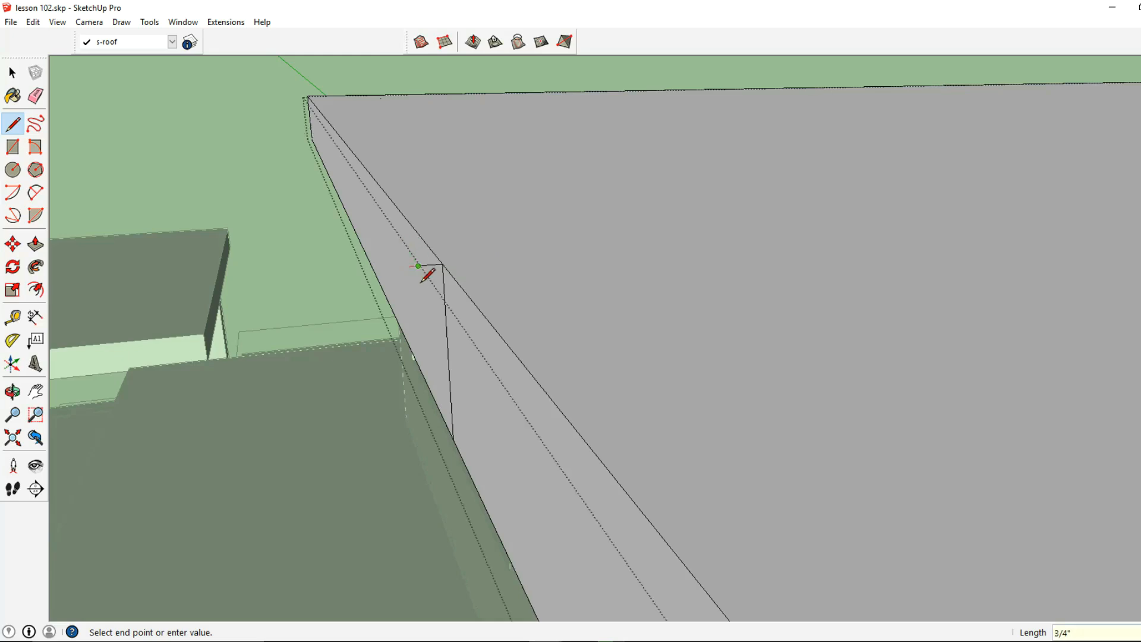
scroll(419, 295, up, 2)
key(ctrl+z)
- Draw a closed C-shaped profile outward from the vertical fascia line, with a 3" top flange and a bottom flange projecting 2" past the web
click(450, 253)
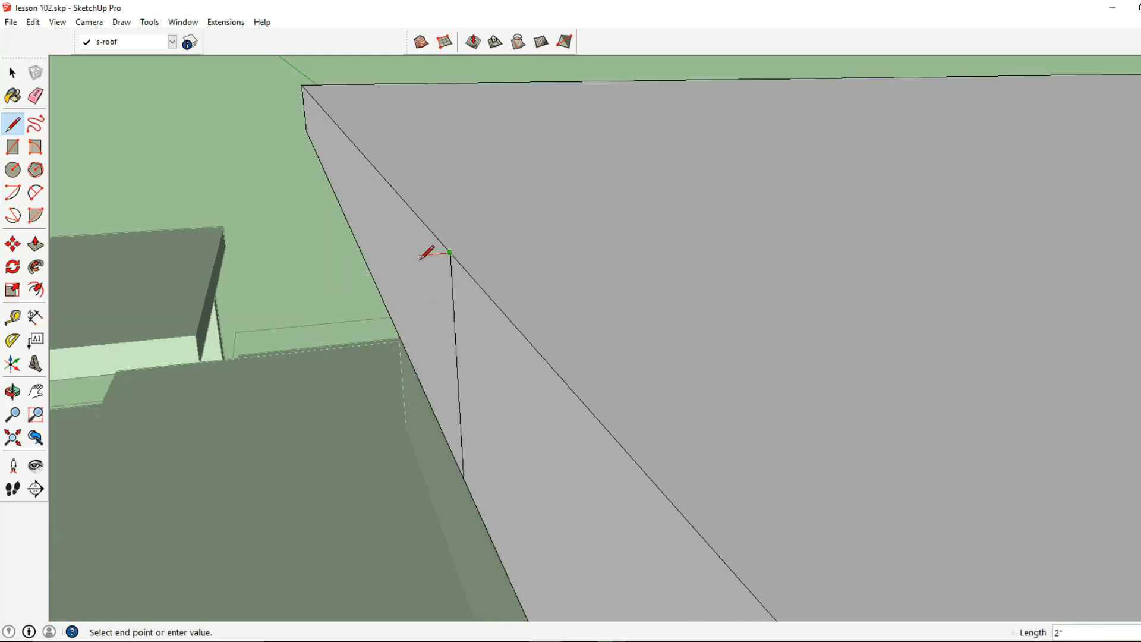
text(3)
key(Return)
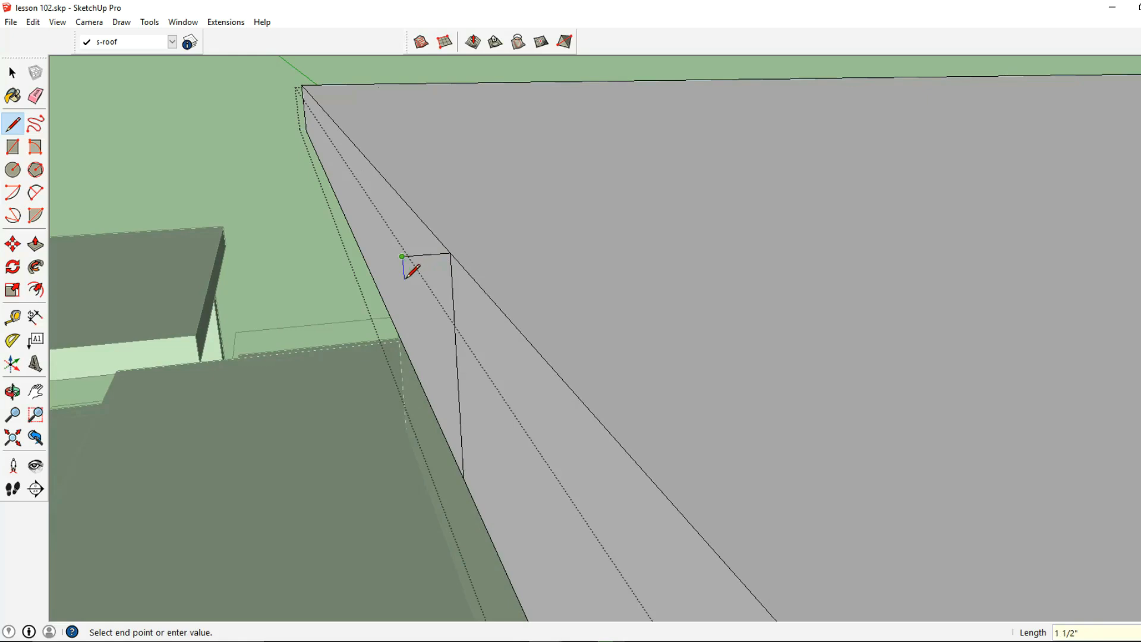
key(Return)
key(Return)
middle_drag(438, 420, 512, 345)
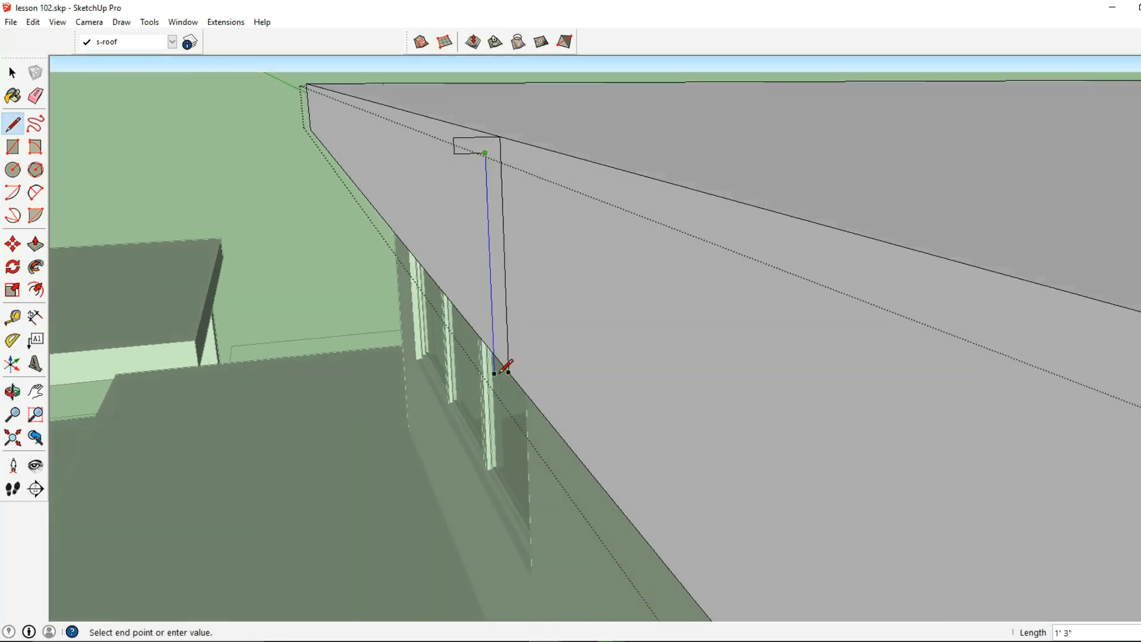
click(509, 372)
click(493, 373)
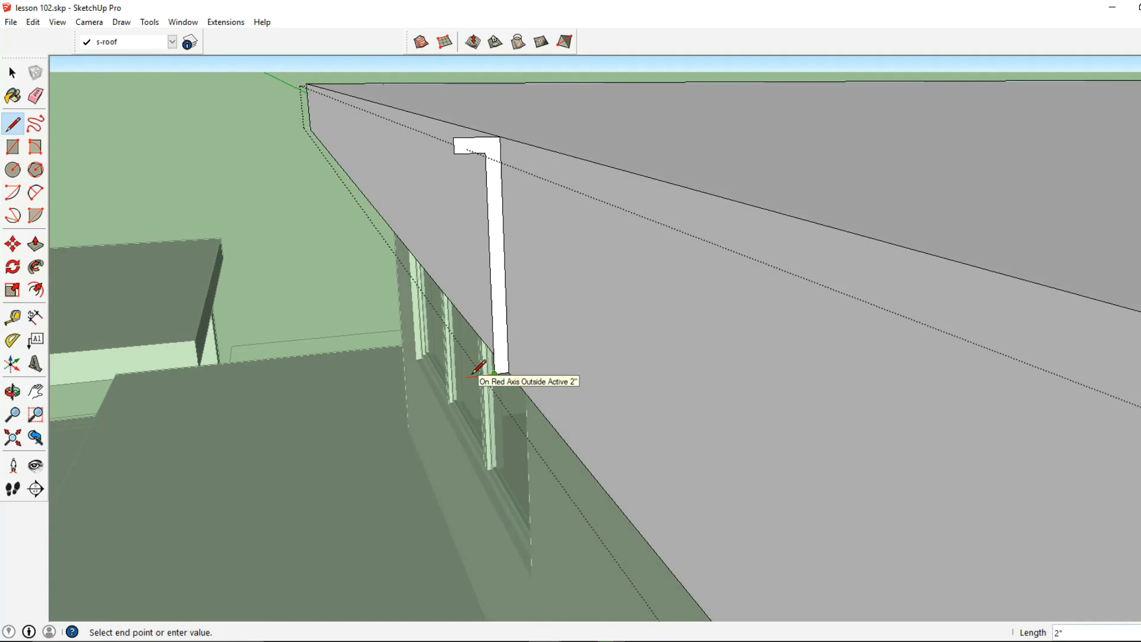
click(467, 376)
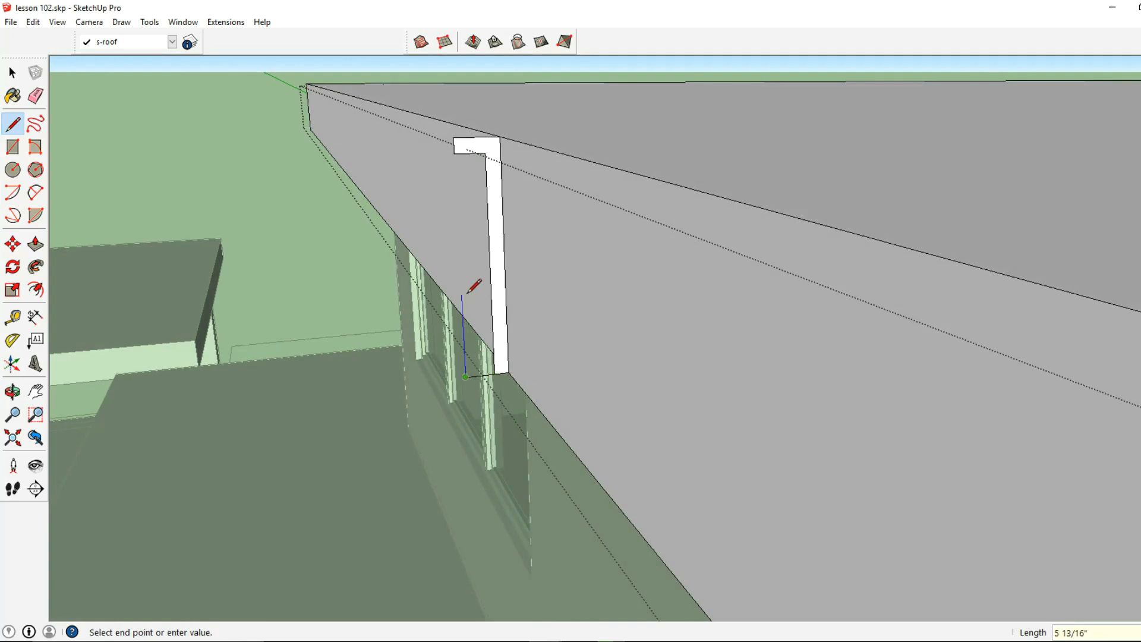
click(494, 360)
- Select the C-shaped profile face with its boundary edges and copy it
click(12, 72)
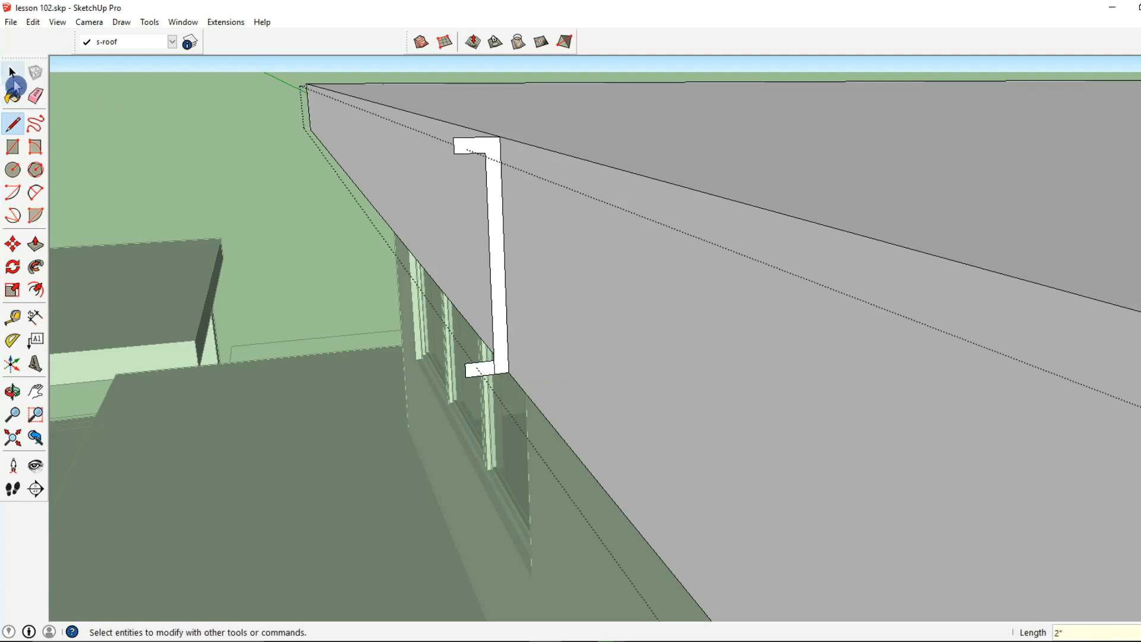
click(499, 346)
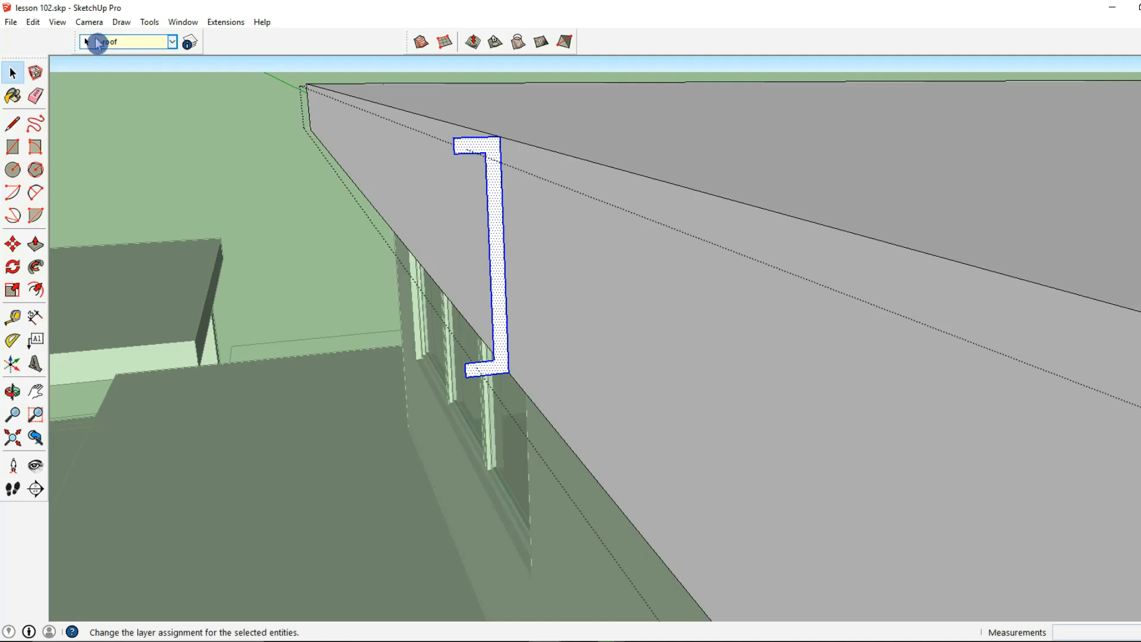
click(32, 22)
click(55, 86)
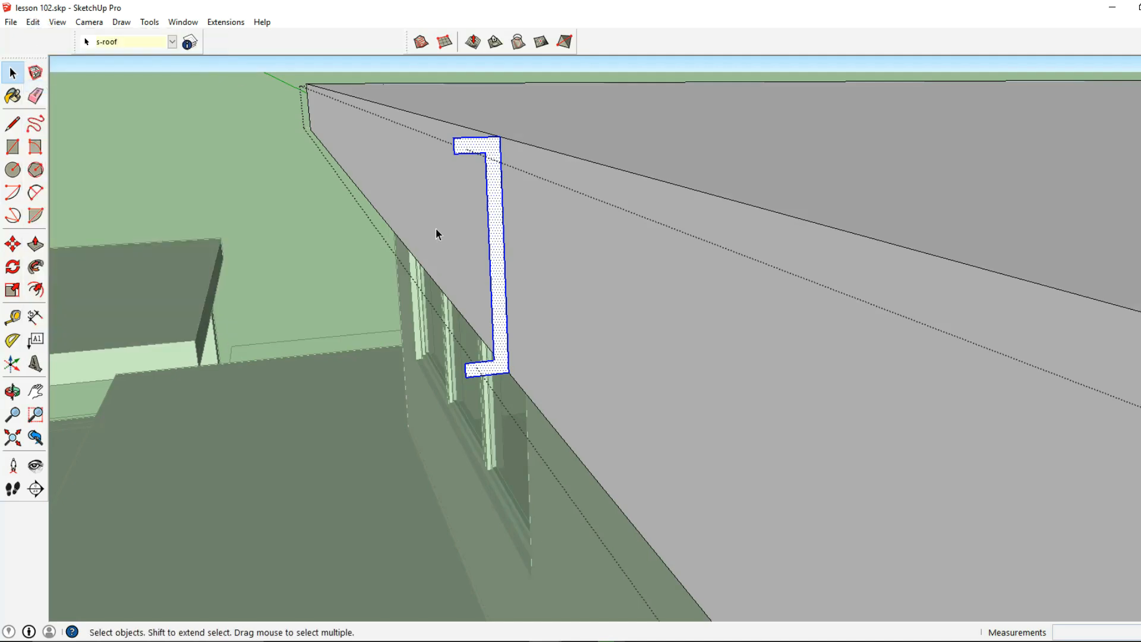
- Sweep the C-shaped profile around the entire upper roof perimeter with Follow Me
click(152, 24)
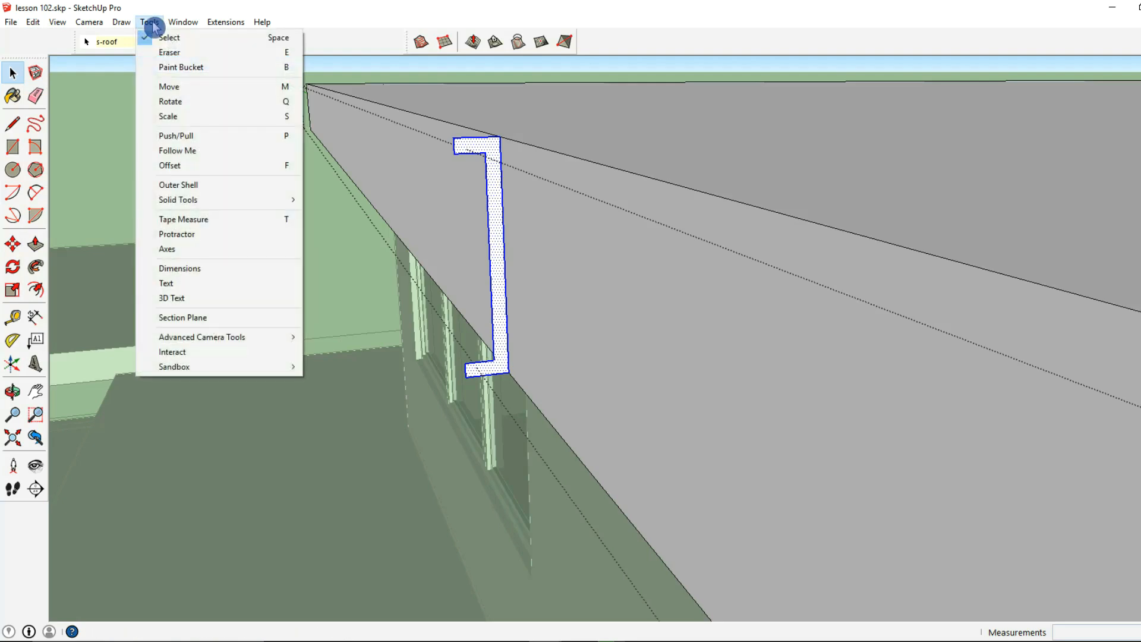
click(186, 149)
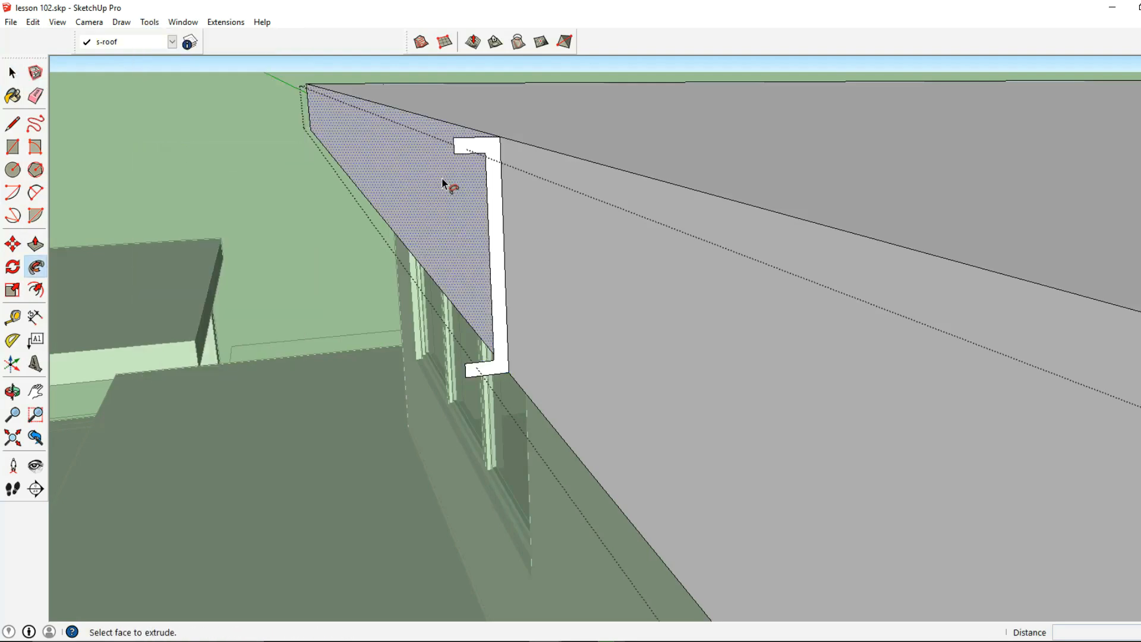
click(495, 147)
key(ctrl+z)
click(495, 147)
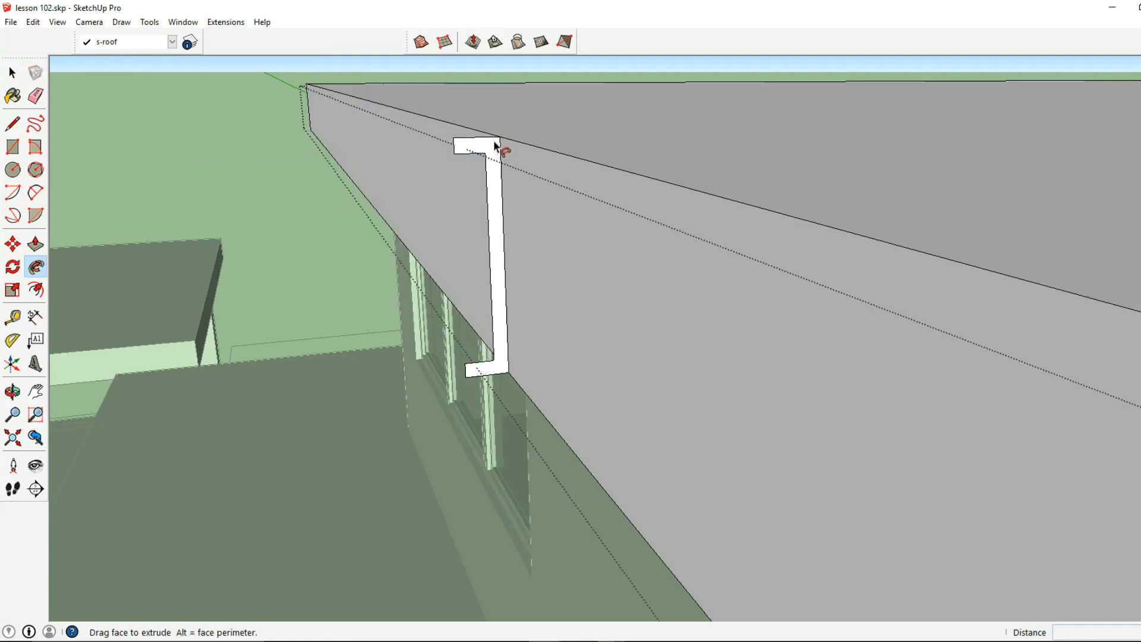
middle_drag(545, 152, 700, 222)
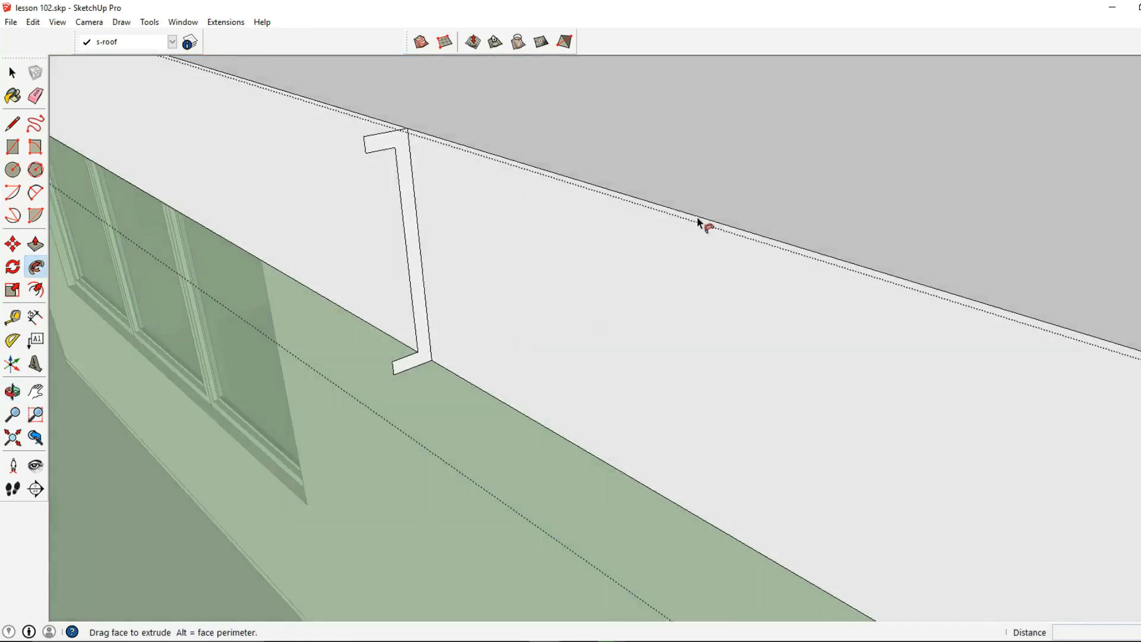
scroll(505, 158, down, 2)
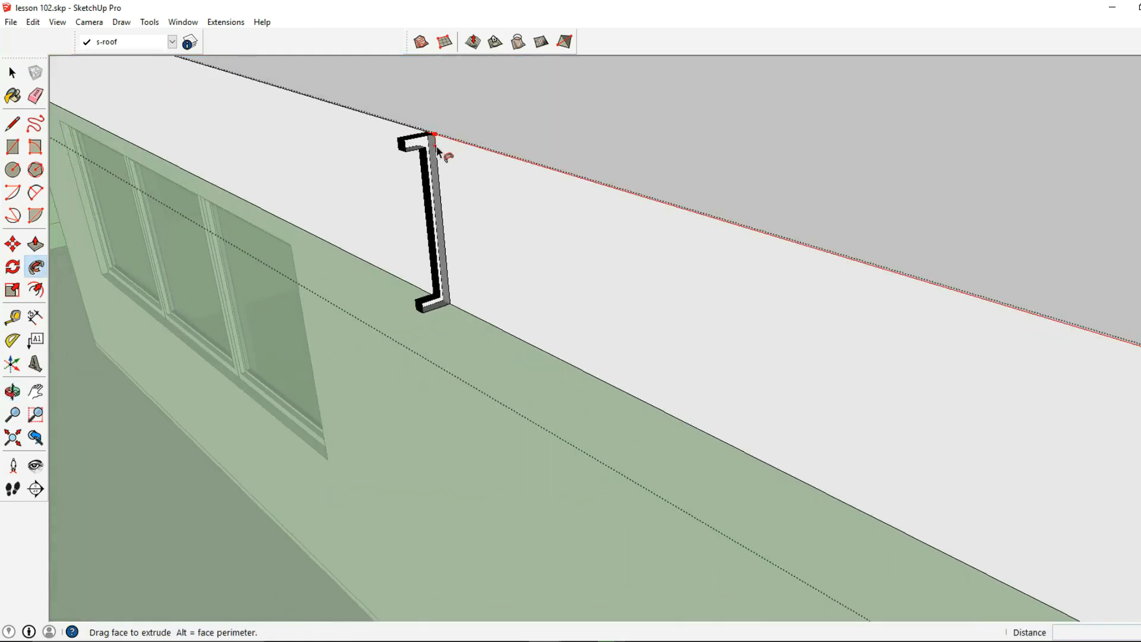
scroll(447, 150, down, 5)
middle_drag(472, 163, 374, 199)
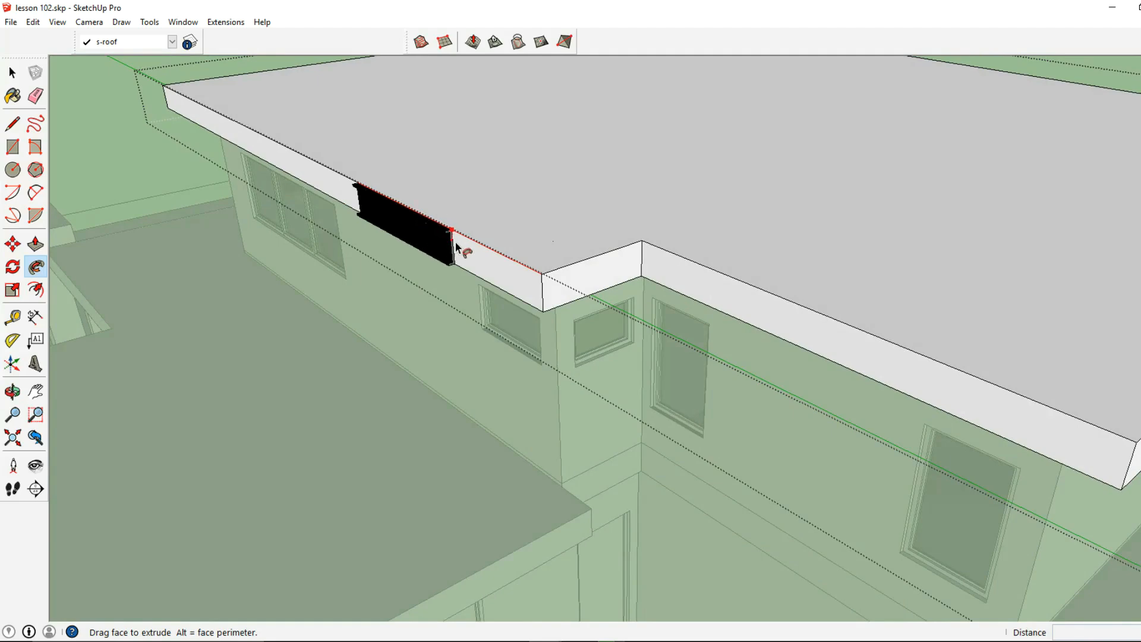
scroll(737, 294, down, 3)
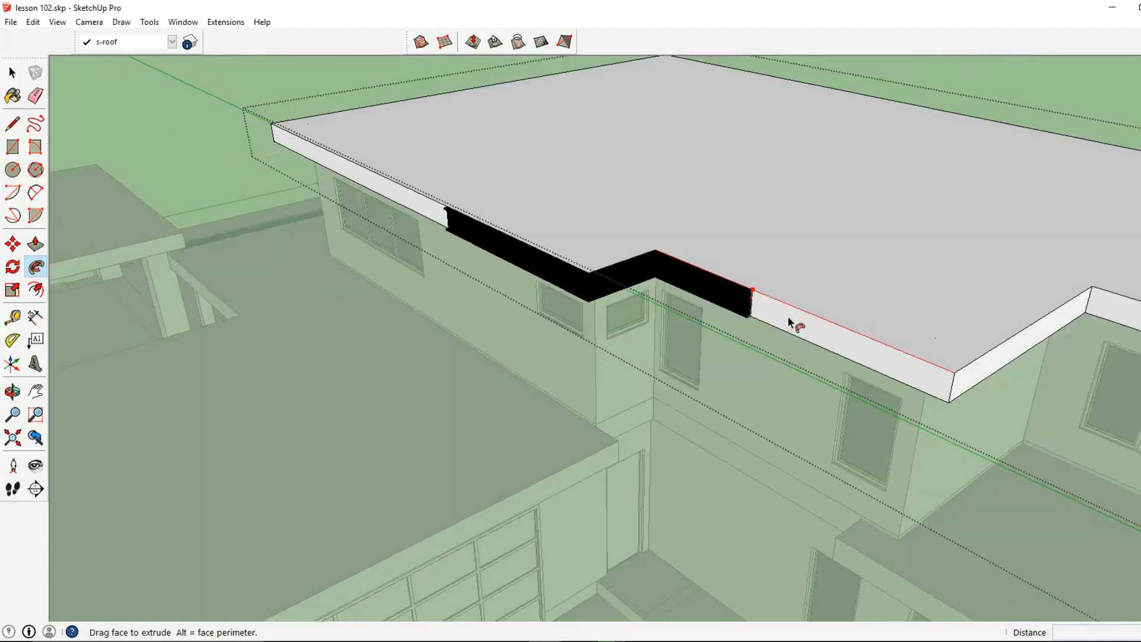
shift+middle_drag(790, 318, 450, 291)
shift+middle_drag(734, 262, 225, 209)
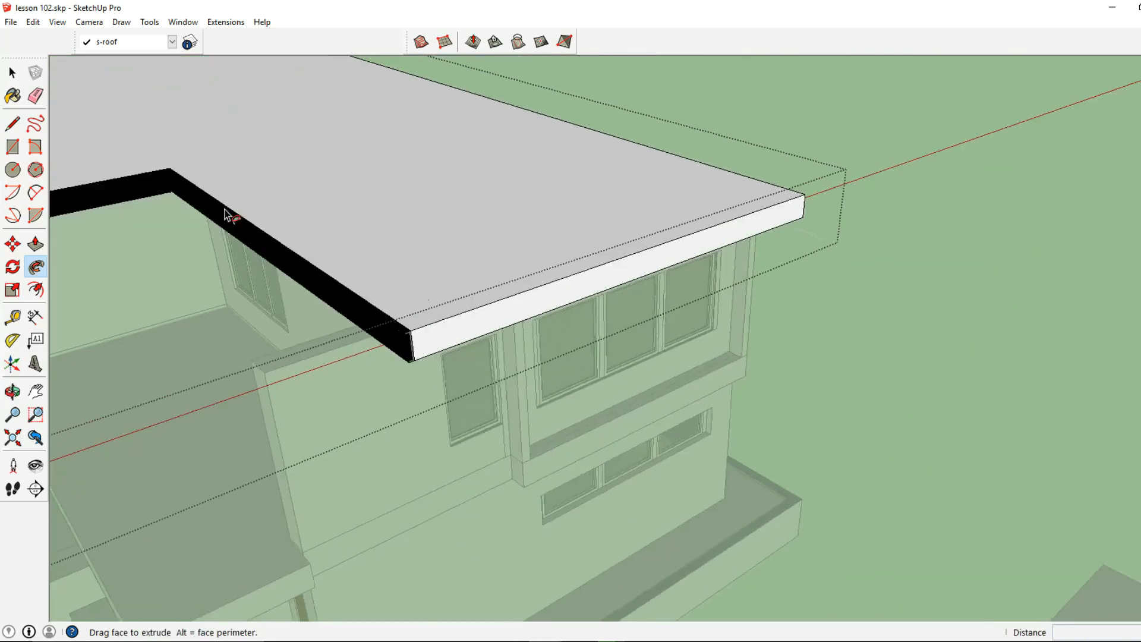
scroll(407, 237, down, 2)
middle_drag(595, 178, 701, 189)
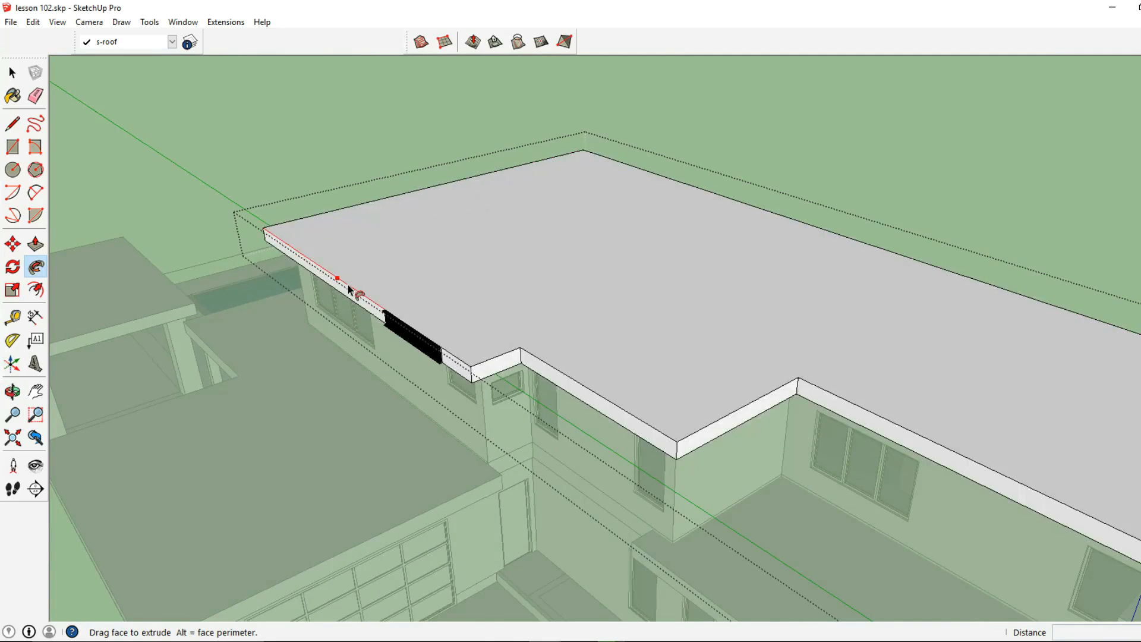
click(386, 311)
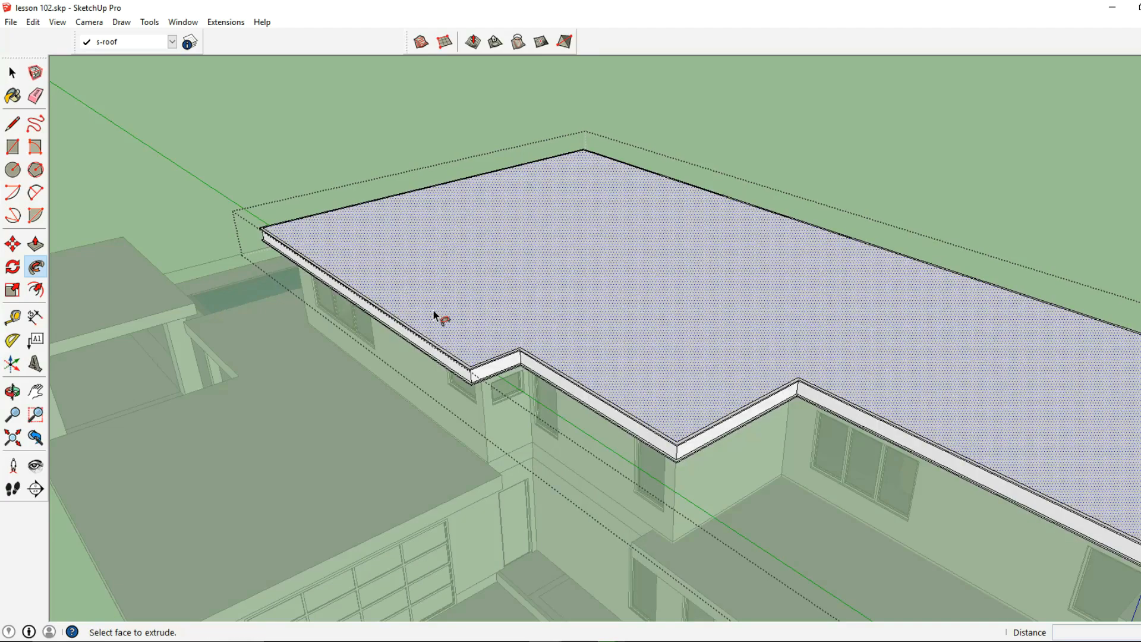
- Close the upper-floor roof group and paste the copied C-shaped profile at the upper edge of the entrance roof slab near its garage-side end
click(13, 73)
click(369, 190)
scroll(381, 199, down, 3)
middle_drag(725, 333, 694, 269)
scroll(602, 248, up, 2)
scroll(452, 262, up, 2)
click(13, 72)
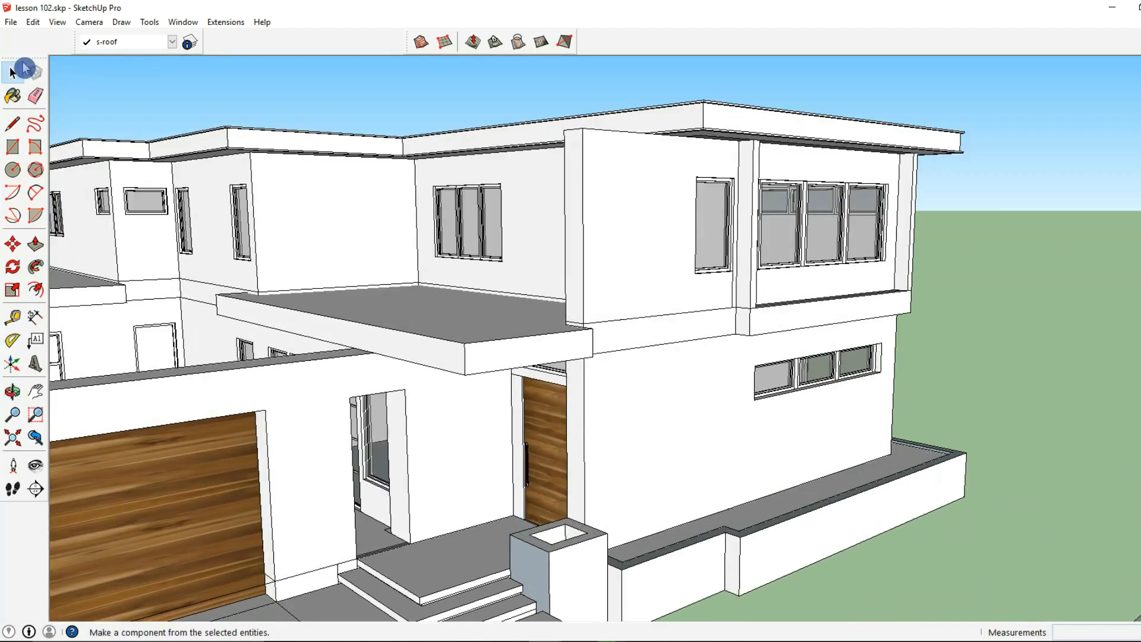
click(57, 22)
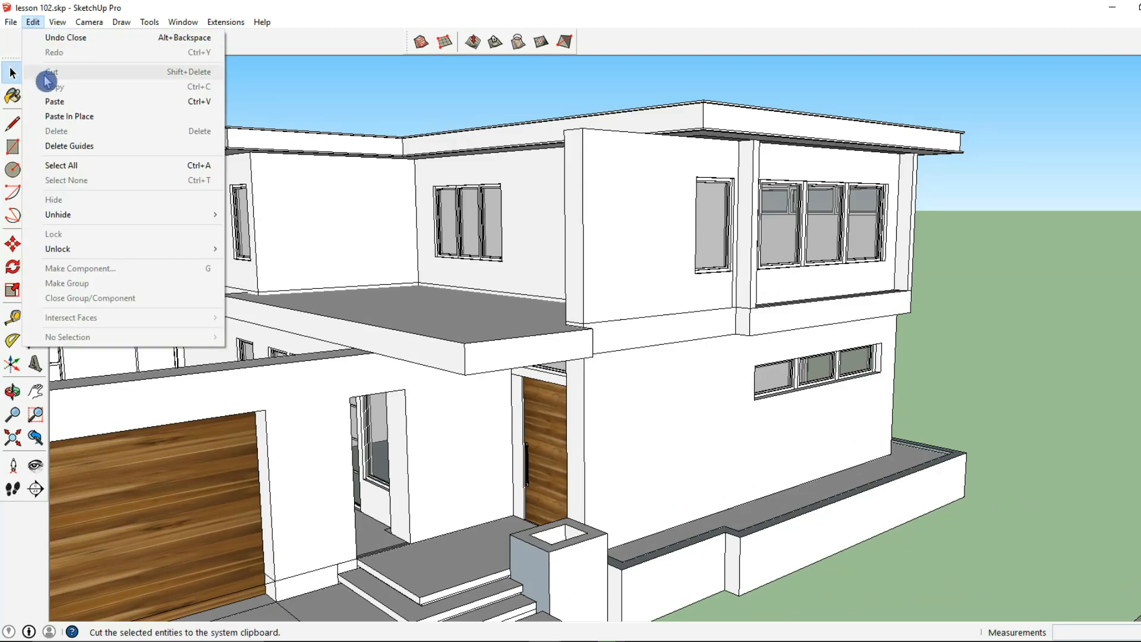
click(52, 99)
scroll(245, 301, up, 4)
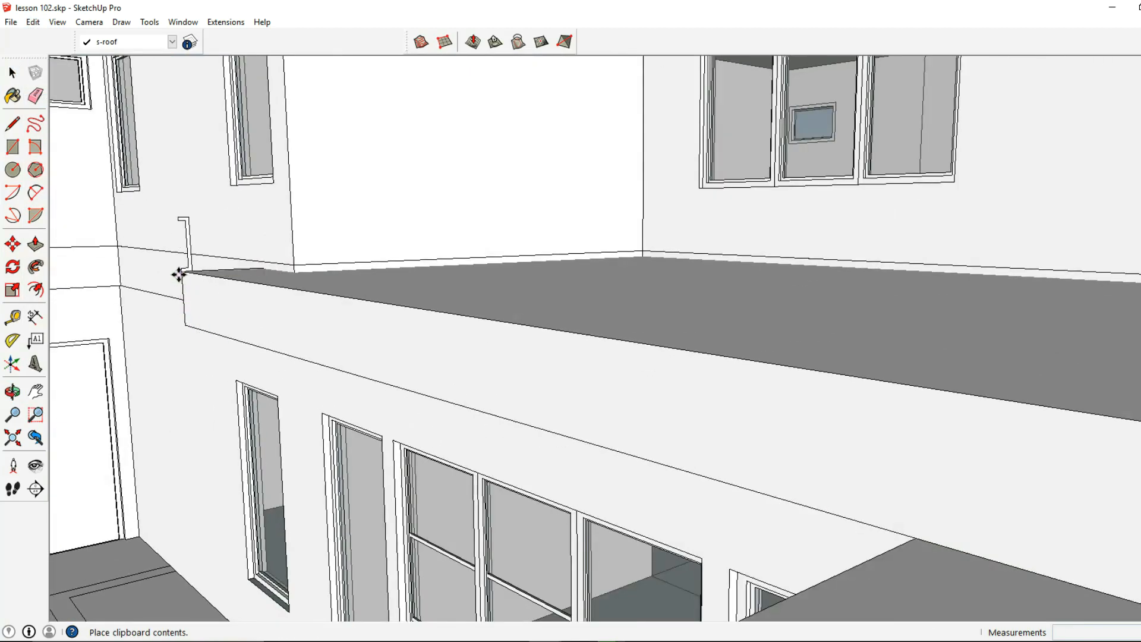
click(199, 272)
- Move the pasted profile 3" outward to the slab's upper edge, and lower it until its bottom corner meets the slab's lower edge
middle_drag(199, 273, 357, 323)
scroll(357, 323, up, 3)
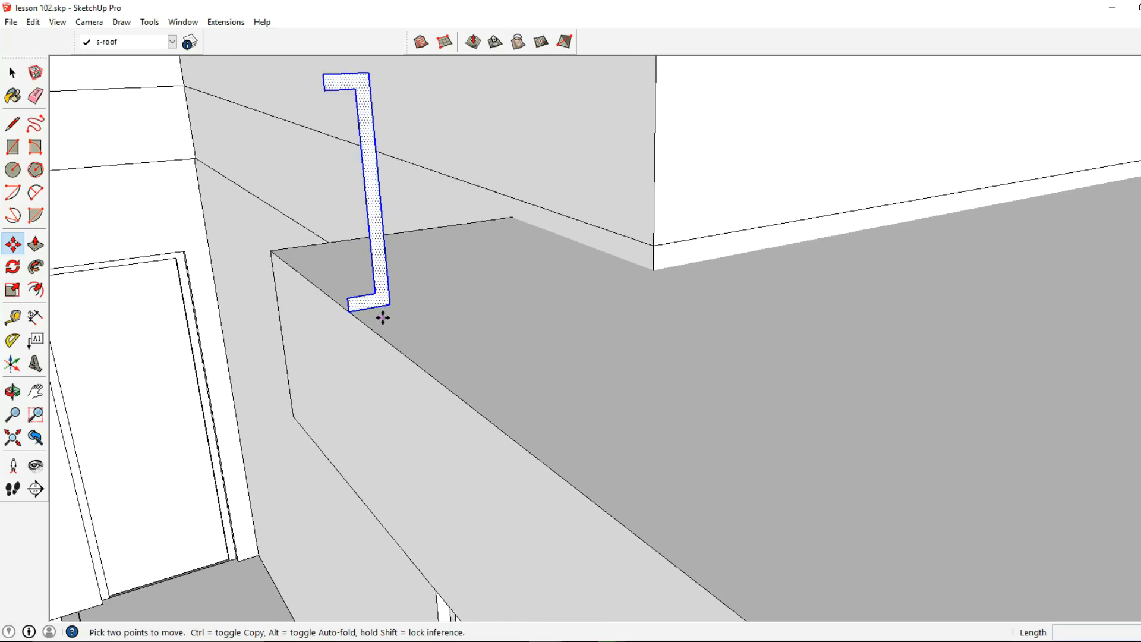
click(386, 306)
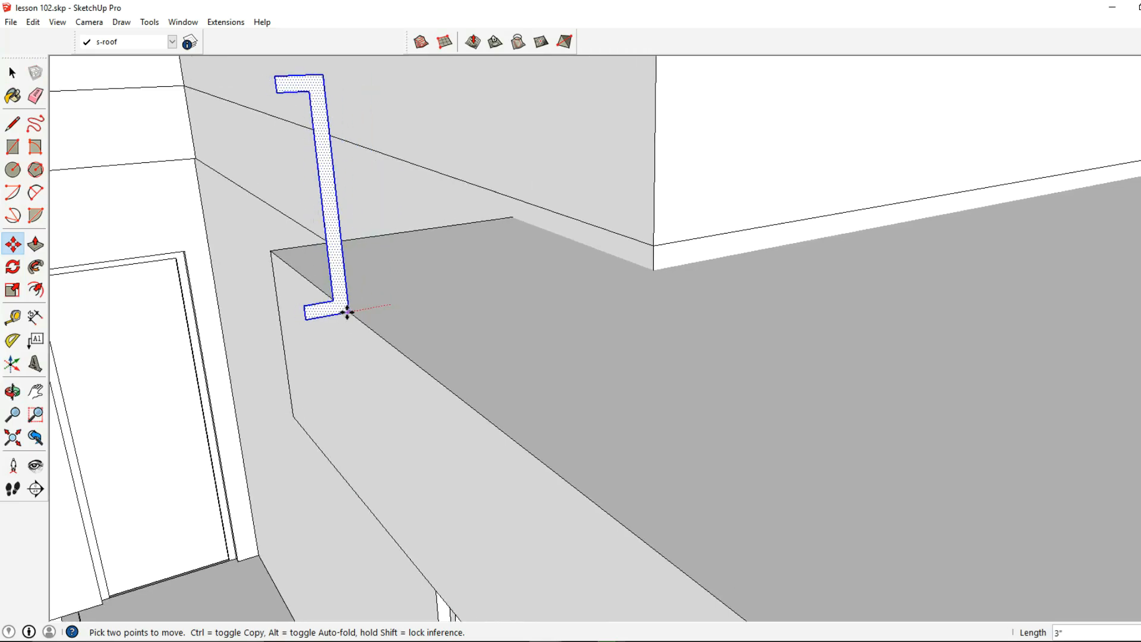
scroll(348, 312, down, 2)
mouse_move(341, 311)
middle_down()
mouse_move(351, 327)
mouse_move(341, 303)
middle_up()
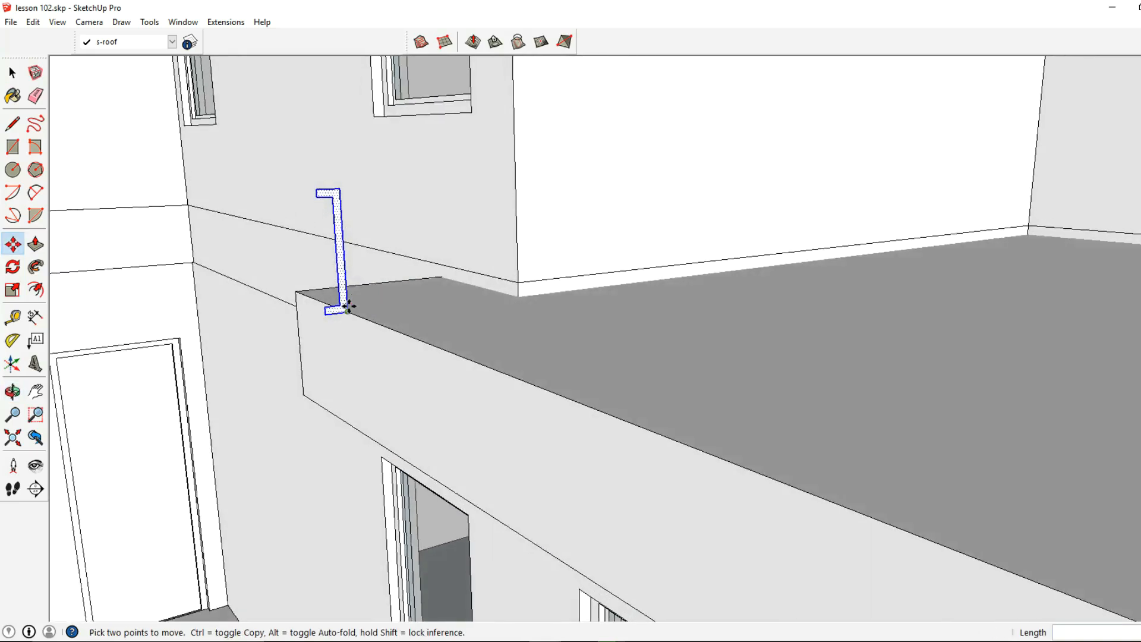
scroll(341, 303, up, 2)
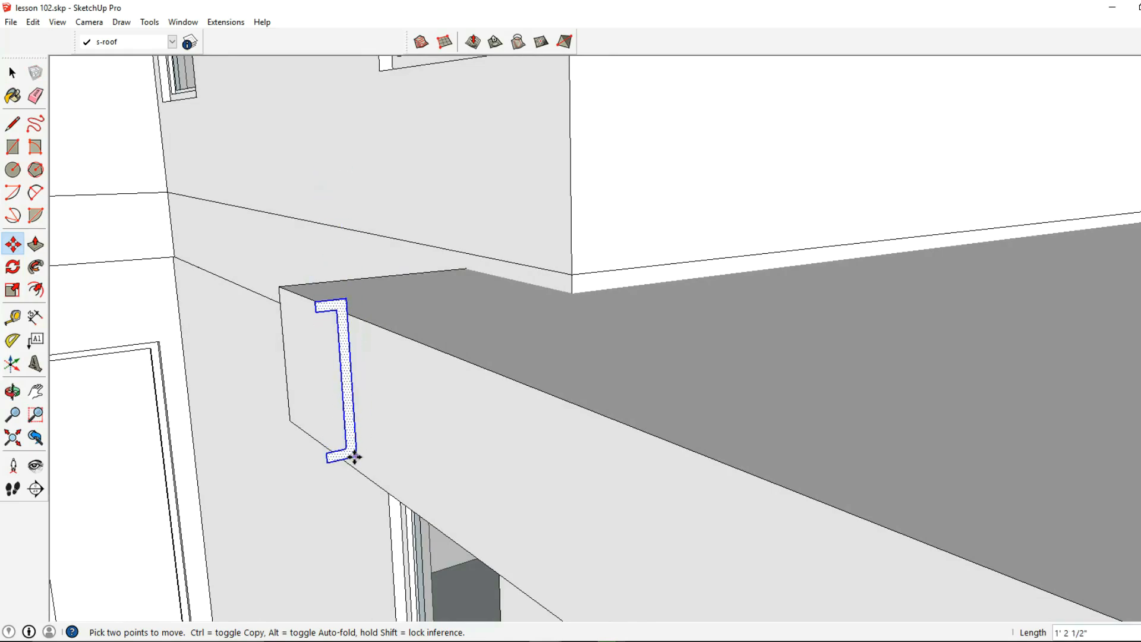
click(355, 471)
scroll(386, 371, down, 2)
- Cut the profile face with its boundary edges and paste it in place inside the entrance roof slab's group
click(12, 74)
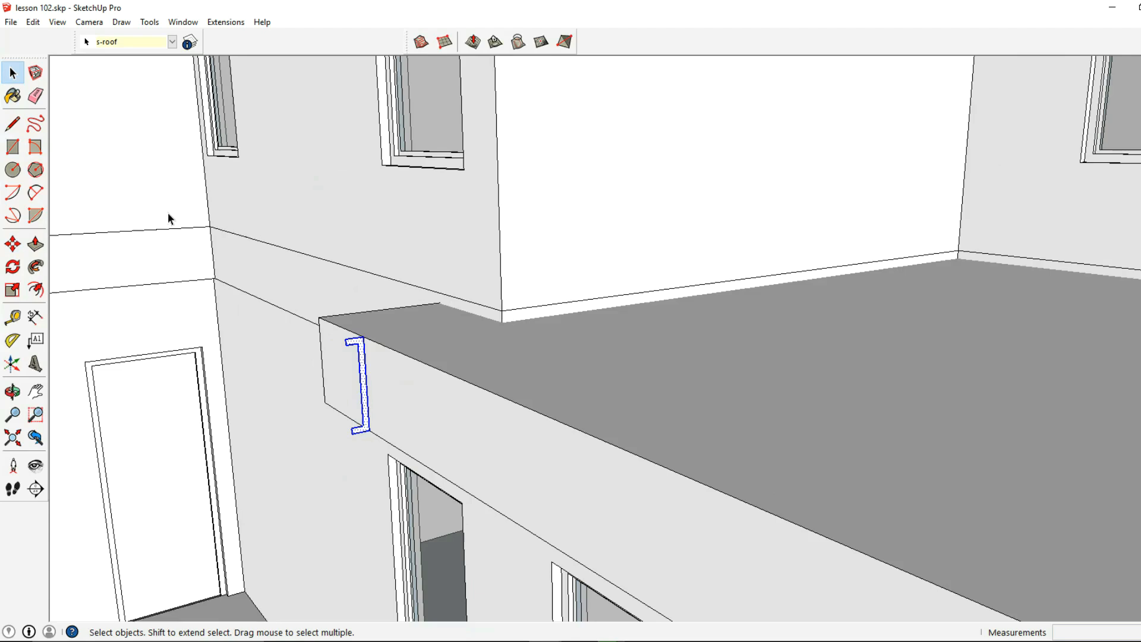
click(404, 419)
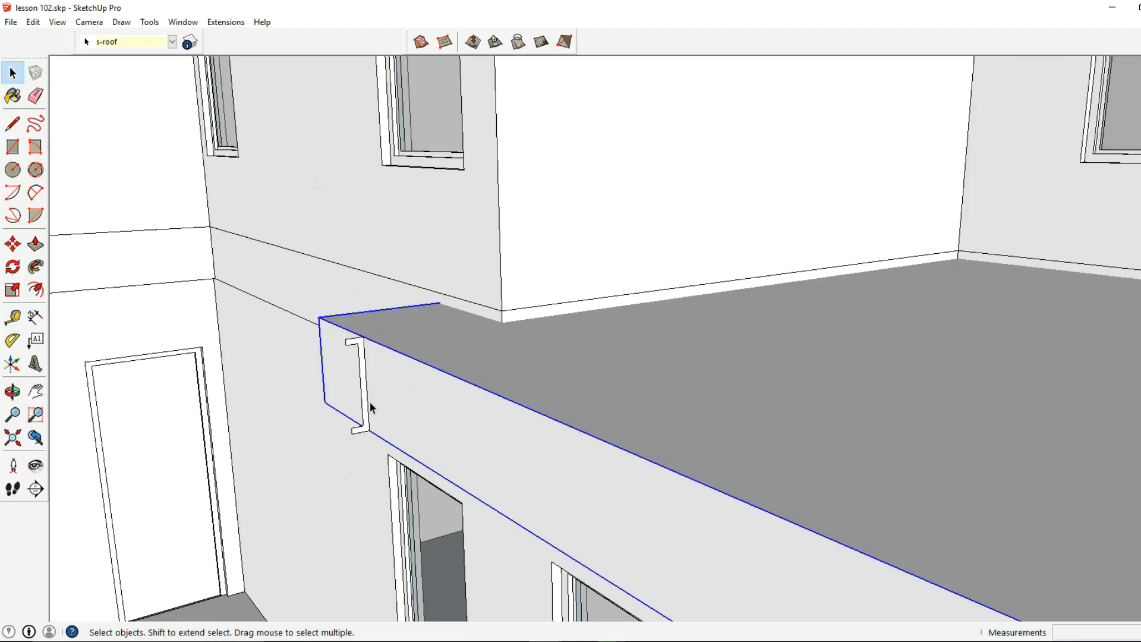
scroll(379, 382, up, 1)
click(353, 340)
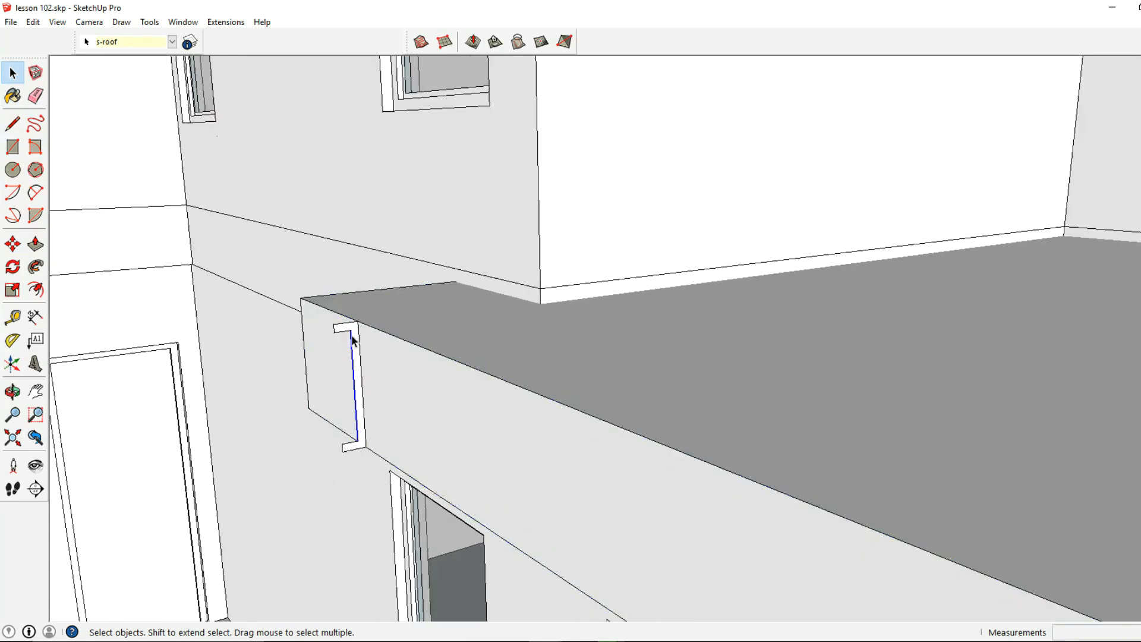
double_click(357, 338)
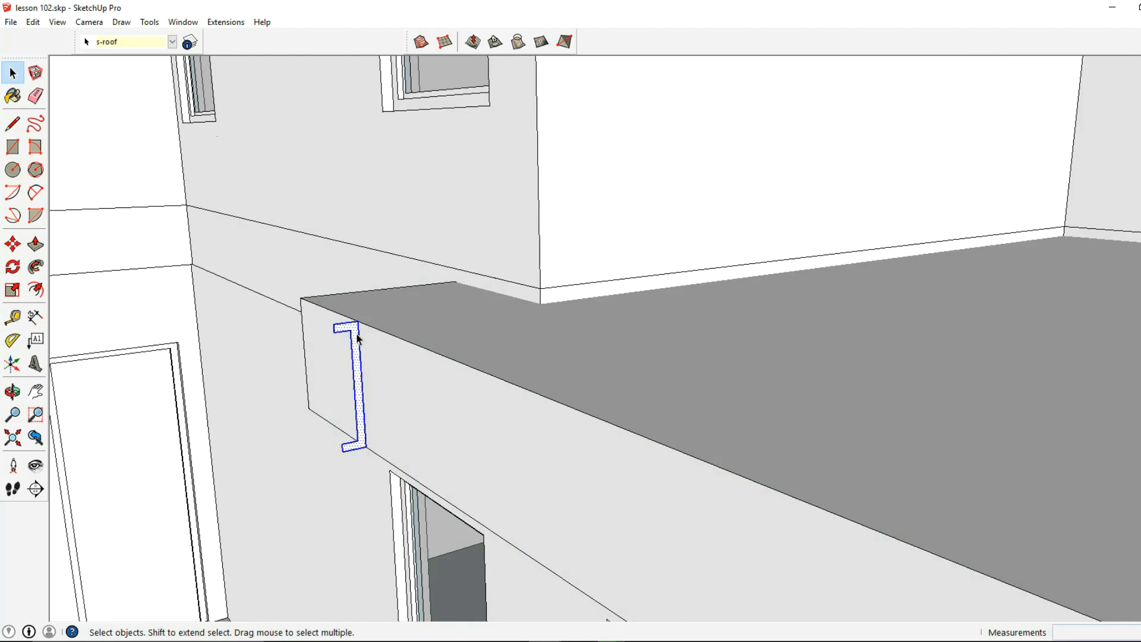
click(33, 22)
click(67, 70)
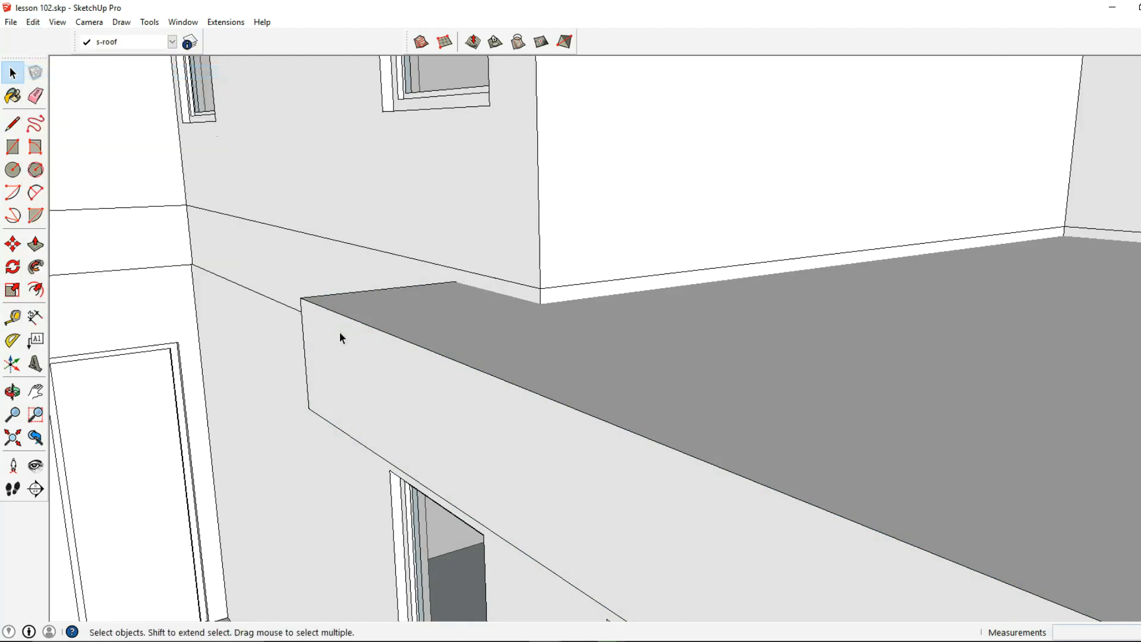
double_click(340, 338)
click(340, 336)
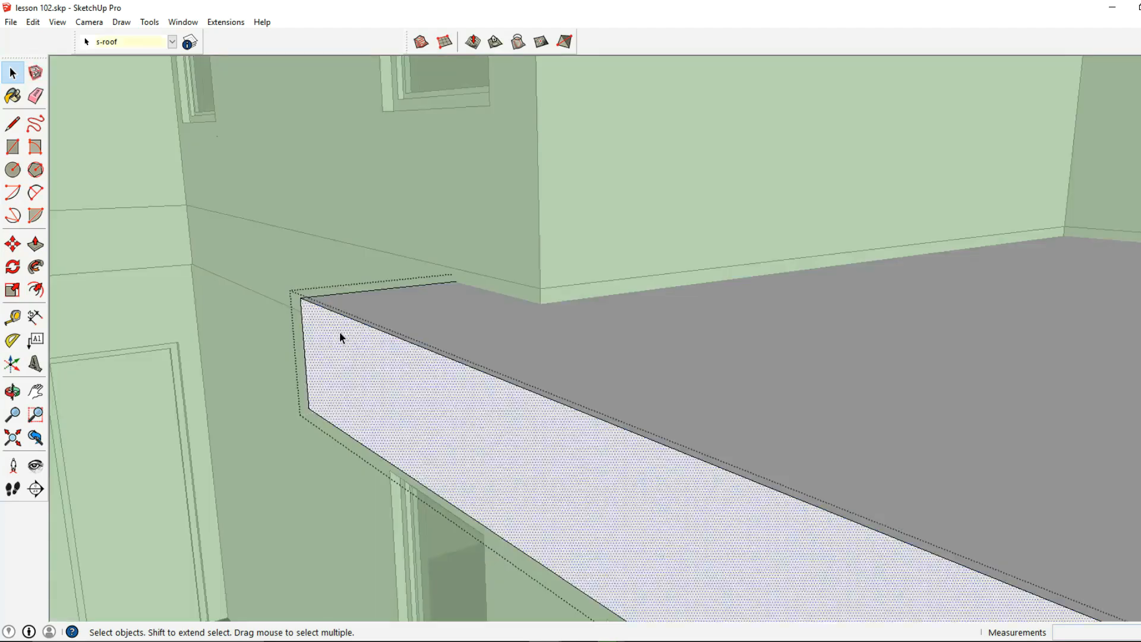
click(33, 22)
click(79, 115)
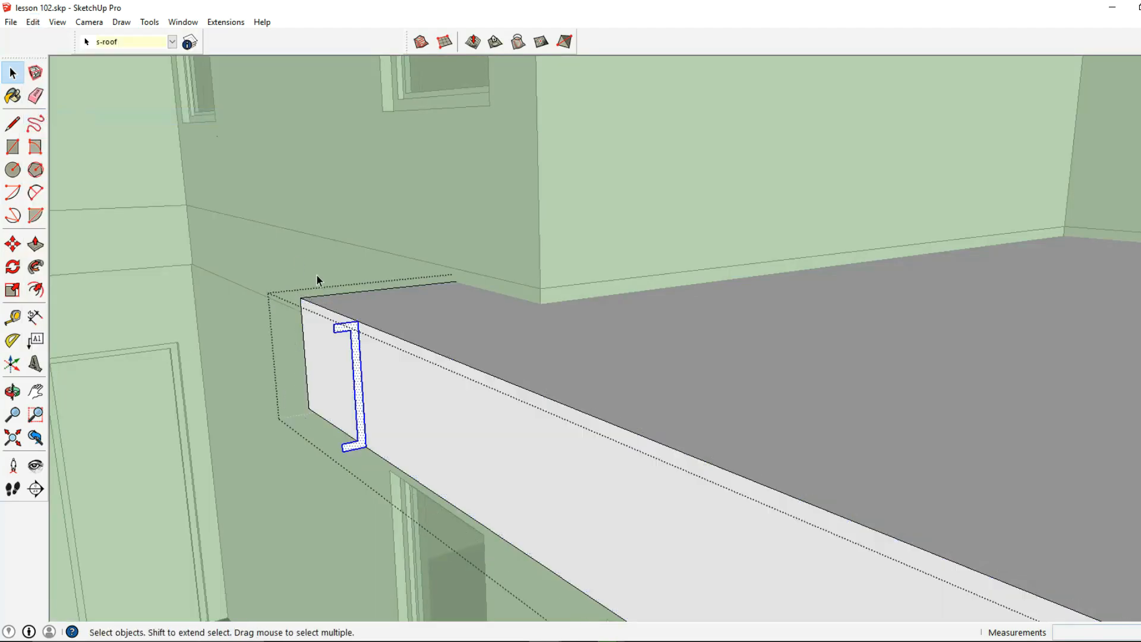
- Sweep the profile with Follow Me along the short stretch of fascia and around the near corner to the house wall
scroll(324, 278, down, 5)
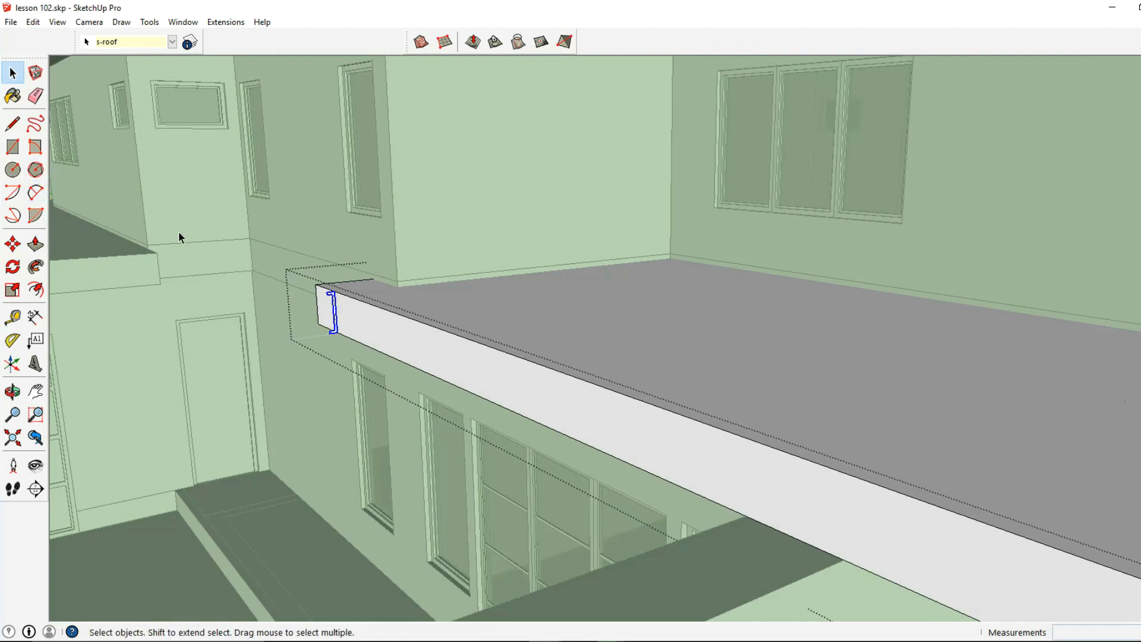
middle_drag(178, 232, 283, 269)
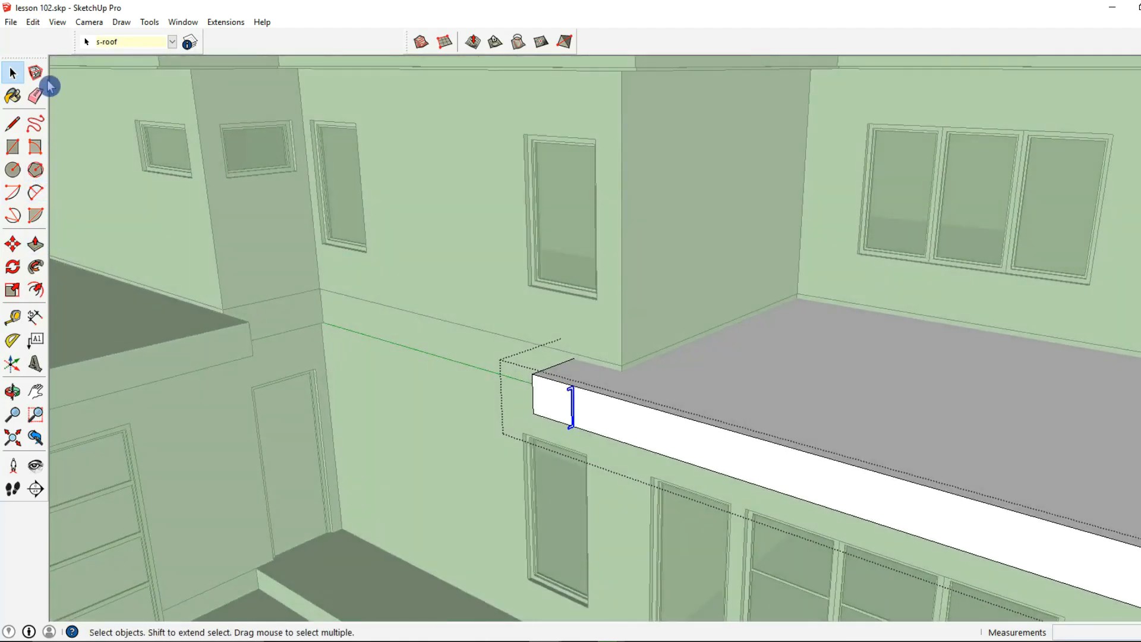
middle_drag(561, 350, 107, 41)
click(149, 22)
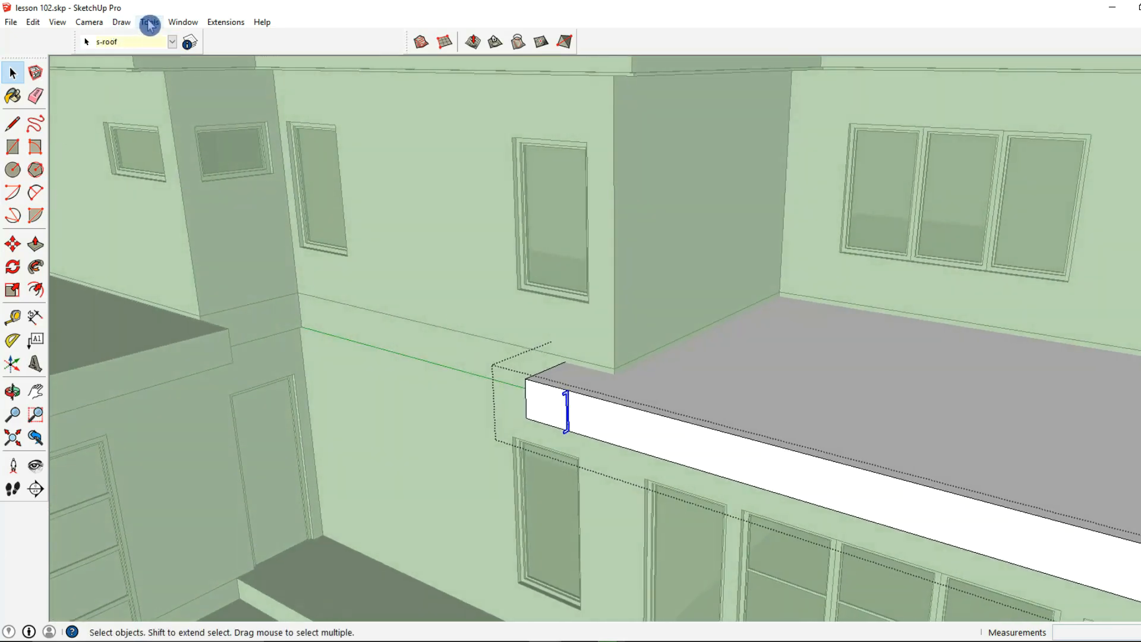
click(189, 135)
middle_drag(306, 242, 570, 433)
scroll(568, 433, up, 3)
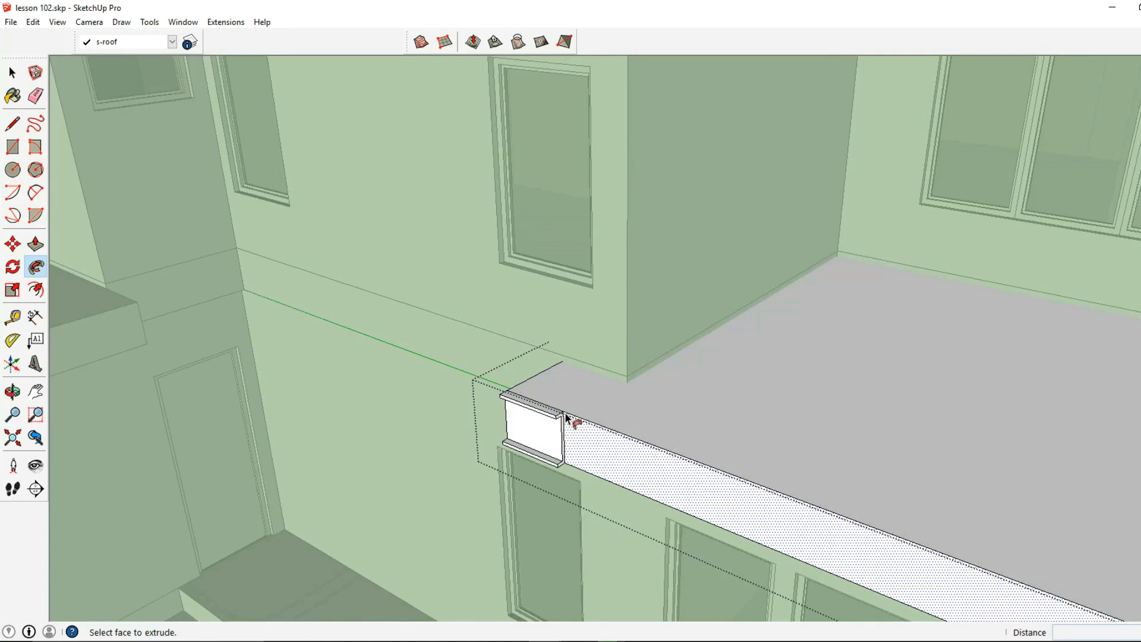
click(565, 419)
click(561, 416)
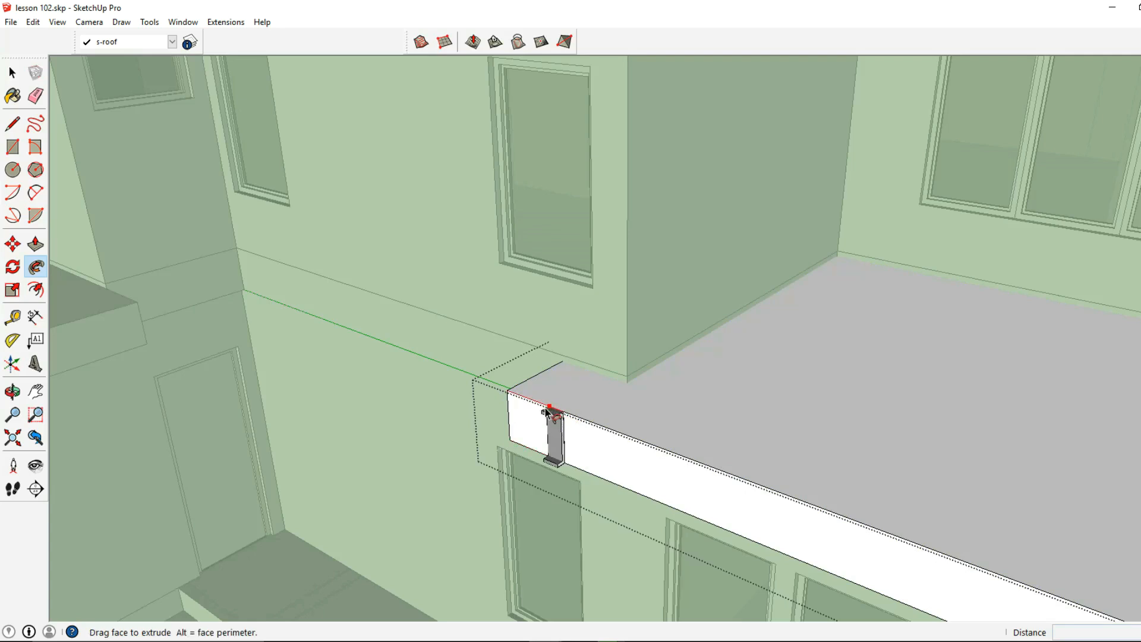
click(562, 365)
- Sweep the remaining profile face along the slab's long fascia and around the street-side corner to the tall wall
middle_drag(574, 383, 460, 369)
click(462, 366)
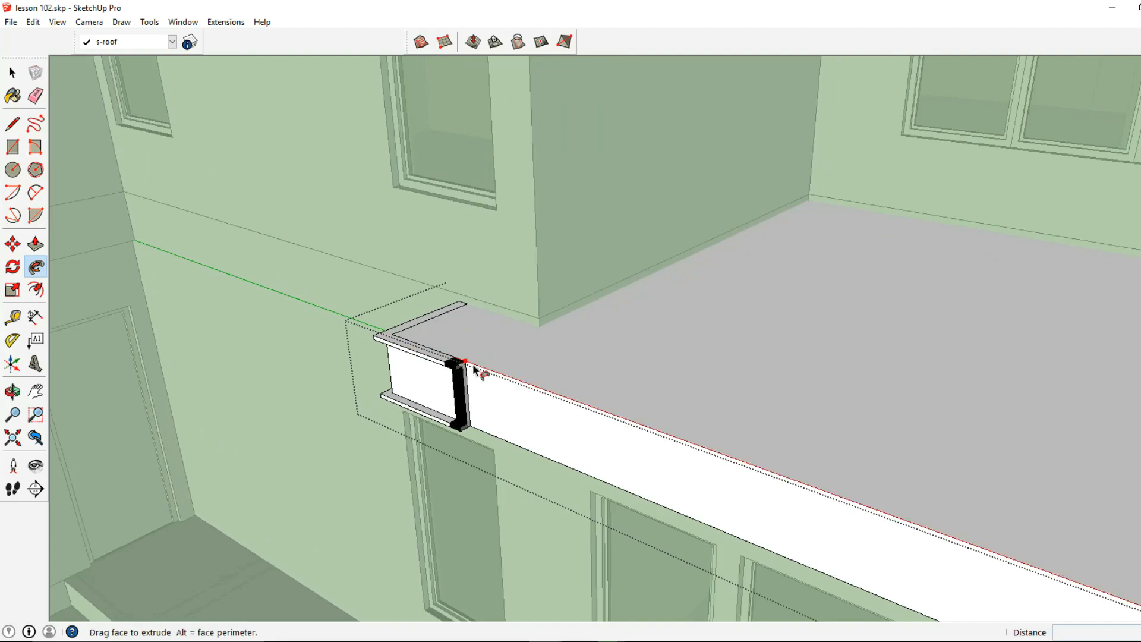
scroll(690, 461, down, 2)
shift+middle_drag(691, 463, 277, 300)
scroll(277, 301, down, 2)
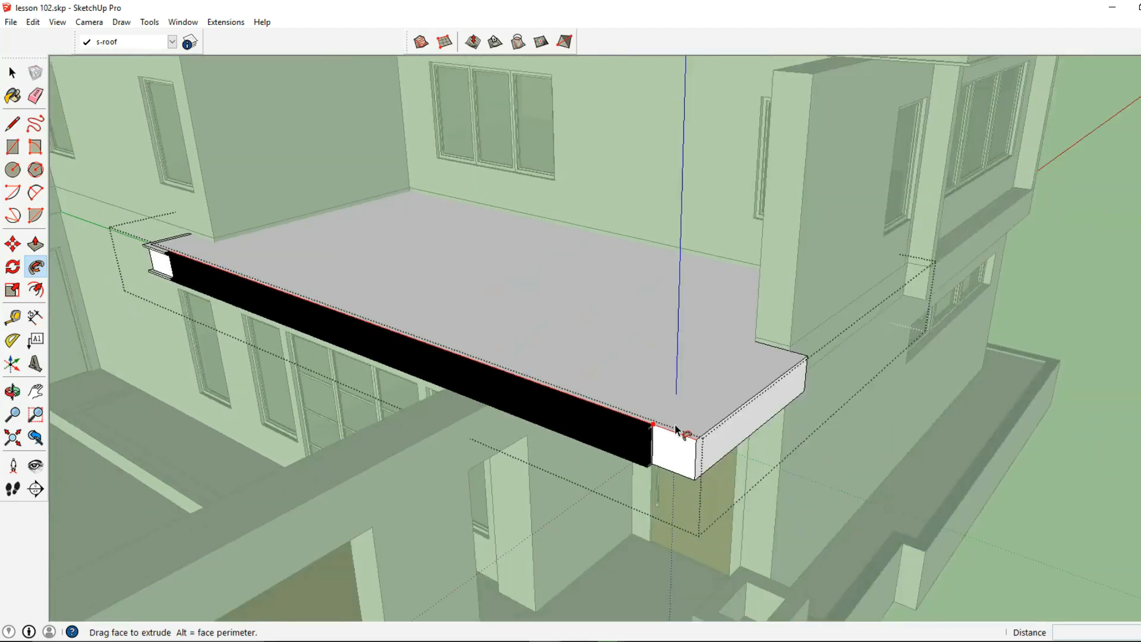
middle_drag(782, 392, 657, 443)
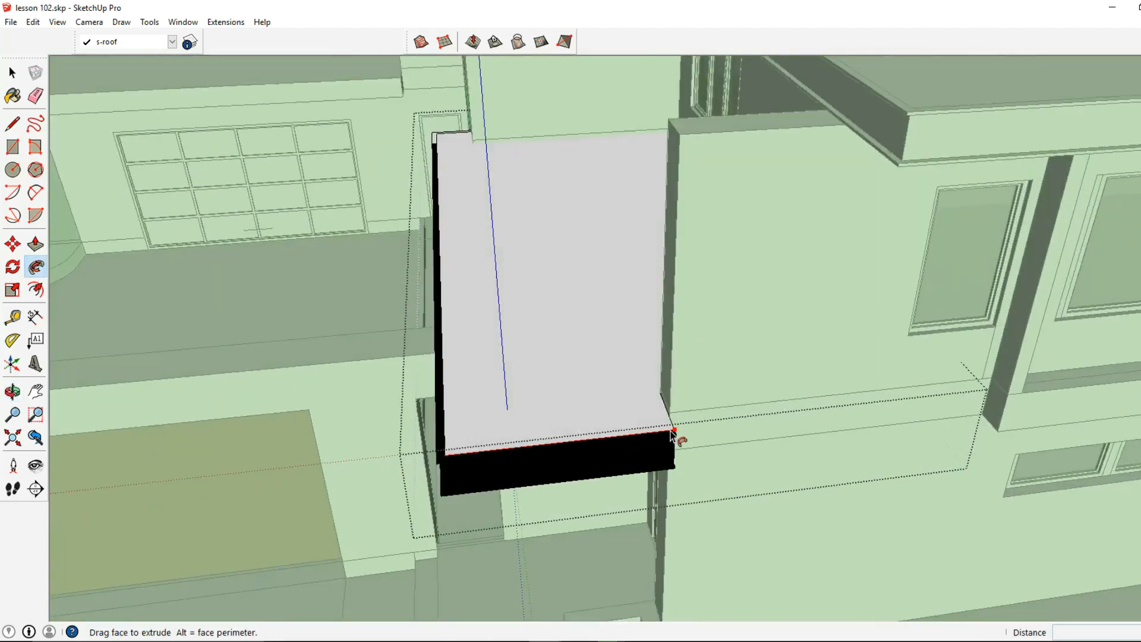
click(674, 419)
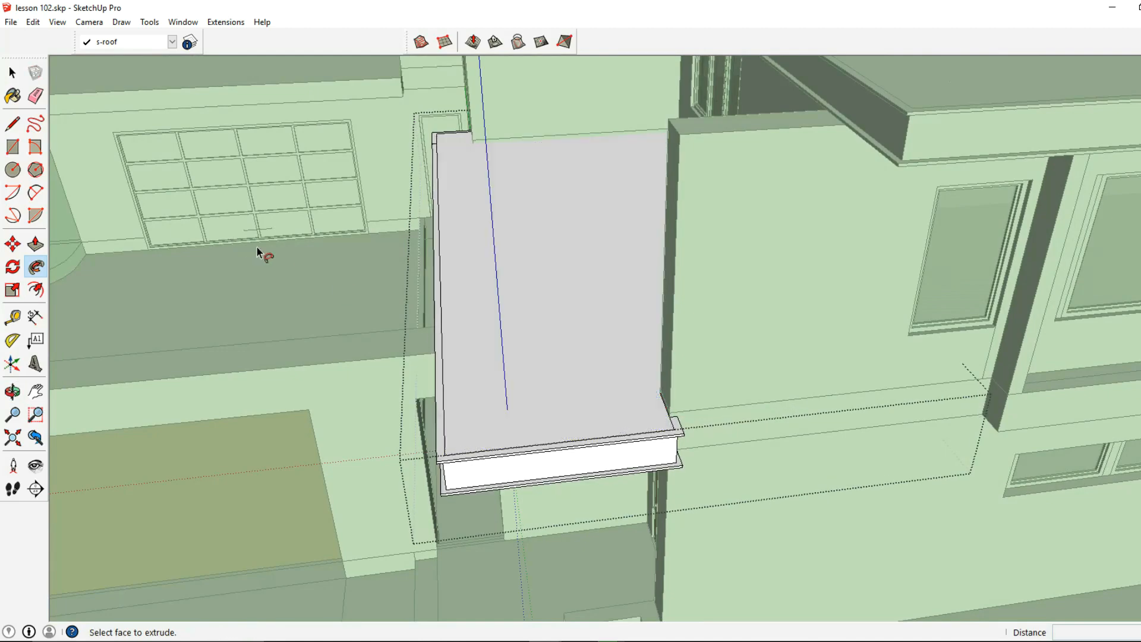
- Select the seam line between the two trim sweeps on the entrance slab and inspect the trim from the garage and street sides
middle_drag(237, 247, 433, 229)
click(12, 73)
middle_drag(381, 256, 813, 305)
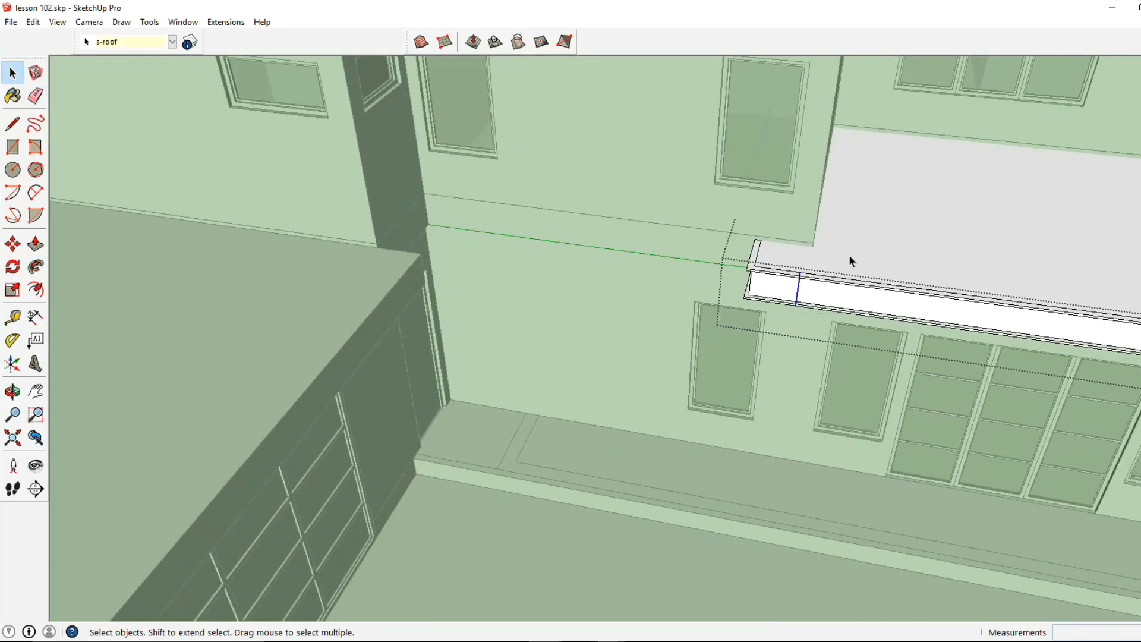
scroll(842, 258, down, 3)
middle_drag(838, 260, 378, 226)
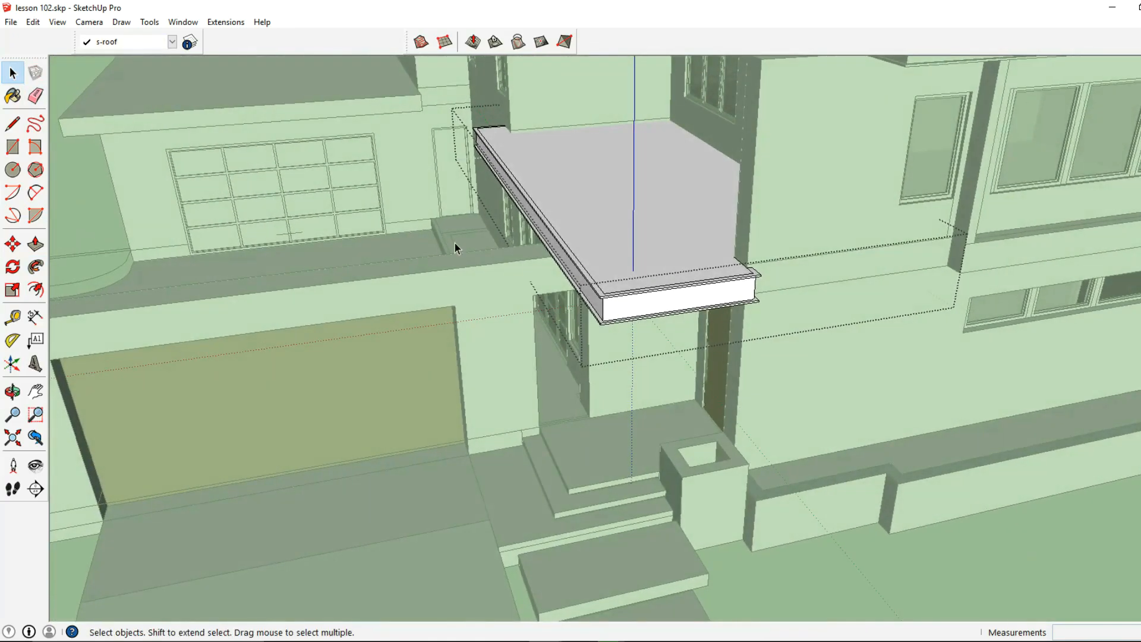
- Paste the C-shaped trim profile onto the side fascia of the L-shaped lower roof slab, inside the slab's group
click(536, 262)
middle_drag(501, 258, 531, 216)
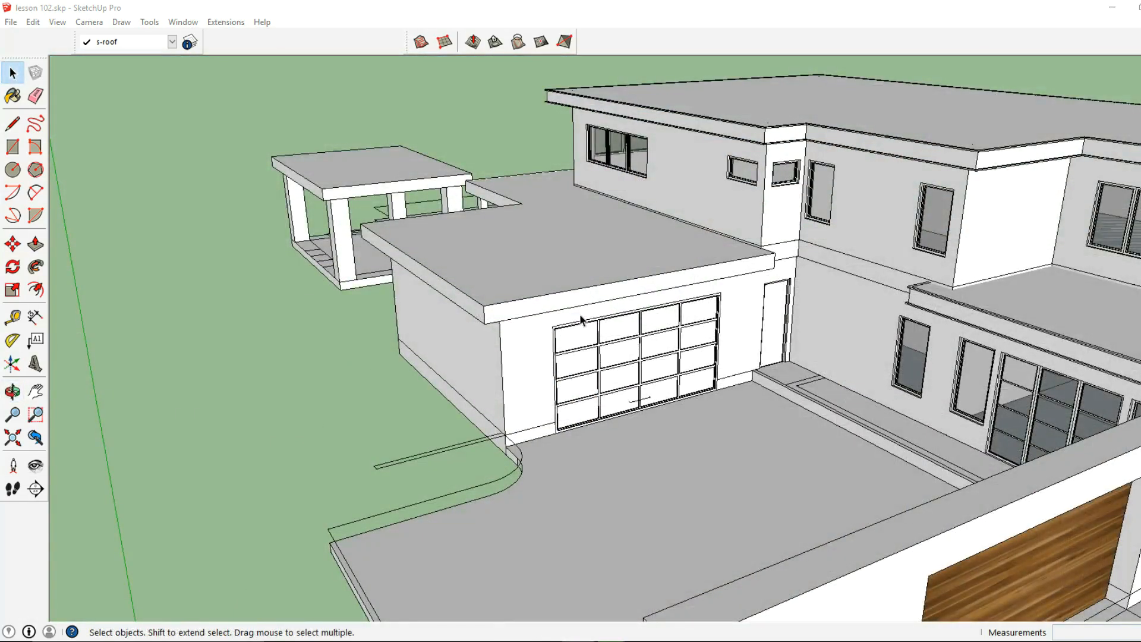
scroll(376, 227, up, 3)
scroll(512, 302, up, 3)
middle_drag(513, 302, 434, 259)
double_click(435, 260)
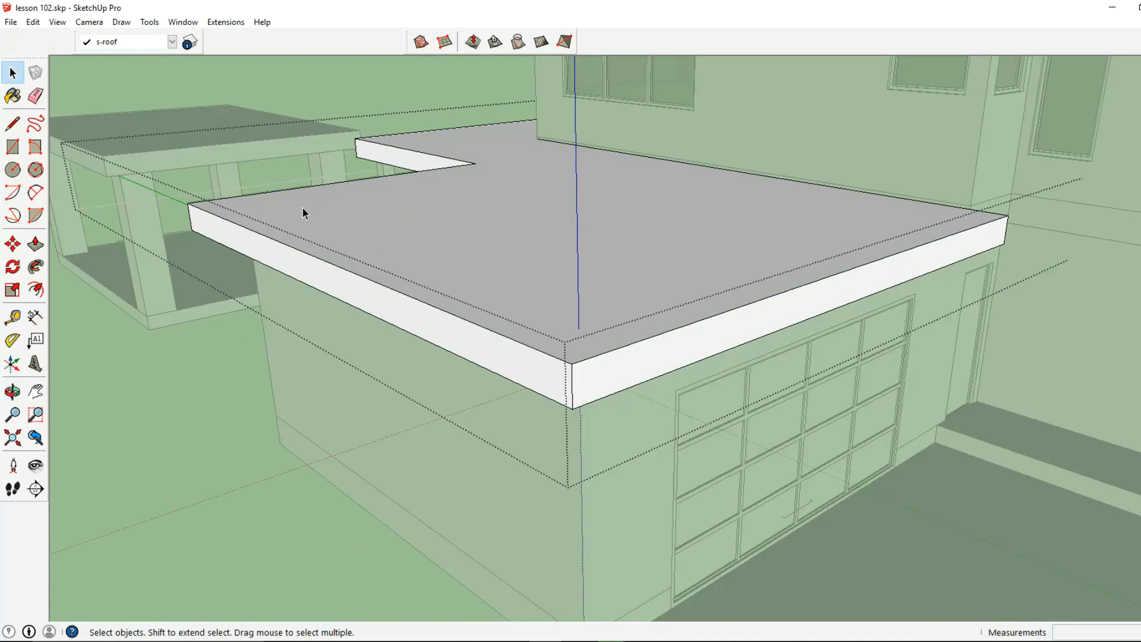
click(34, 22)
click(81, 99)
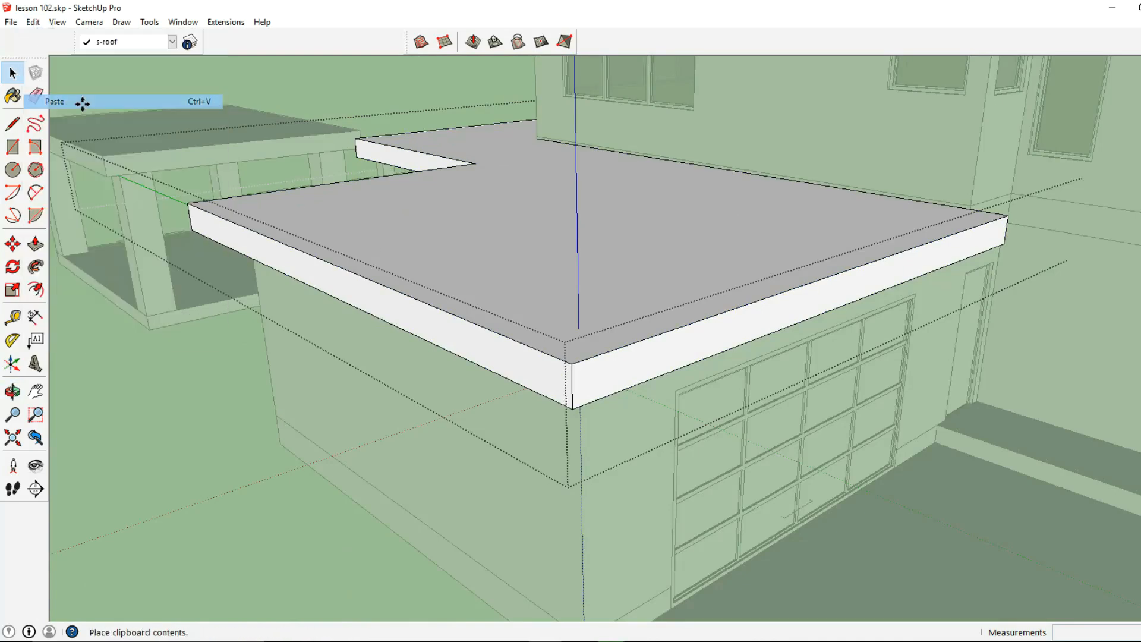
click(340, 294)
scroll(336, 285, up, 2)
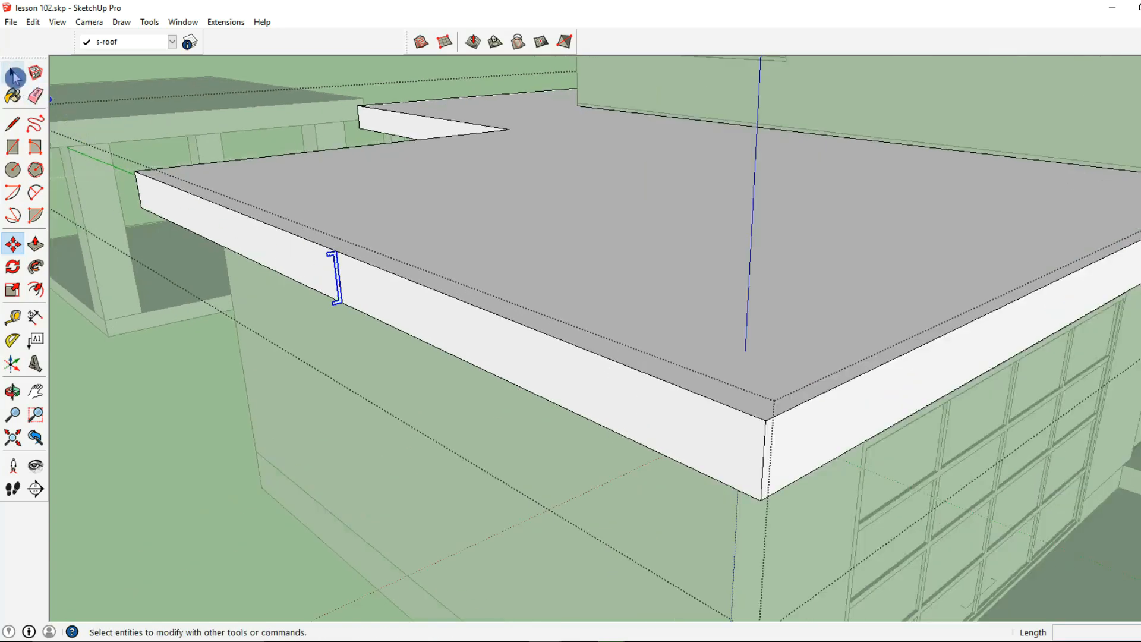
- Select the face of the pasted profile on the lower roof slab's side fascia
click(12, 73)
click(326, 265)
click(351, 270)
click(394, 258)
click(352, 286)
scroll(331, 255, up, 2)
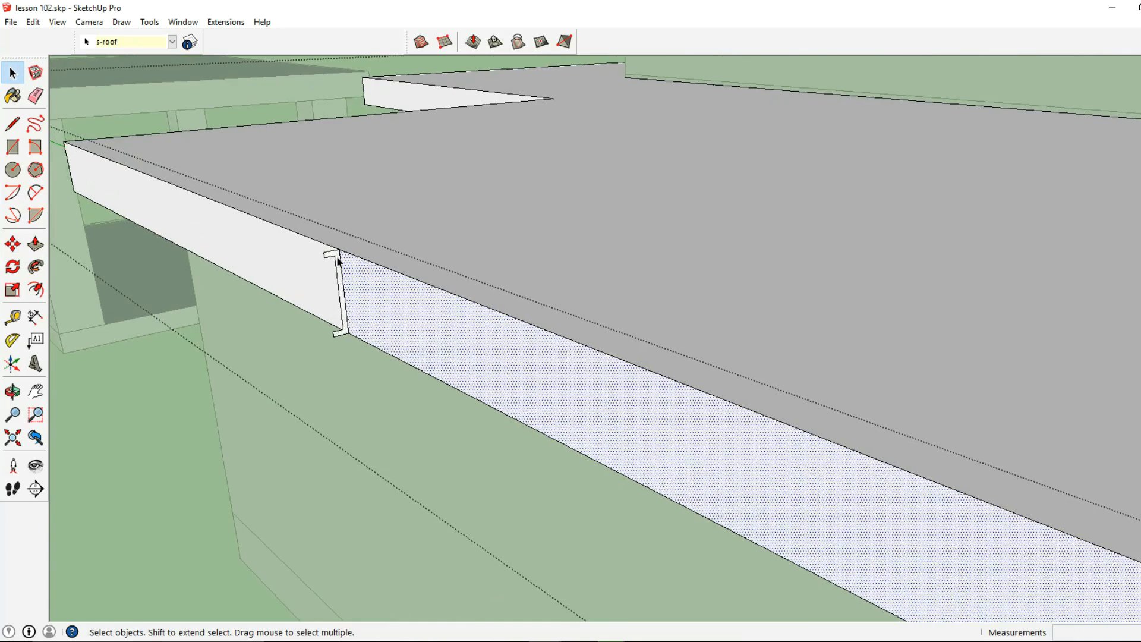
click(338, 259)
click(337, 251)
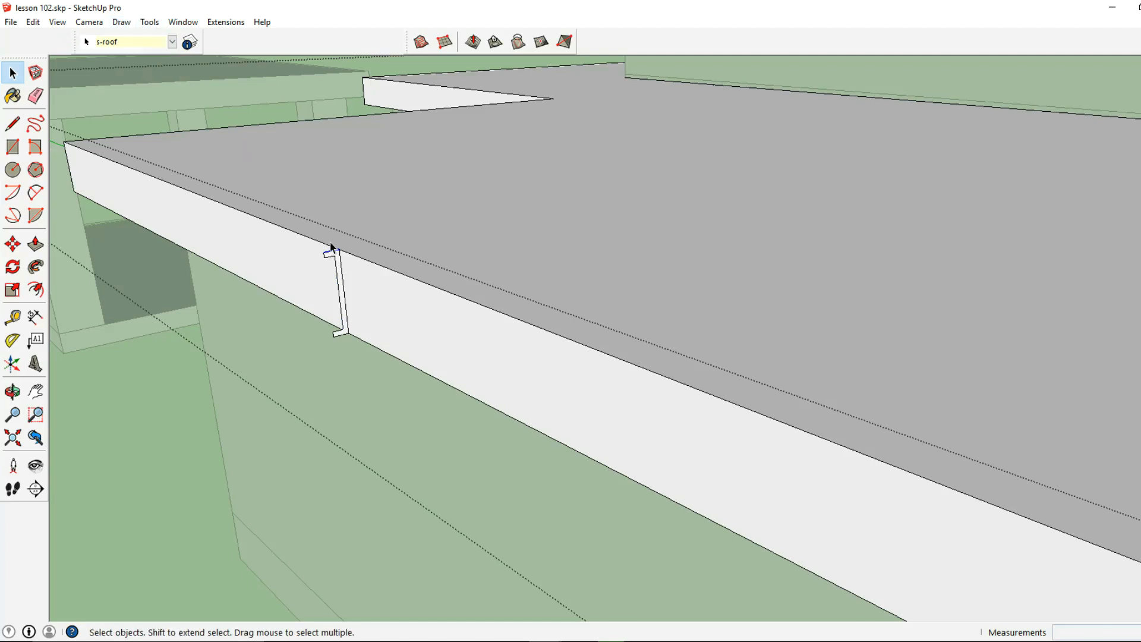
click(150, 22)
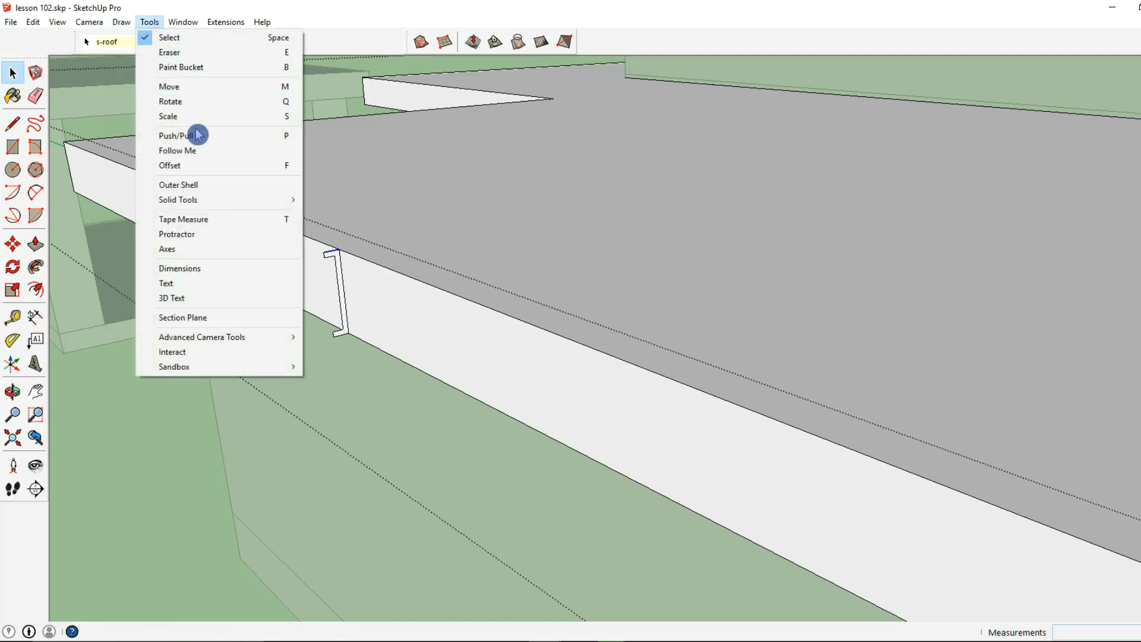
click(20, 76)
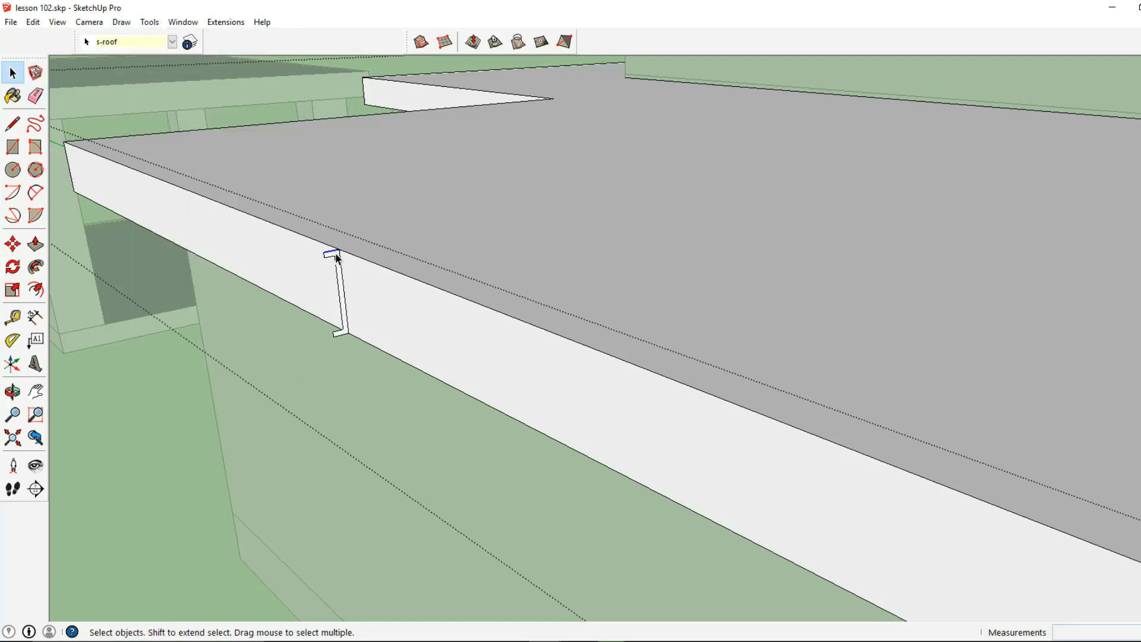
scroll(336, 253, up, 2)
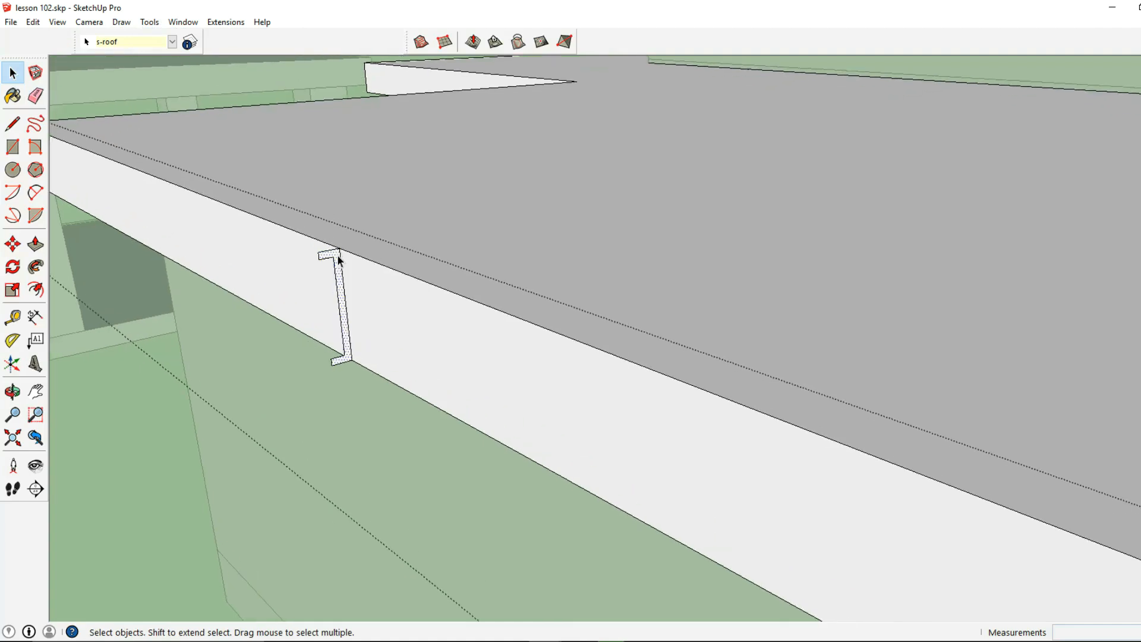
- Sweep the profile with Follow Me along the lower slab's fascia and around the driveway-side corner to the house wall
click(150, 22)
click(189, 151)
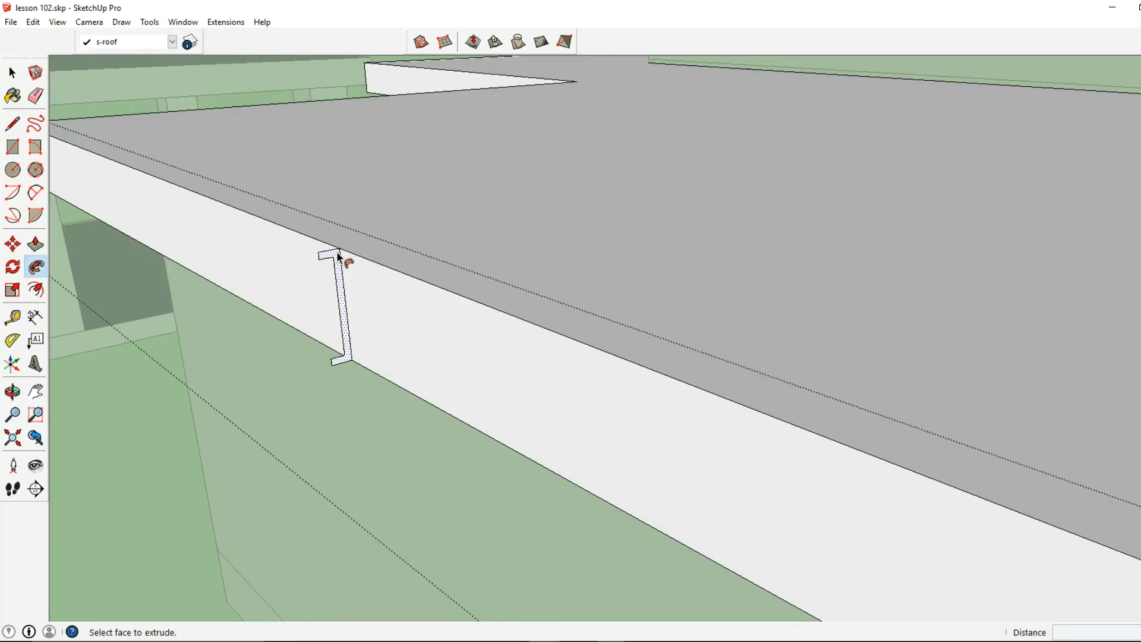
click(337, 253)
key(ctrl+z)
click(337, 252)
scroll(363, 260, down, 6)
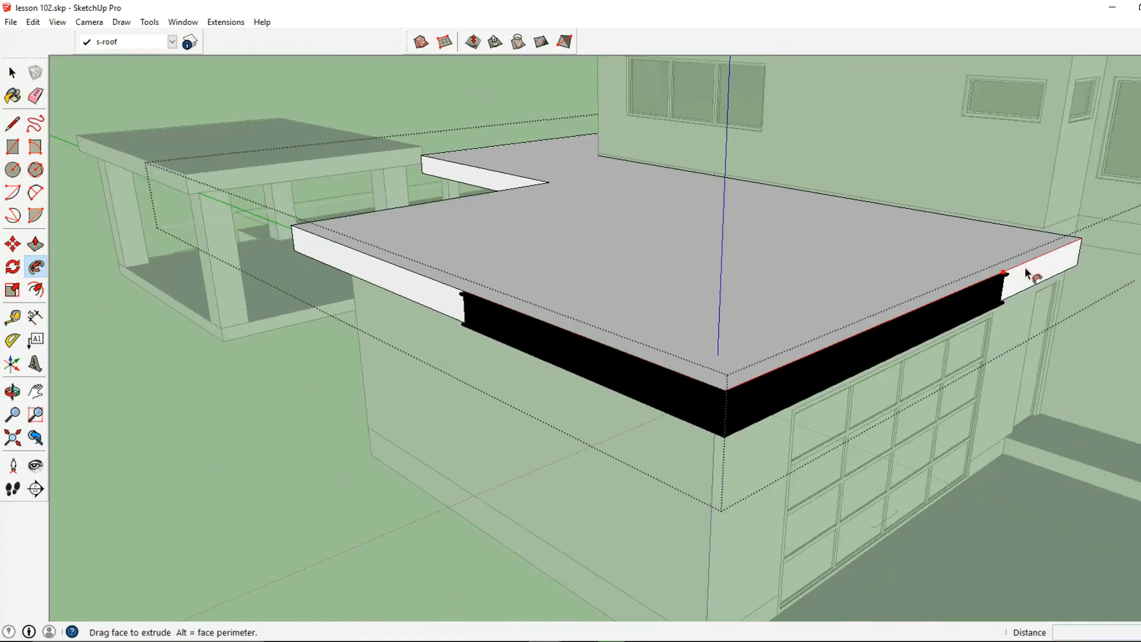
click(1045, 232)
- Sweep the remaining profile face the other way, around the rear and inner corners and along the poolside fascia to the slab's far end
middle_drag(386, 347, 1040, 285)
scroll(1075, 220, up, 5)
scroll(1065, 172, up, 1)
click(1067, 173)
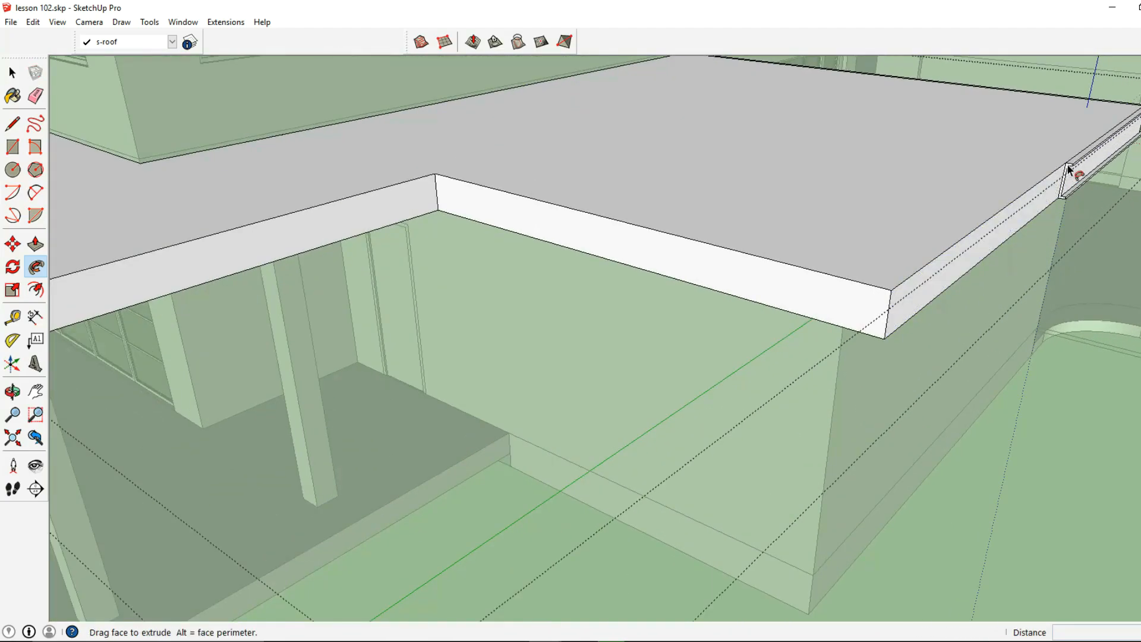
scroll(383, 221, down, 2)
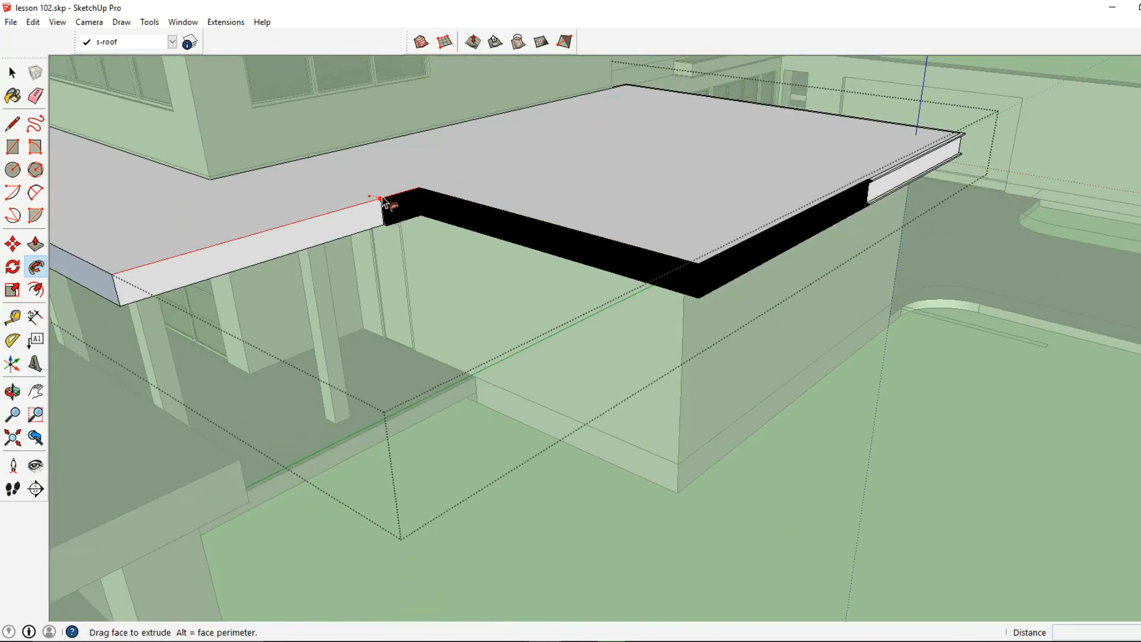
scroll(282, 228, down, 1)
shift+middle_drag(235, 245, 716, 257)
middle_drag(420, 242, 764, 269)
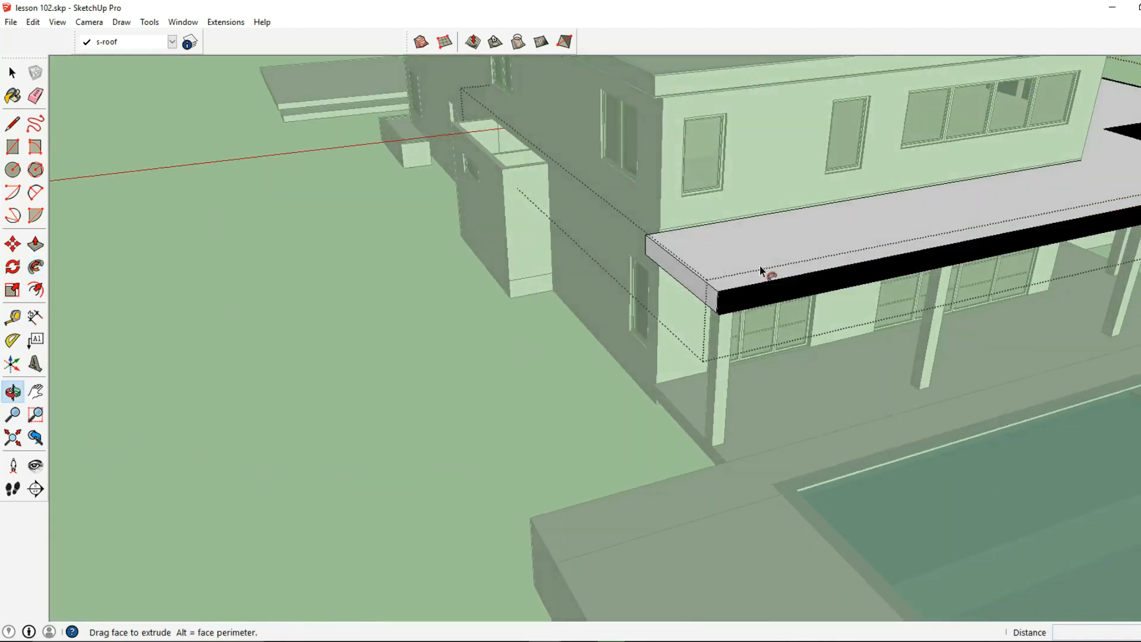
click(662, 235)
- Push the trim's end face back a short distance from the far poolside corner of the lower roof slab
key(space)
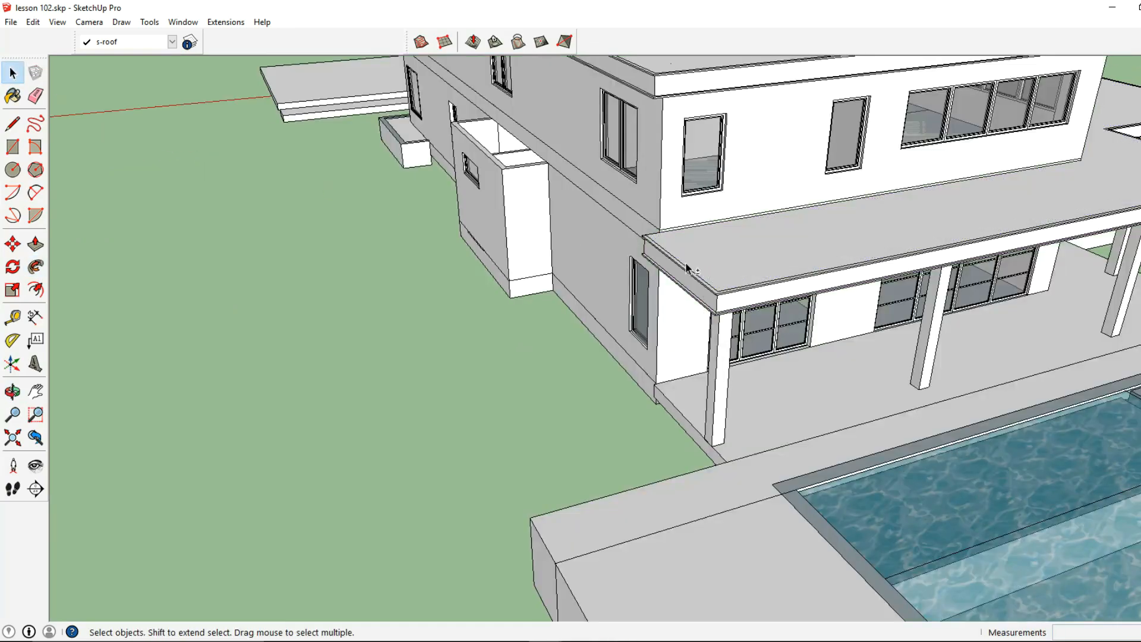
mouse_move(686, 262)
middle_down()
mouse_move(740, 221)
mouse_move(775, 262)
mouse_move(840, 161)
mouse_move(699, 259)
middle_up()
scroll(742, 241, up, 5)
key(space)
double_click(699, 257)
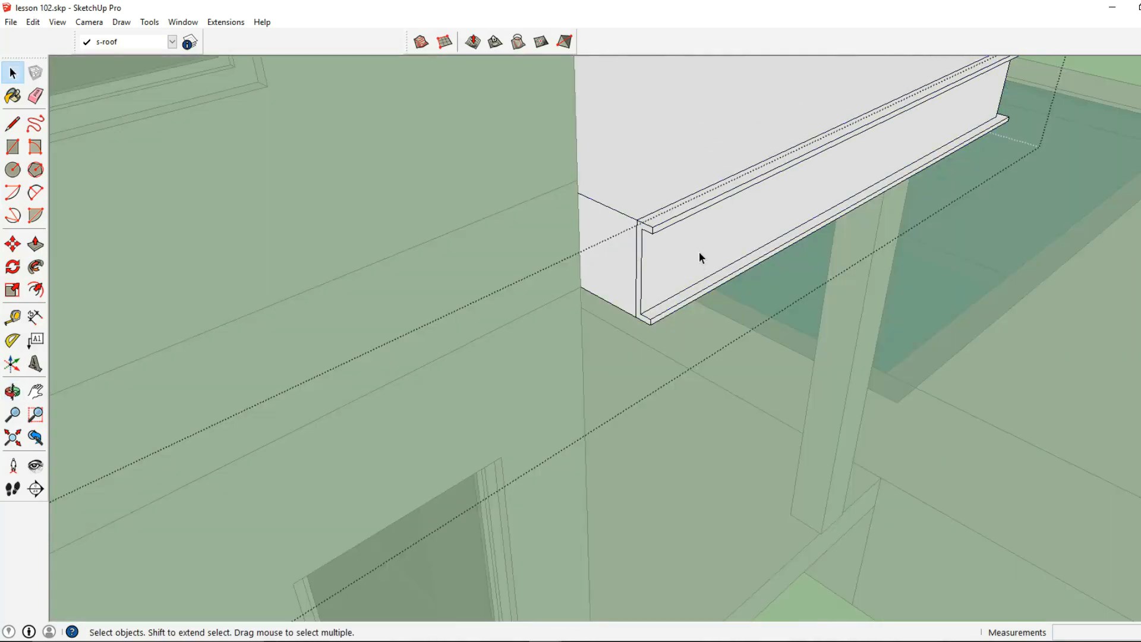
click(35, 243)
middle_drag(309, 261, 616, 285)
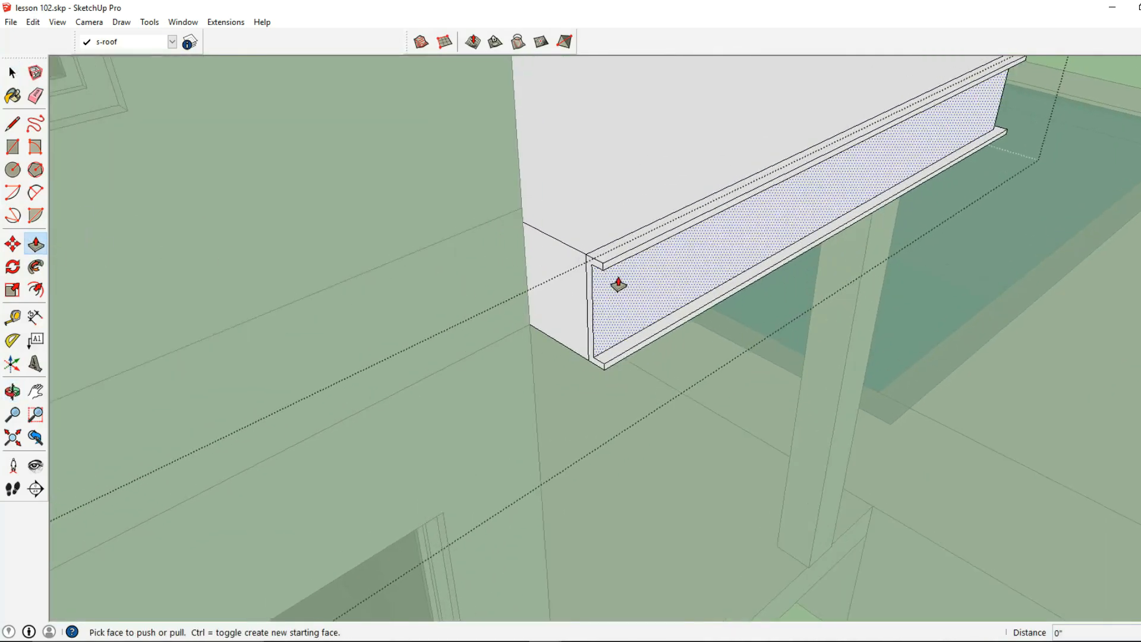
drag(592, 270, 679, 223)
- Sweep the shortened trim's end face with Follow Me around the far corner to the house wall
click(150, 22)
click(198, 145)
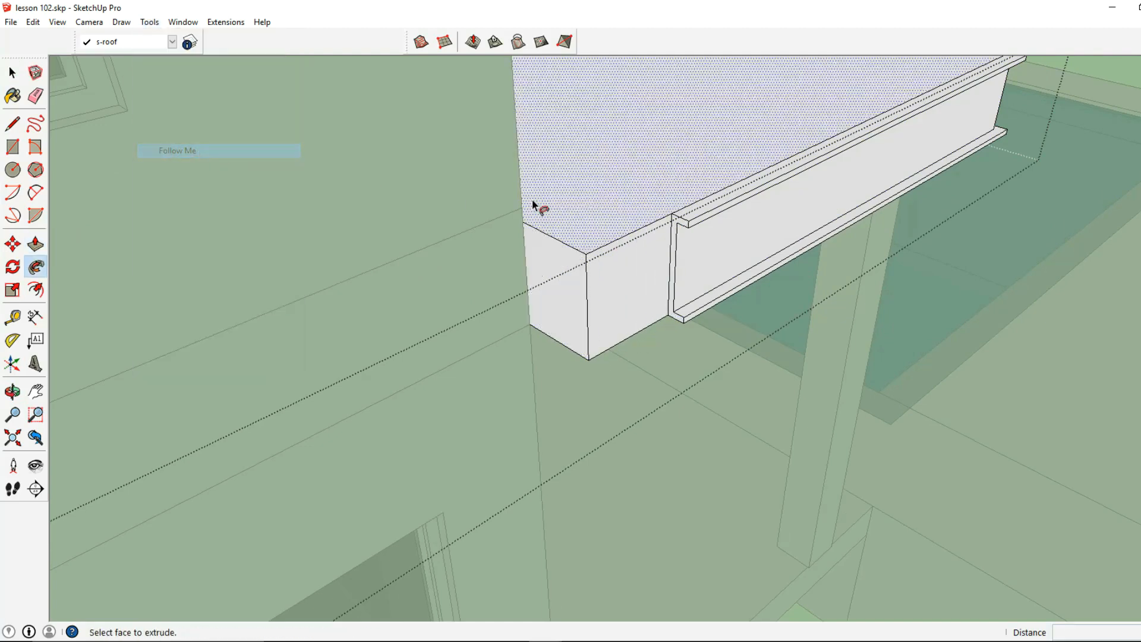
drag(683, 224, 533, 224)
click(13, 73)
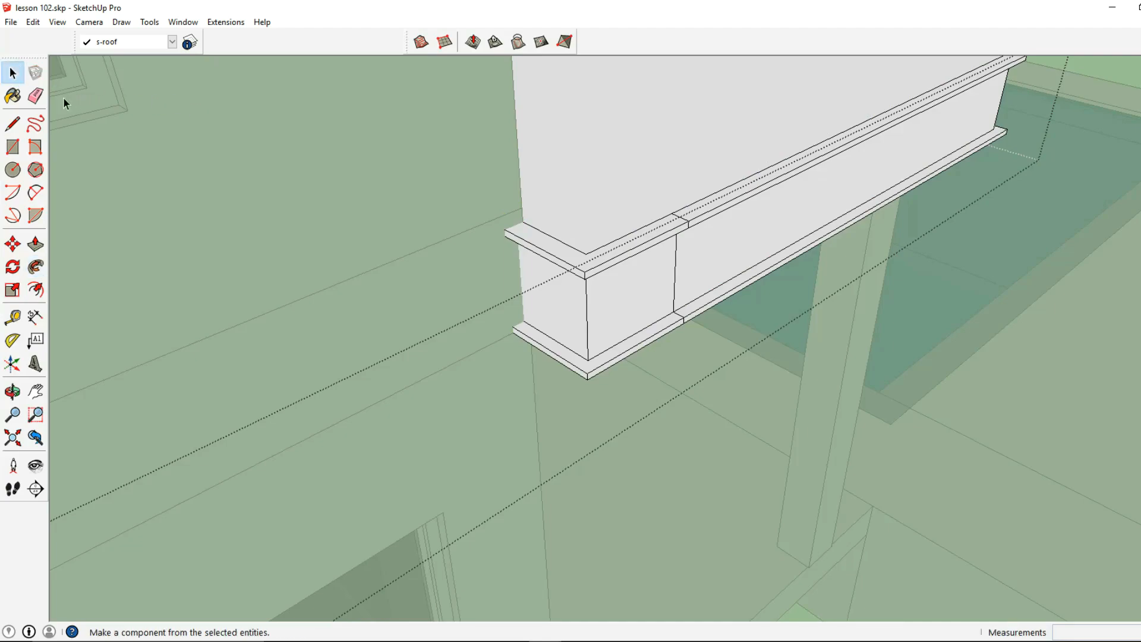
click(64, 104)
- Select the seam line between the two trim sweeps on the short end fascia of the lower roof slab
scroll(582, 258, down, 4)
middle_drag(582, 258, 380, 393)
middle_drag(560, 302, 792, 234)
scroll(512, 345, up, 4)
double_click(521, 320)
middle_drag(522, 319, 531, 342)
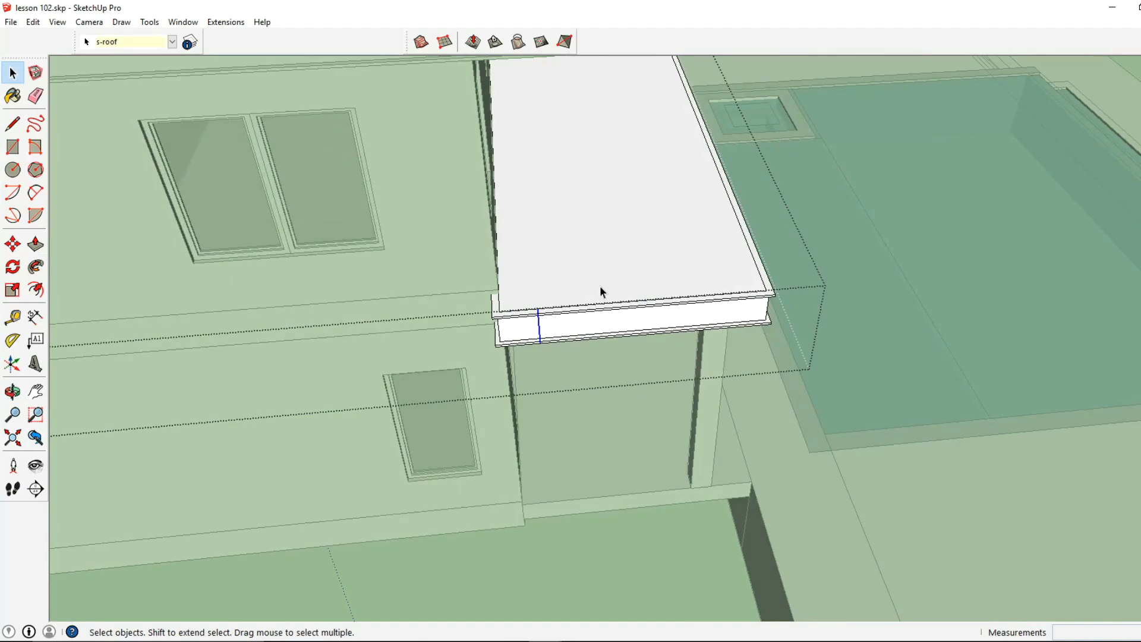
key(Escape)
- Paste the trim profile onto the outer fascia of the poolside pavilion's roof slab, inside the slab's group
middle_drag(670, 280, 543, 234)
scroll(785, 252, down, 3)
middle_drag(784, 252, 466, 360)
middle_drag(725, 351, 484, 288)
scroll(563, 302, up, 4)
middle_drag(563, 302, 448, 280)
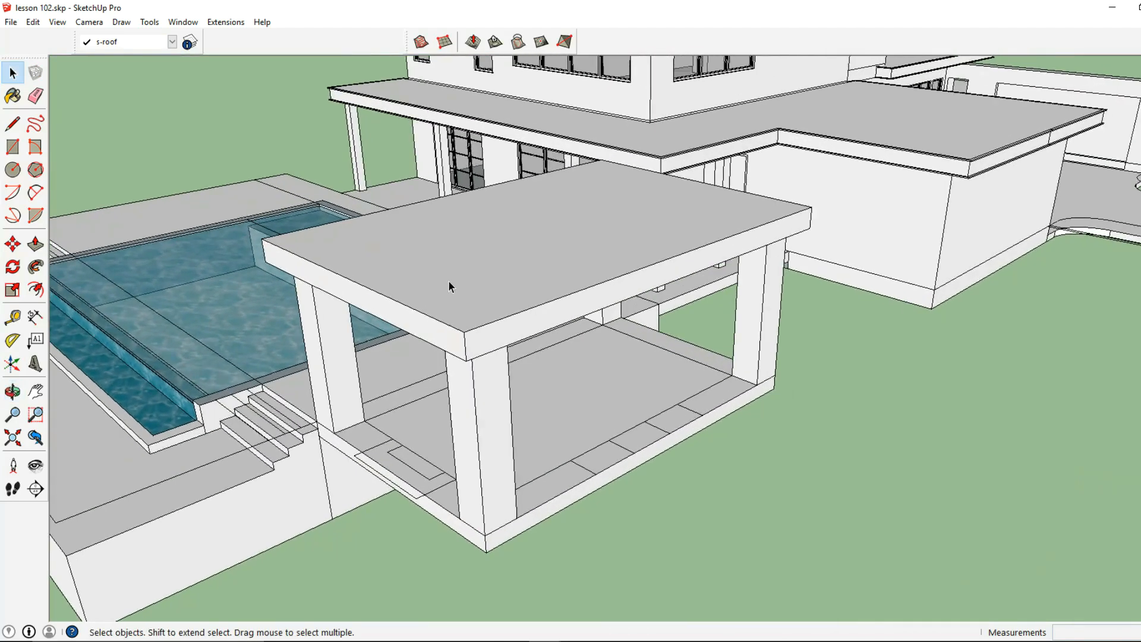
double_click(472, 296)
click(57, 25)
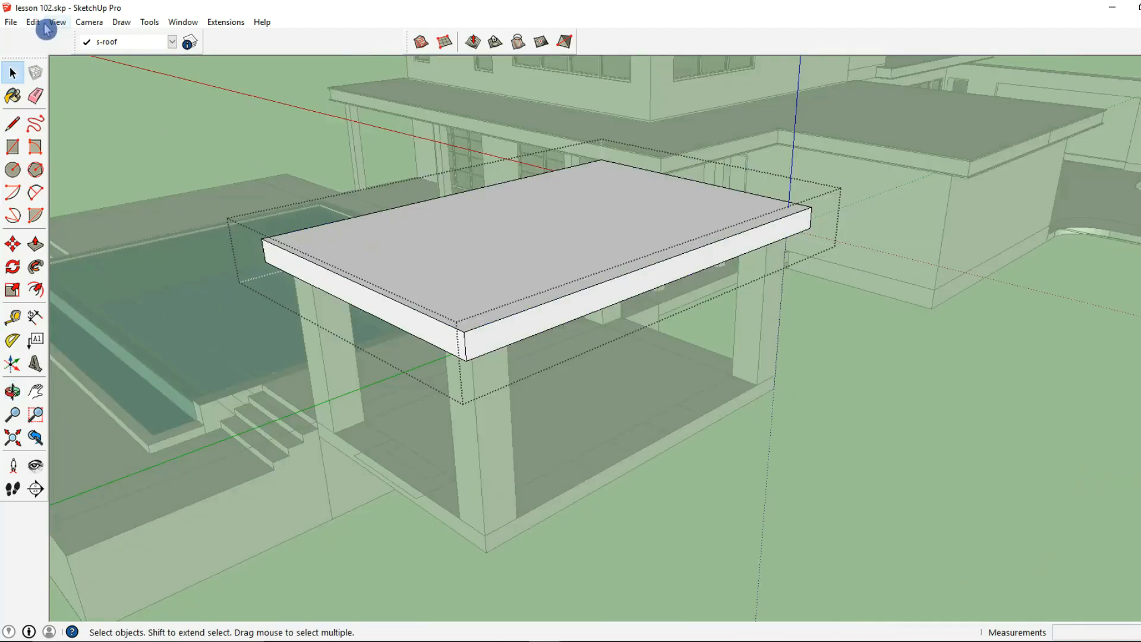
click(32, 22)
click(77, 102)
scroll(343, 289, up, 1)
scroll(343, 288, up, 2)
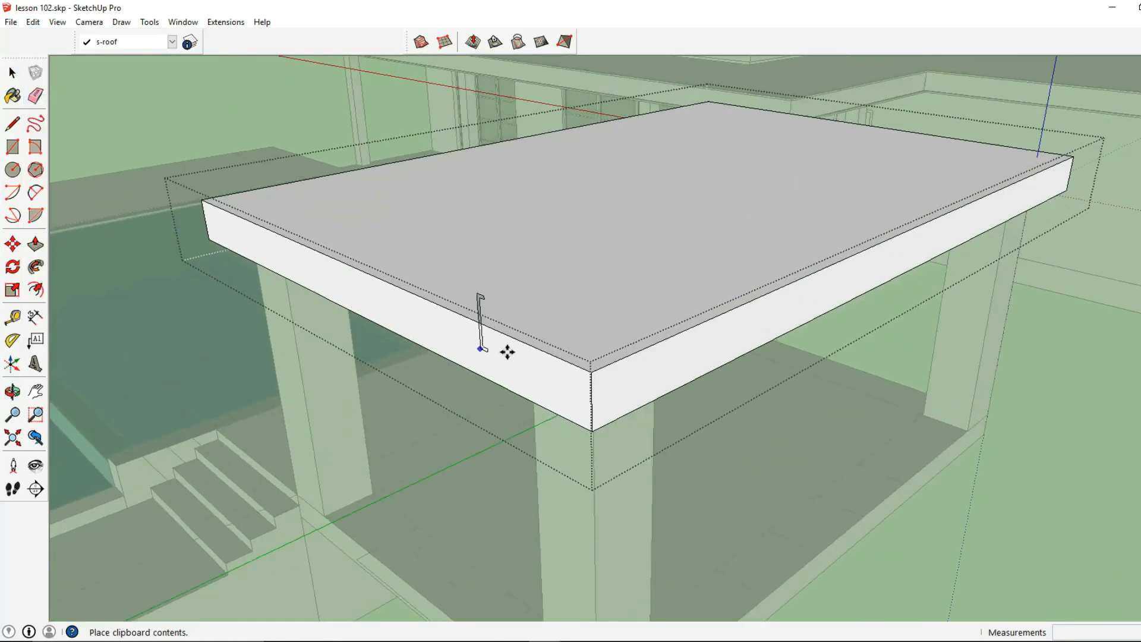
click(767, 347)
scroll(772, 347, down, 3)
- Select the top perimeter edges of the pavilion roof slab as the sweep path
click(13, 71)
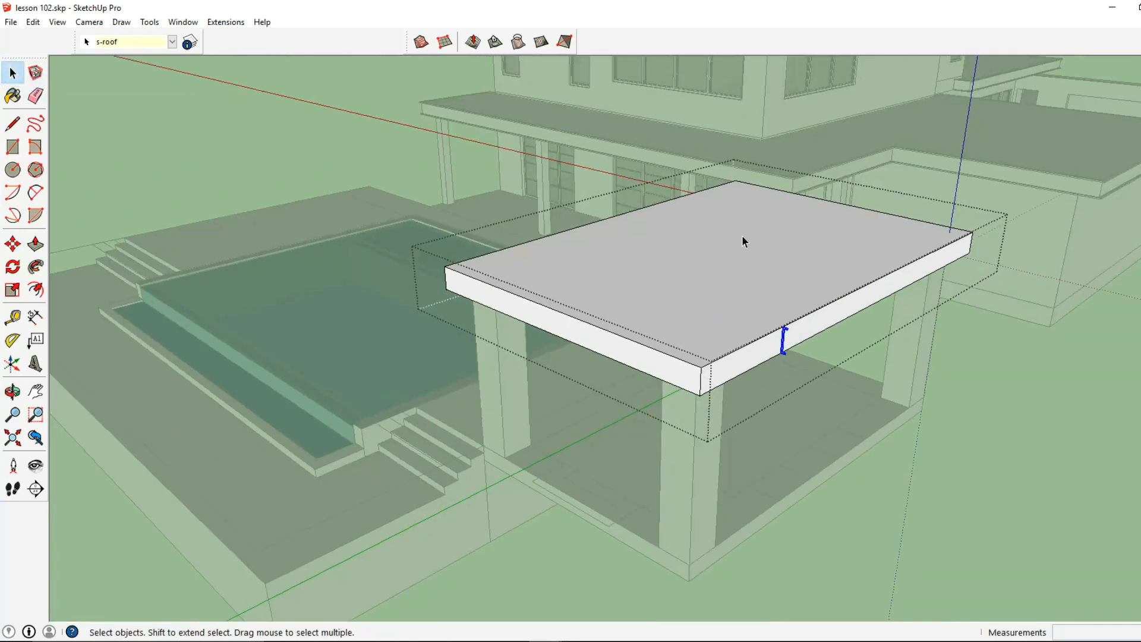
scroll(792, 341, up, 4)
scroll(783, 437, up, 1)
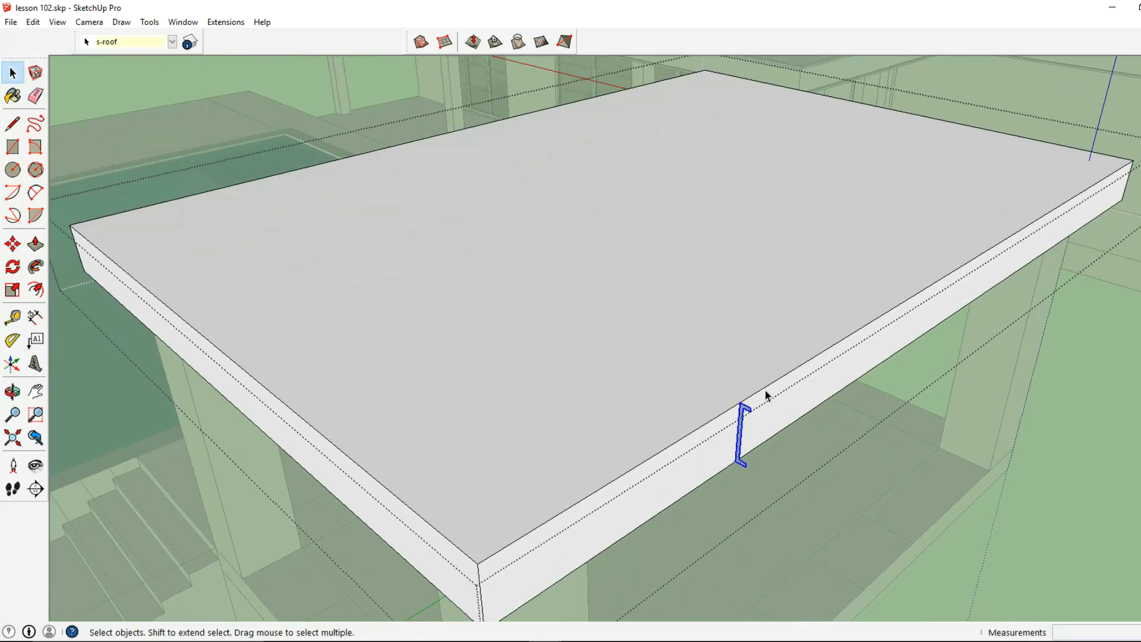
click(767, 391)
scroll(766, 389, down, 3)
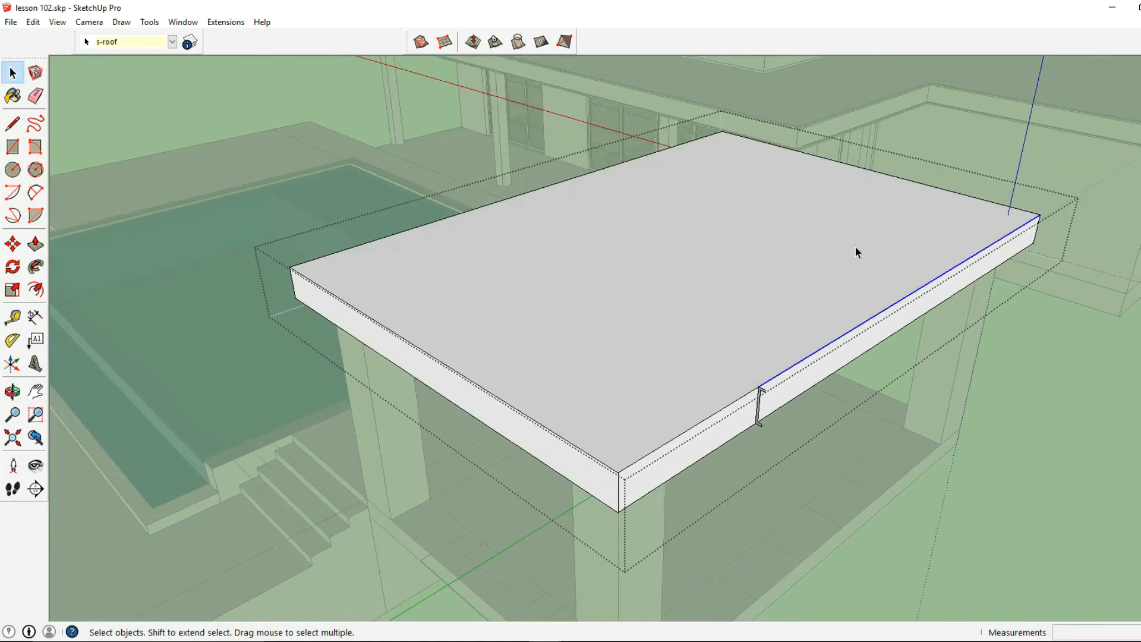
shift+click(880, 173)
shift+click(516, 197)
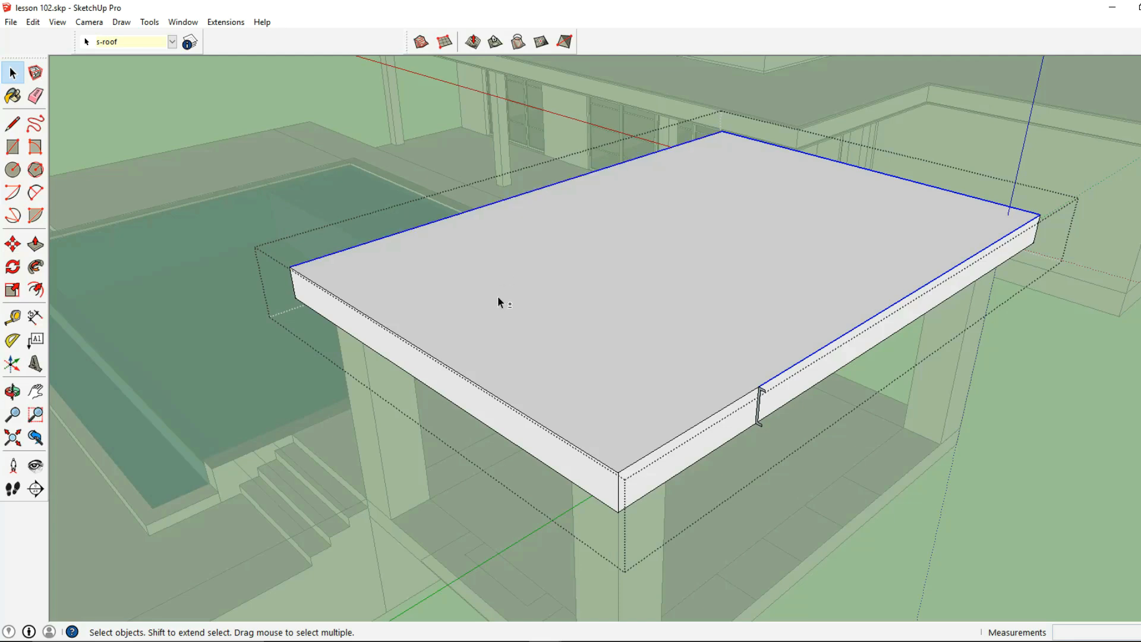
shift+click(545, 425)
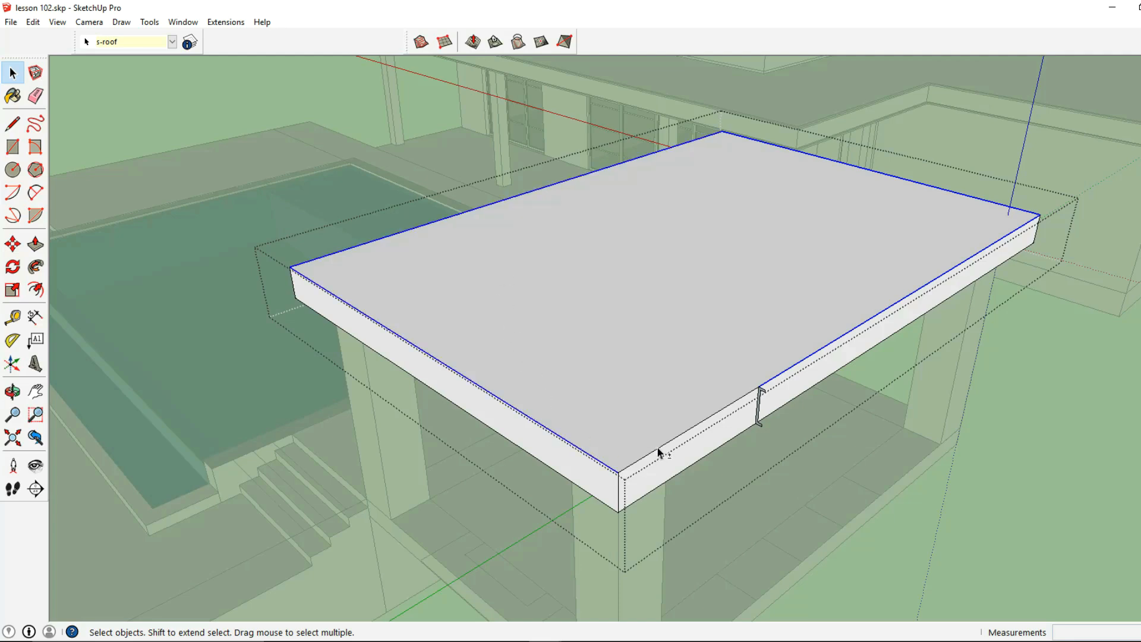
- Sweep the profile with Follow Me around the pavilion roof slab's full perimeter and leave its group
click(149, 22)
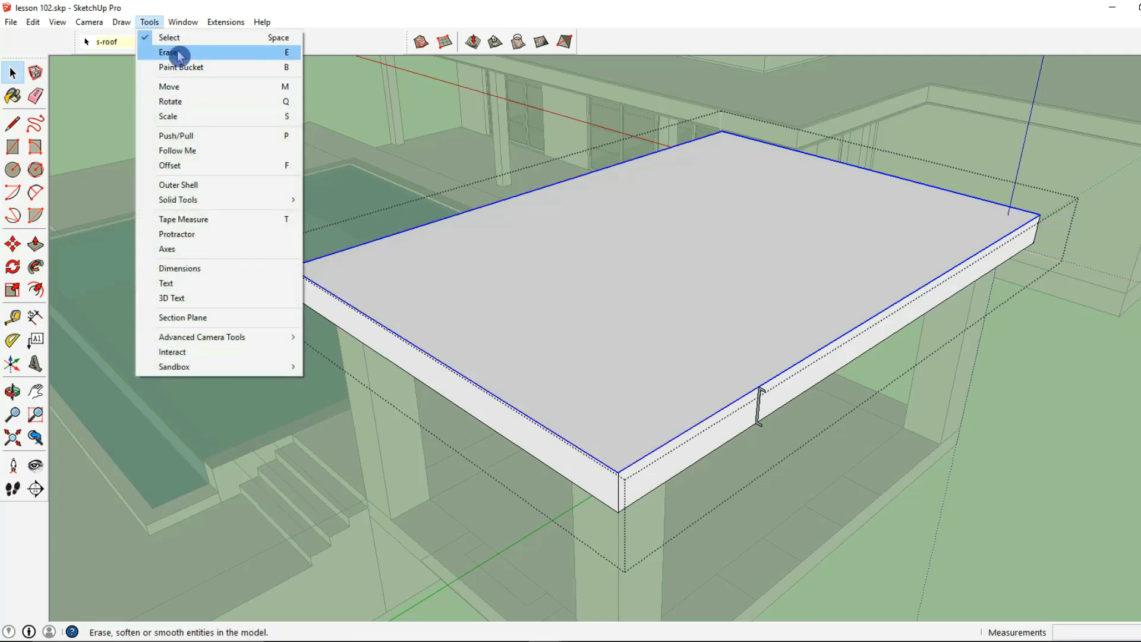
click(177, 150)
scroll(767, 404, up, 6)
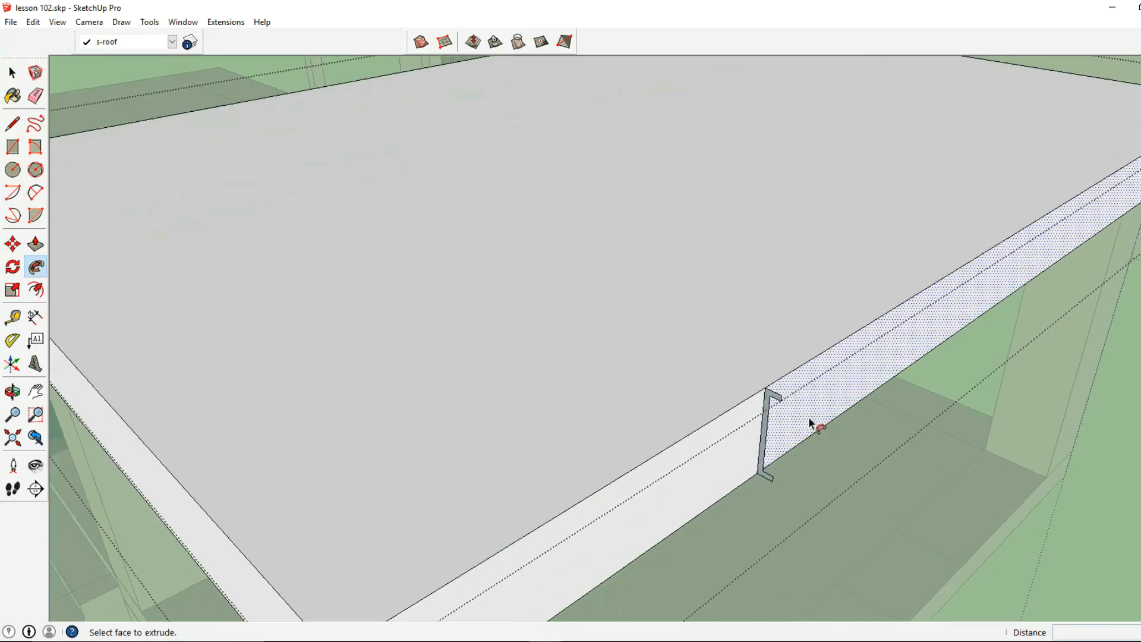
scroll(770, 396, down, 10)
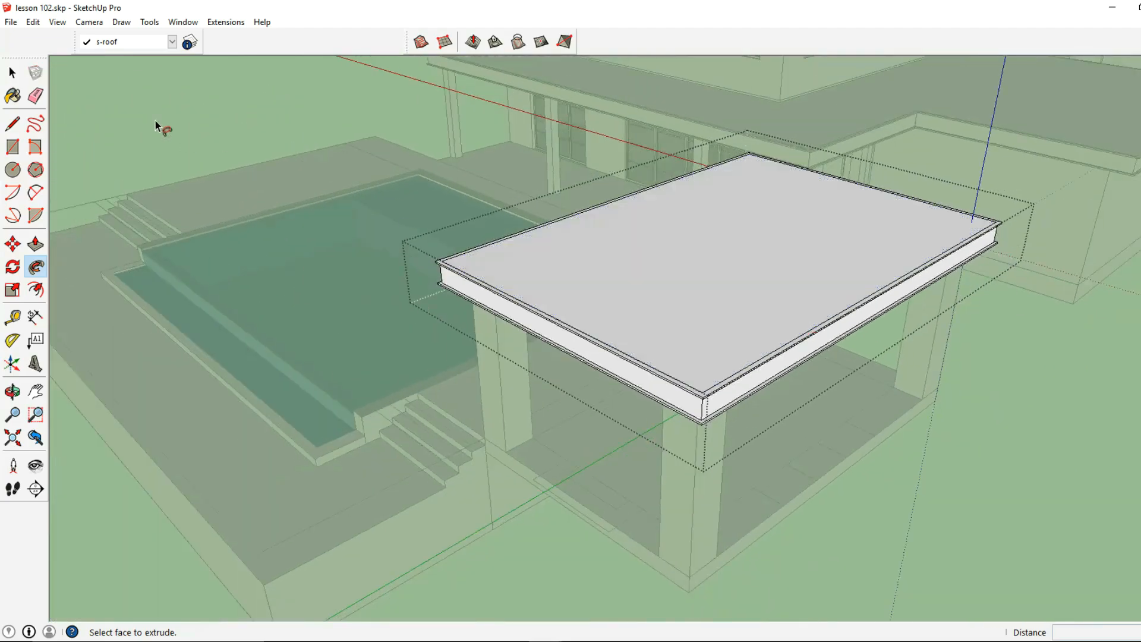
click(12, 75)
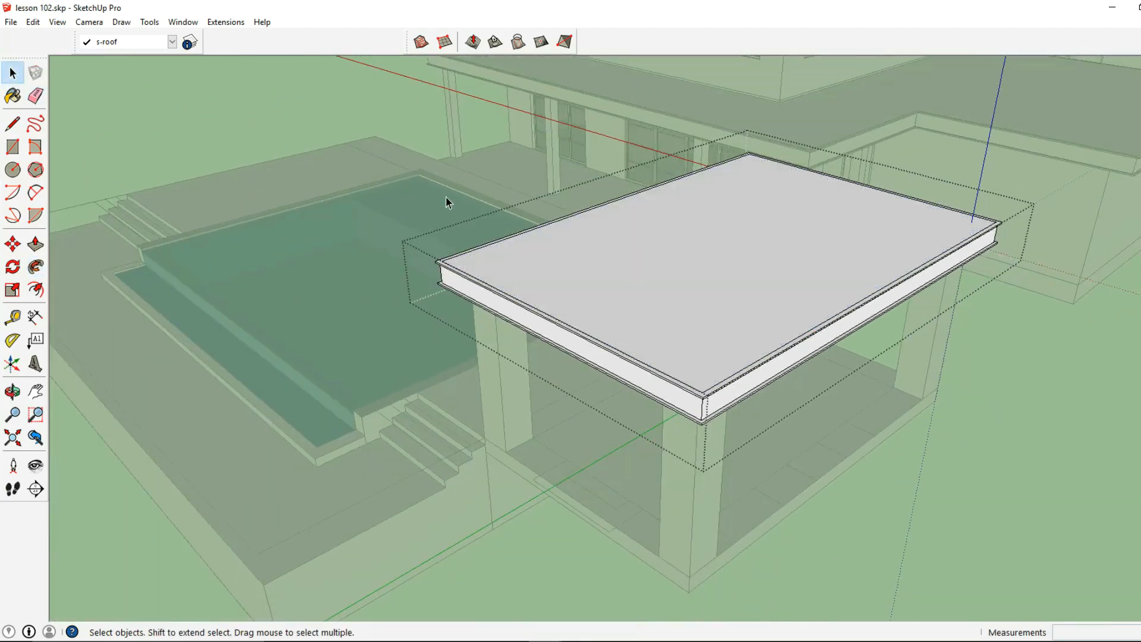
scroll(460, 201, down, 3)
click(476, 204)
- Delete the seam line between the two trim sweeps on the lower roof slab's long side fascia
middle_drag(599, 251, 284, 278)
scroll(507, 264, down, 2)
scroll(664, 308, up, 1)
shift+middle_drag(664, 307, 559, 294)
scroll(678, 293, up, 4)
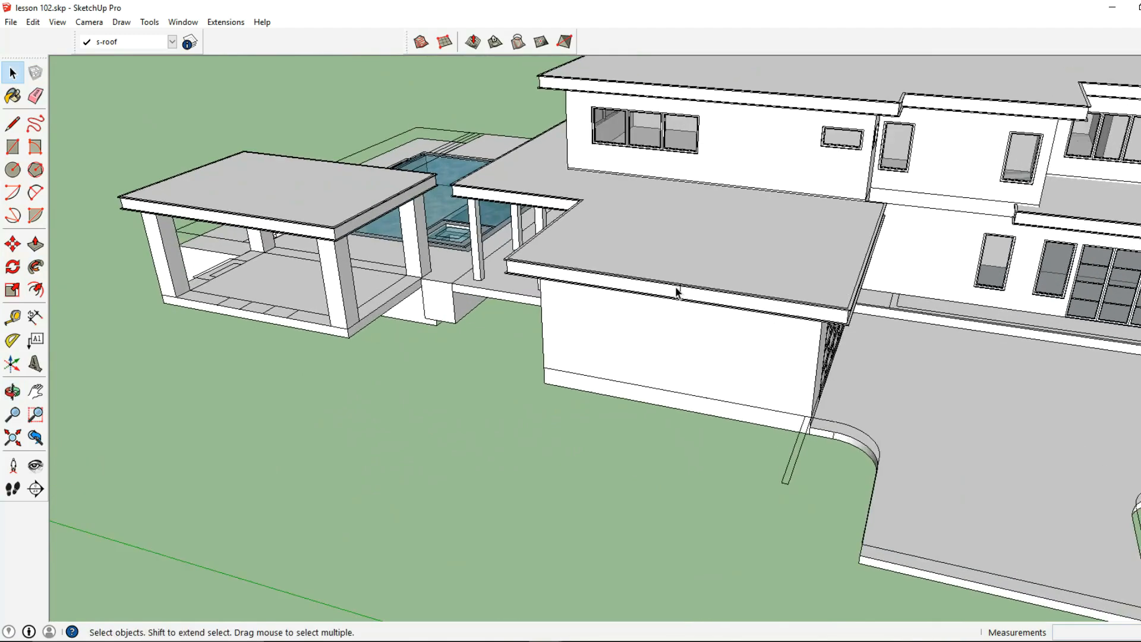
double_click(715, 306)
triple_click(716, 305)
click(684, 295)
key(Delete)
scroll(711, 218, down, 4)
key(Escape)
- Add a new layer named "s-roof 2"
scroll(709, 218, down, 1)
middle_drag(708, 217, 625, 179)
middle_drag(553, 193, 570, 237)
scroll(579, 279, up, 3)
scroll(563, 276, down, 3)
middle_drag(561, 276, 640, 257)
scroll(614, 243, down, 2)
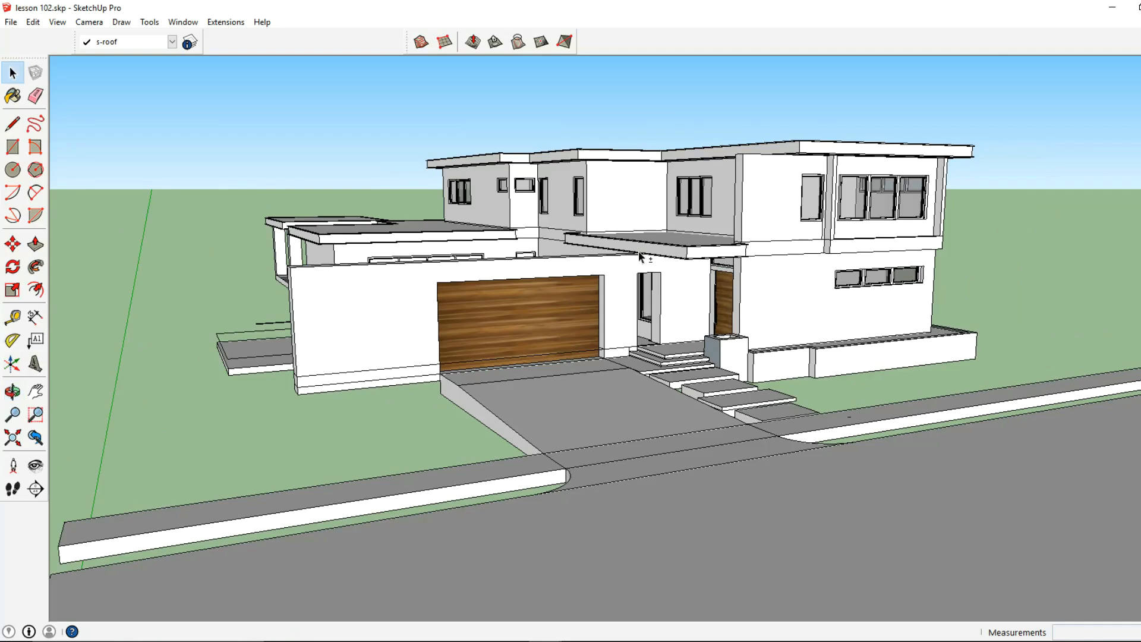
click(190, 43)
click(950, 84)
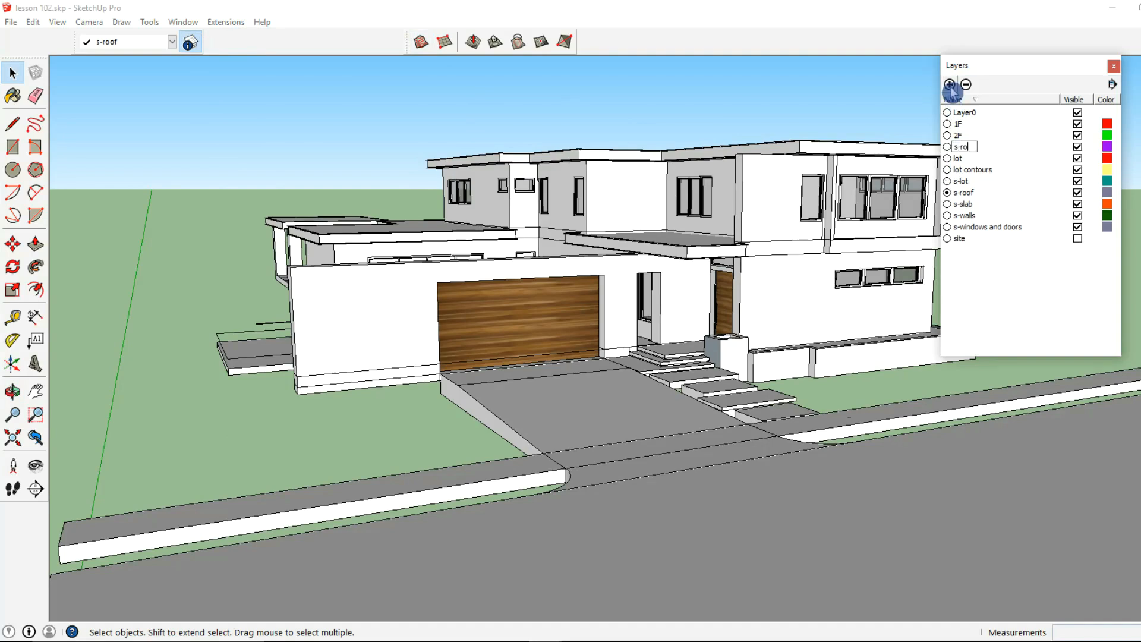
key(Return)
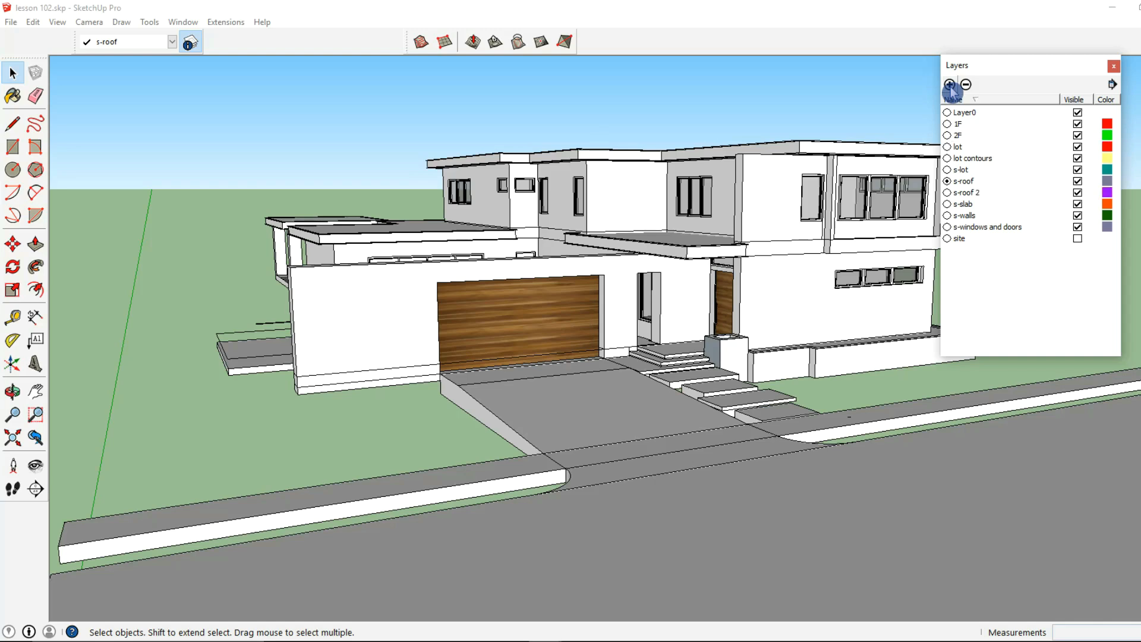
- Make "s-roof 2" the current layer and hide the s-roof layer
click(949, 193)
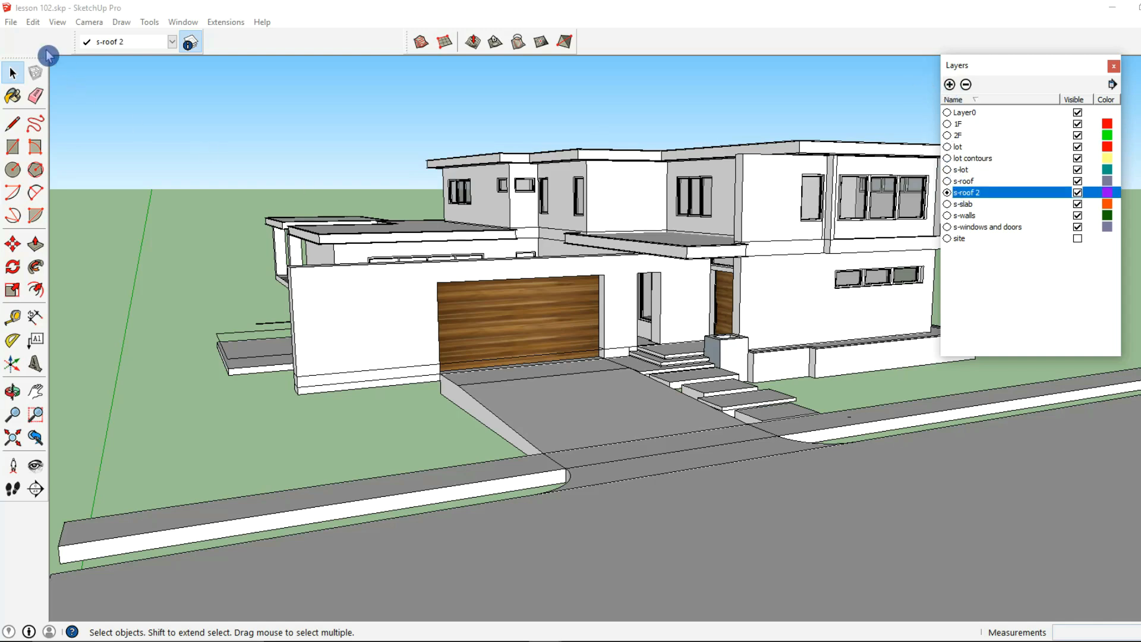
click(1077, 182)
click(1077, 181)
- Draw the eave profile from the upper wall's top edge: a short downward leg, the overhanging underside and a 6" vertical fascia edge
middle_drag(559, 249, 636, 263)
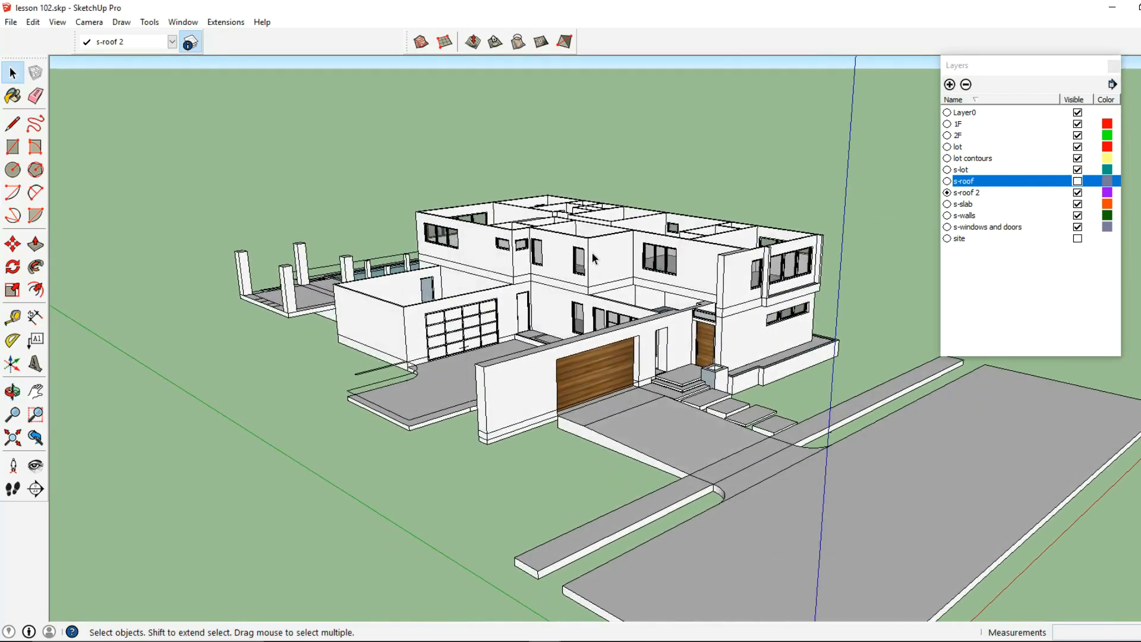
click(12, 124)
scroll(455, 205, up, 6)
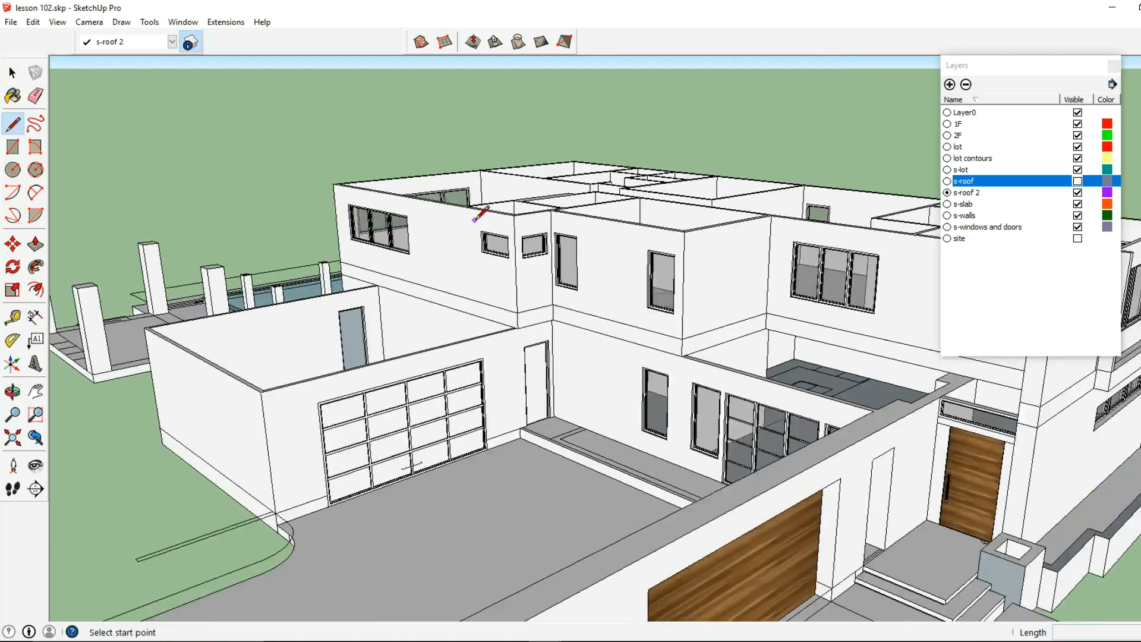
scroll(449, 208, down, 2)
middle_drag(445, 191, 428, 234)
scroll(400, 208, up, 5)
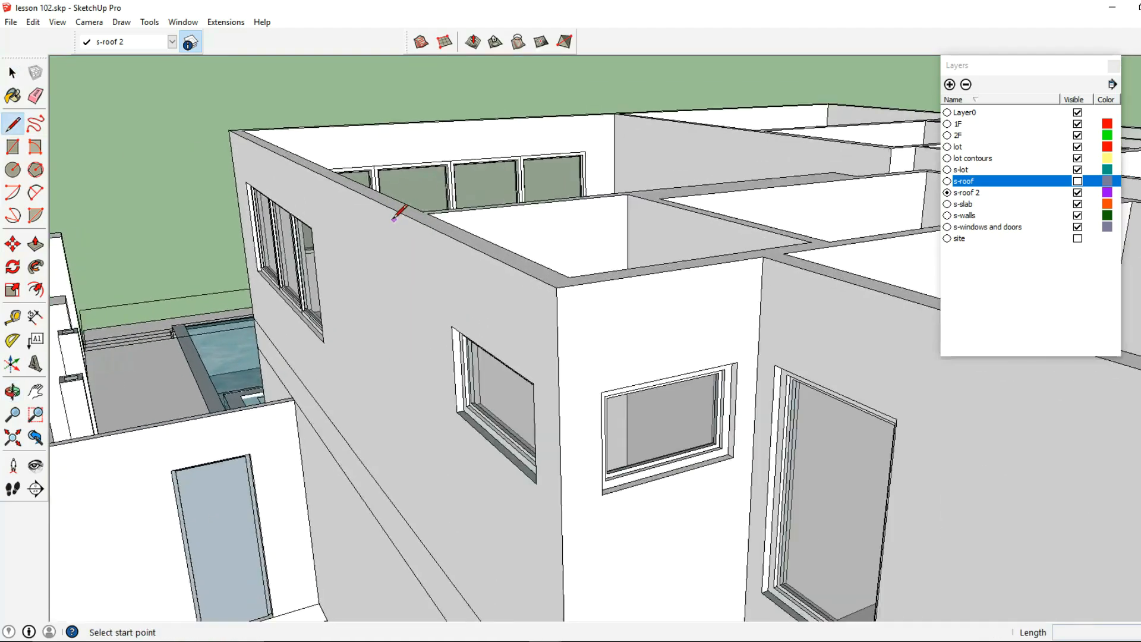
click(378, 197)
middle_drag(387, 223, 393, 253)
scroll(380, 297, up, 3)
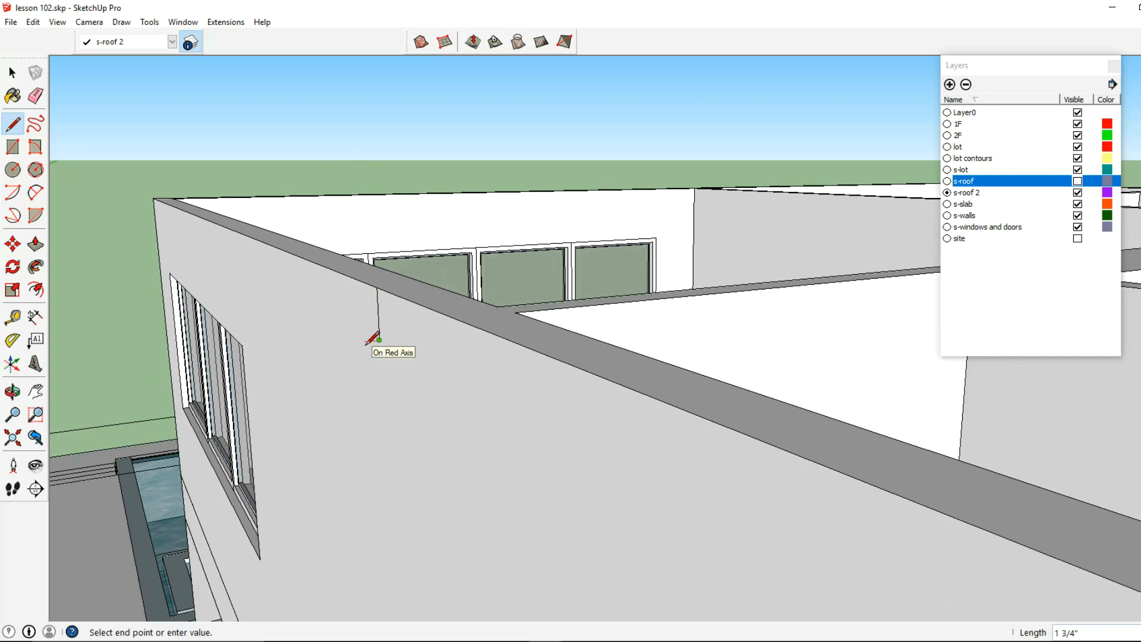
middle_drag(365, 344, 405, 349)
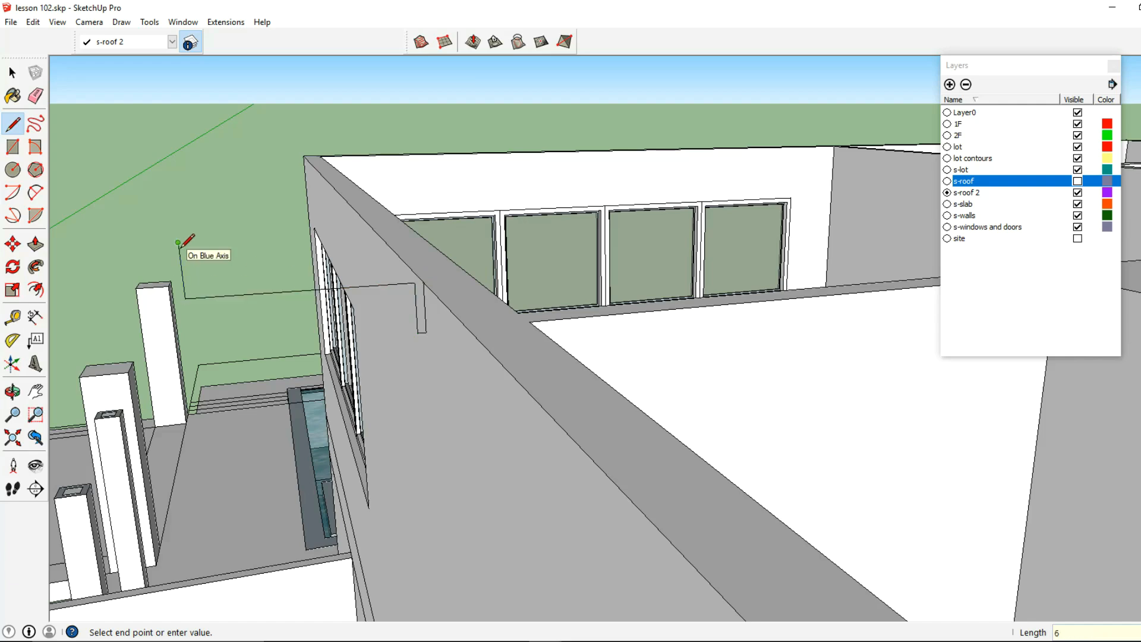
key(Return)
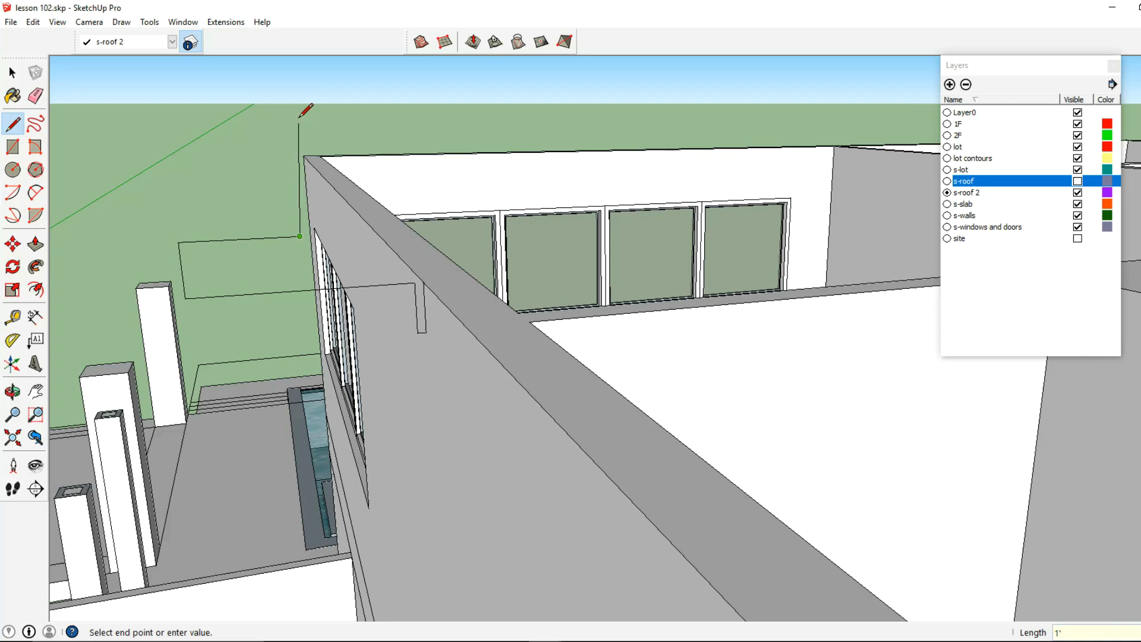
- Draw a roof slope triangle with a 1' horizontal run from the top of the eave's fascia edge
key(Return)
click(179, 241)
scroll(291, 198, down, 2)
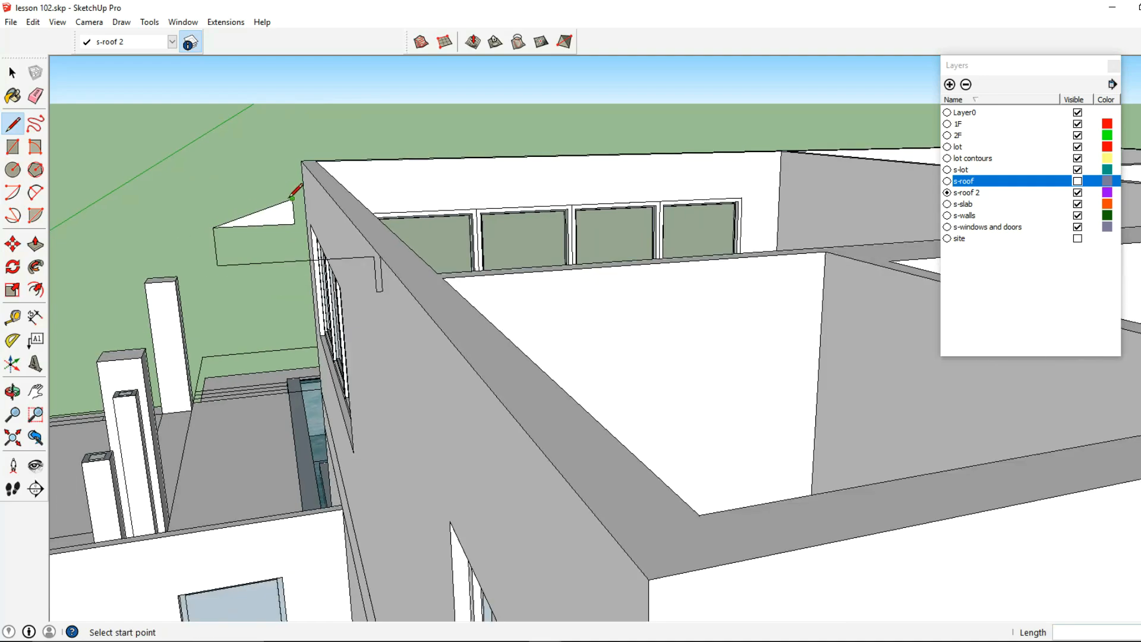
- Extend the triangle's sloped side with a line about 19' long rising in the same direction over the house
scroll(432, 149, down, 3)
shift+middle_drag(433, 147, 276, 191)
scroll(273, 189, down, 2)
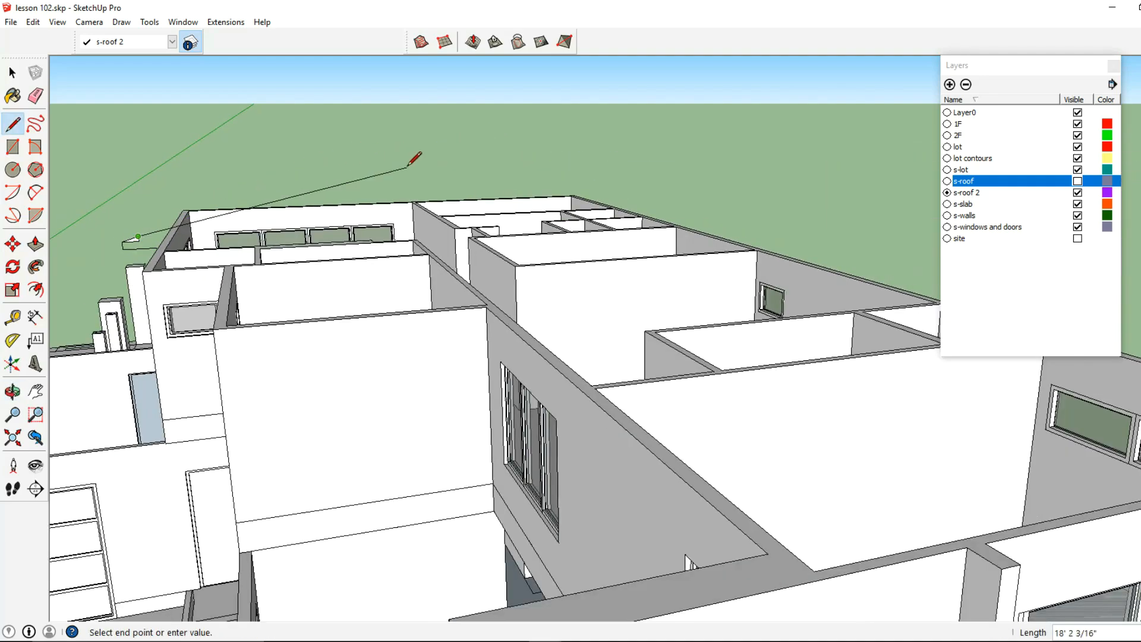
shift+middle_drag(410, 166, 503, 166)
scroll(290, 224, up, 1)
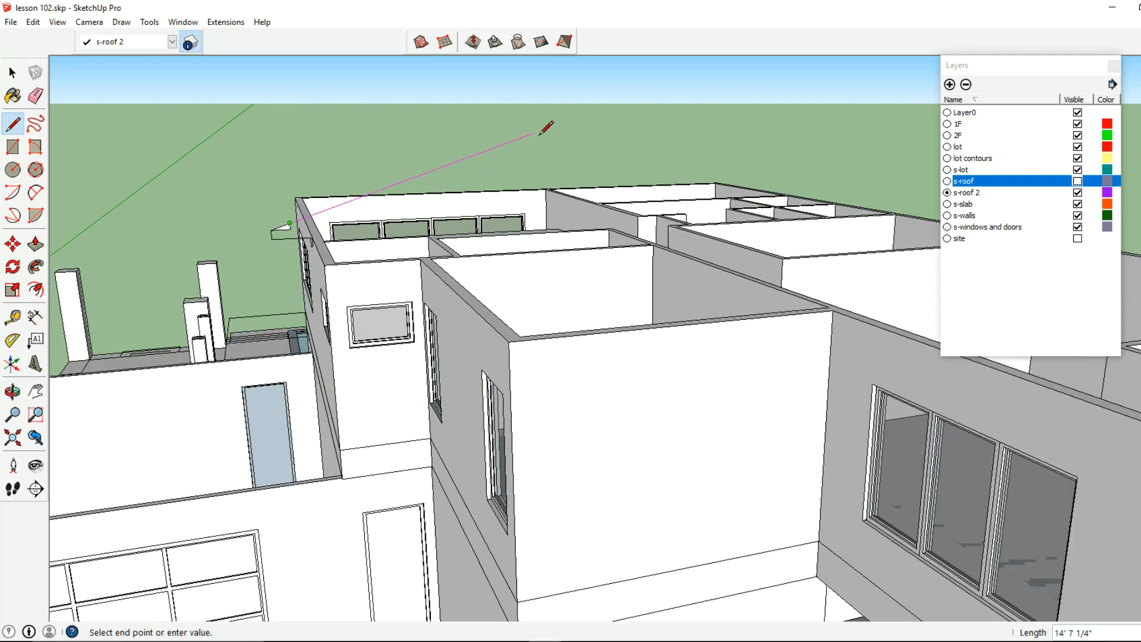
middle_drag(536, 152, 570, 165)
key(shift)
scroll(281, 284, up, 3)
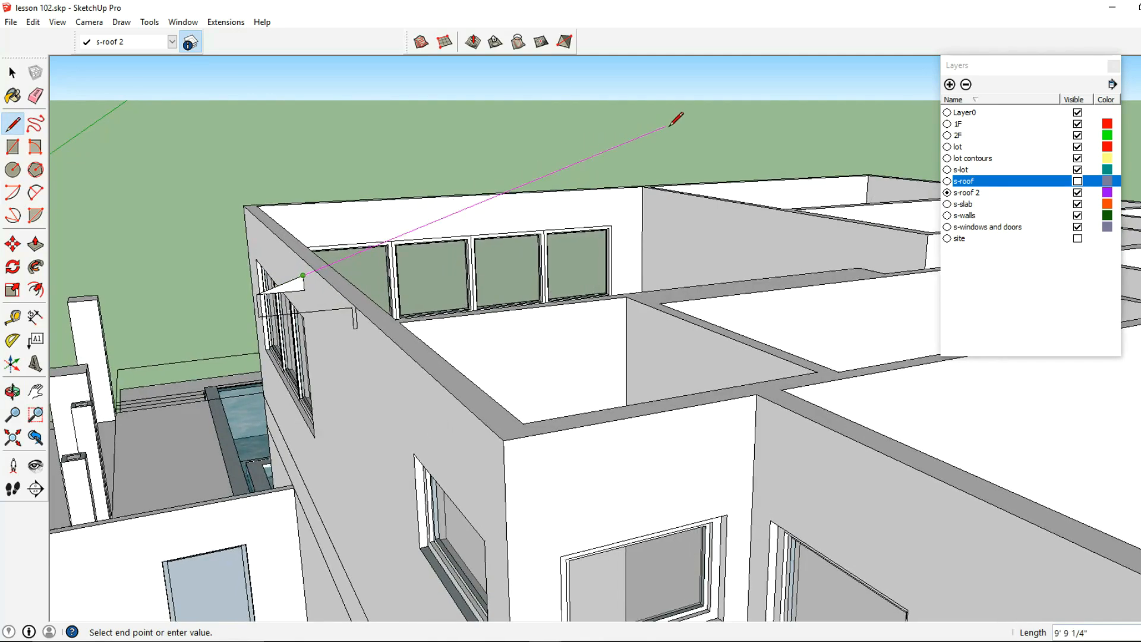
scroll(682, 113, up, 3)
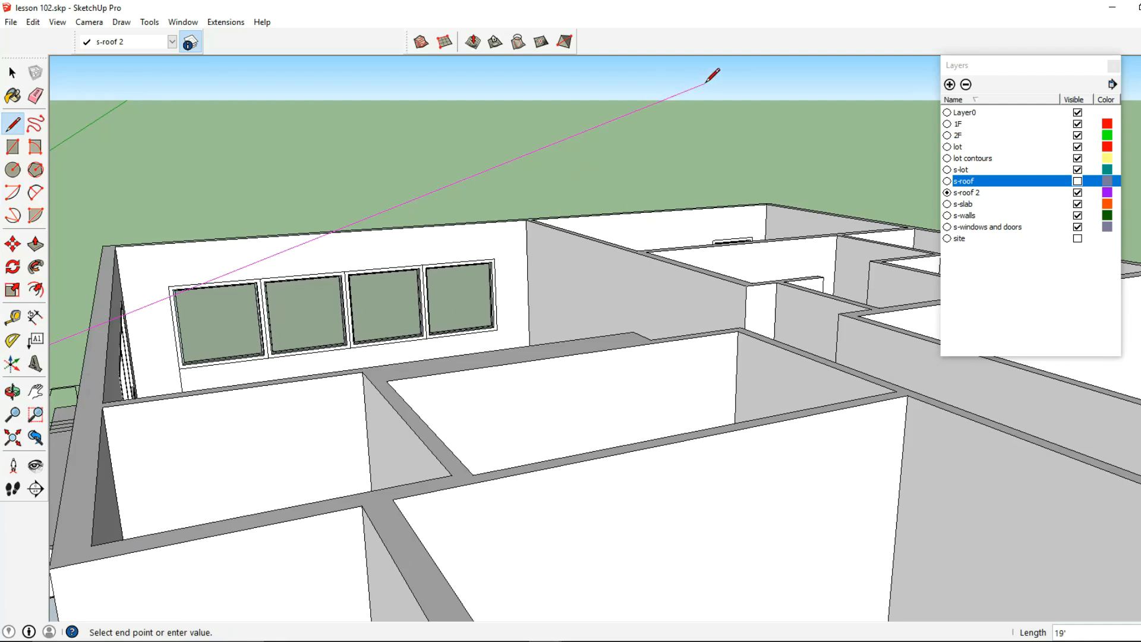
click(734, 72)
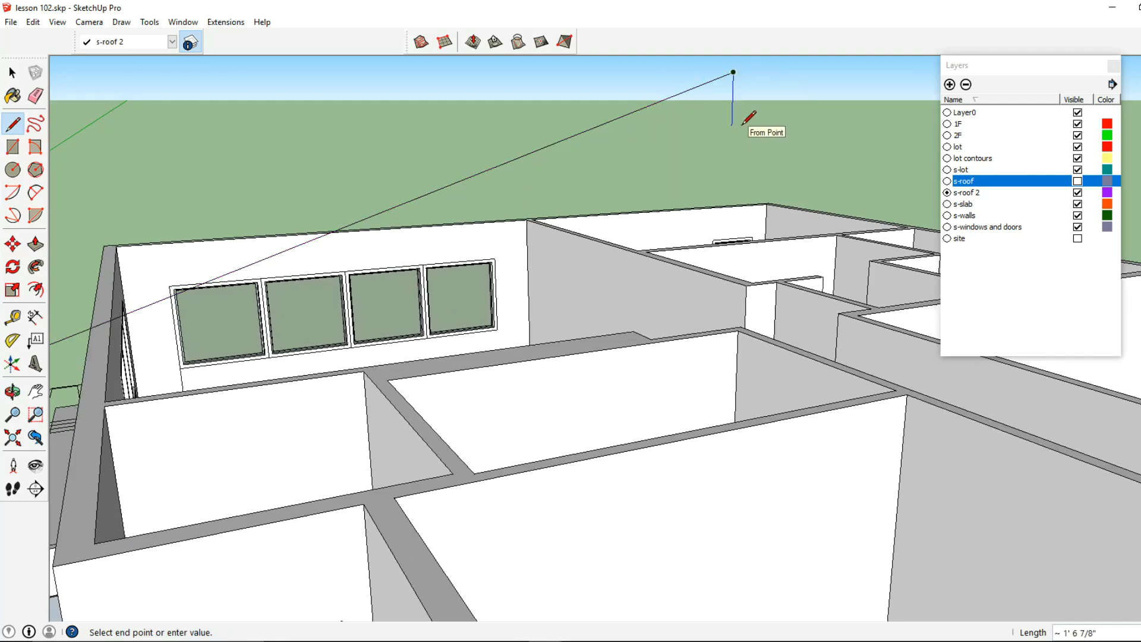
- Draw the parallel lower slope line down to the eave profile at the wall top, closing the sloped roof section
shift+middle_drag(268, 250, 483, 190)
scroll(509, 179, up, 1)
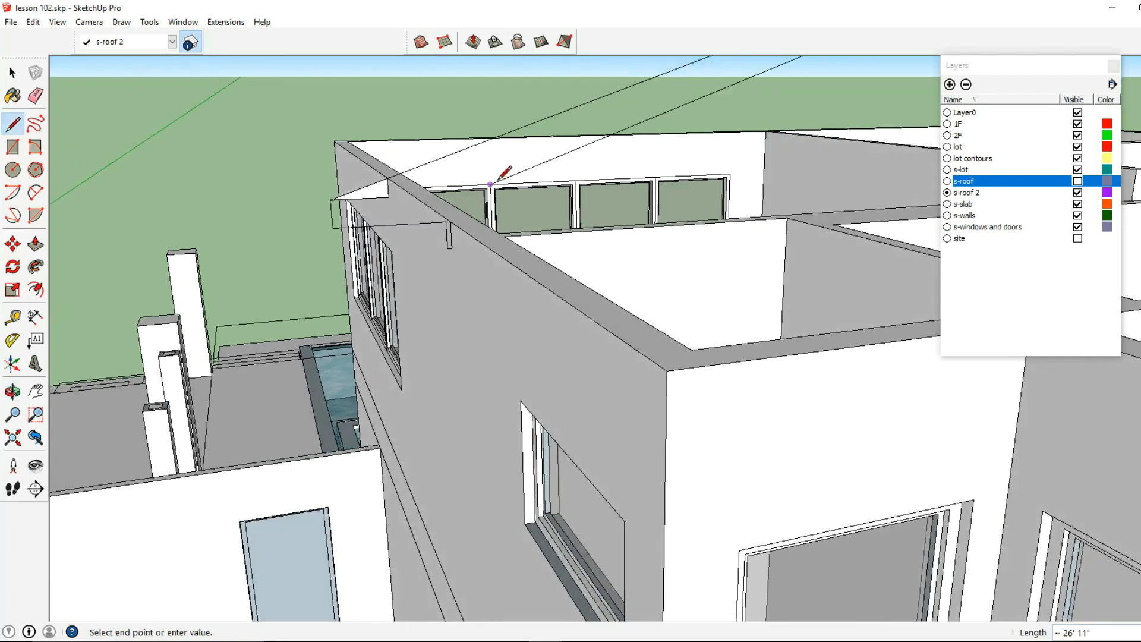
click(450, 221)
- Delete the slope triangle's leftover construction edges from the roof profile
key(space)
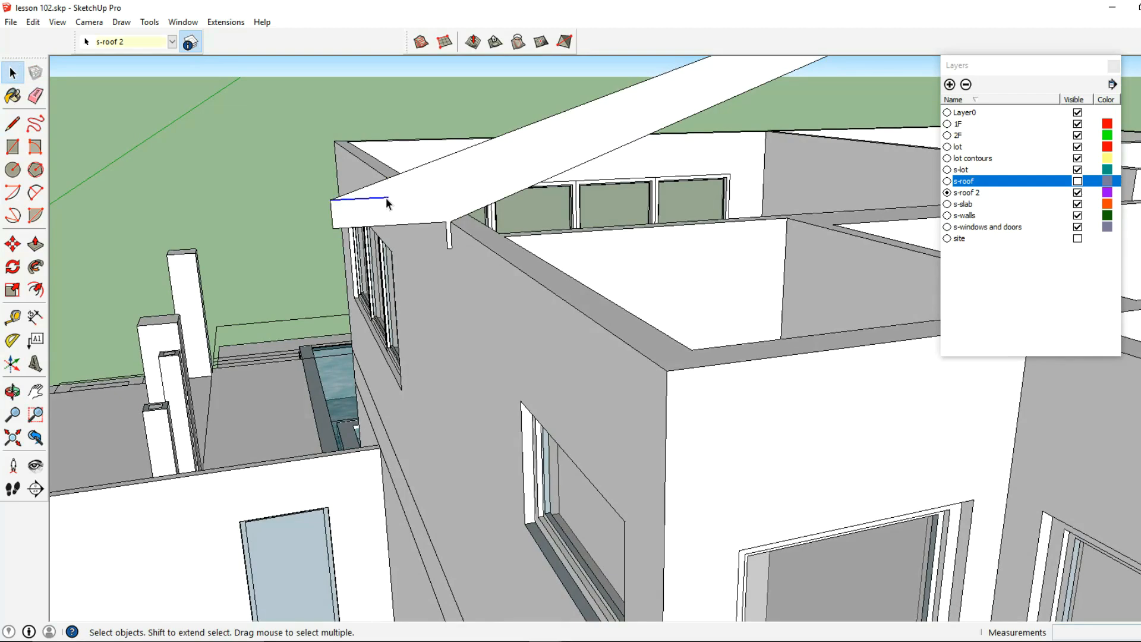
click(407, 205)
mouse_move(443, 180)
middle_down()
mouse_move(518, 209)
mouse_move(383, 214)
mouse_move(473, 187)
mouse_move(531, 110)
mouse_move(548, 141)
middle_up()
- Extend the profile's lower slope line at the upper end and add a vertical end line to the upper slope line
double_click(483, 180)
click(13, 124)
click(604, 130)
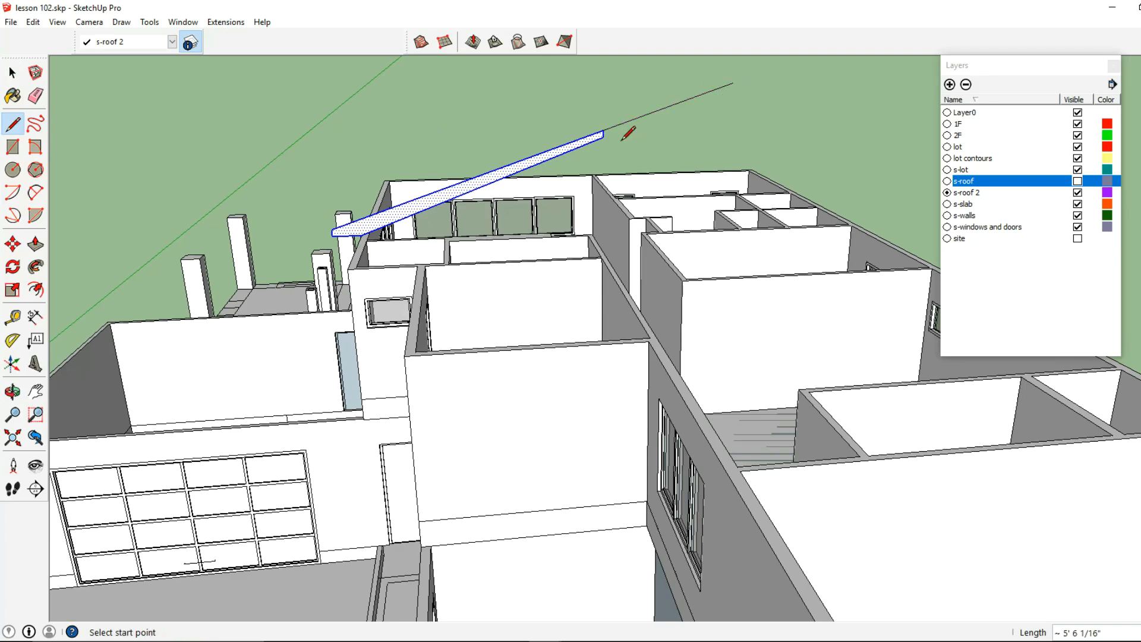
middle_drag(624, 134, 724, 101)
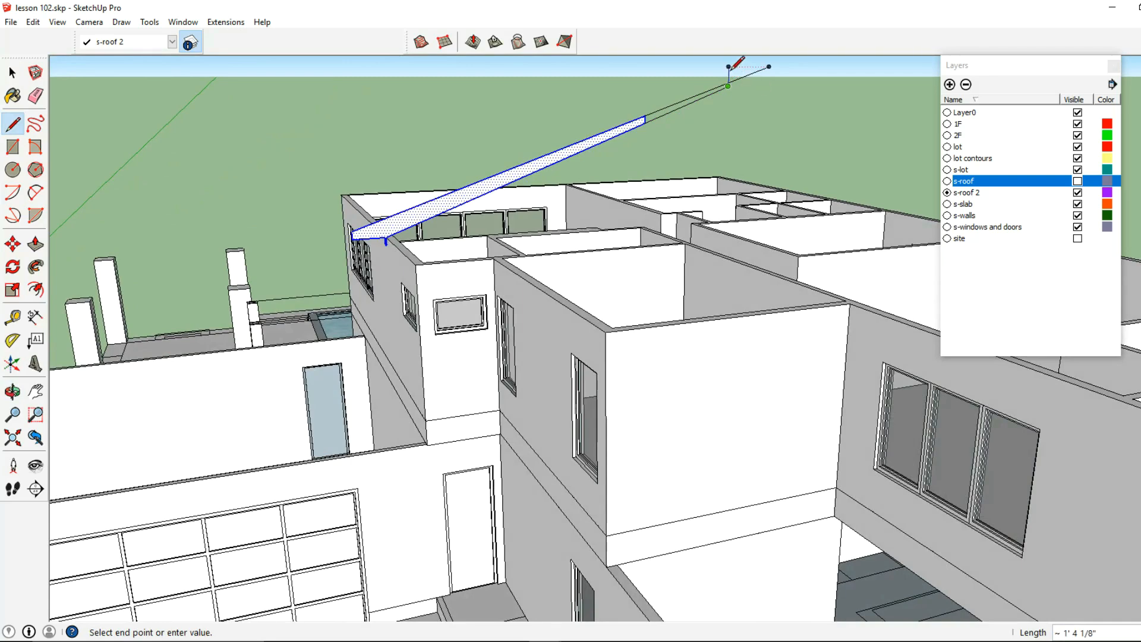
- Delete the overshooting line ends and the internal seam near the profile's upper end
click(15, 74)
shift+middle_drag(729, 117, 664, 173)
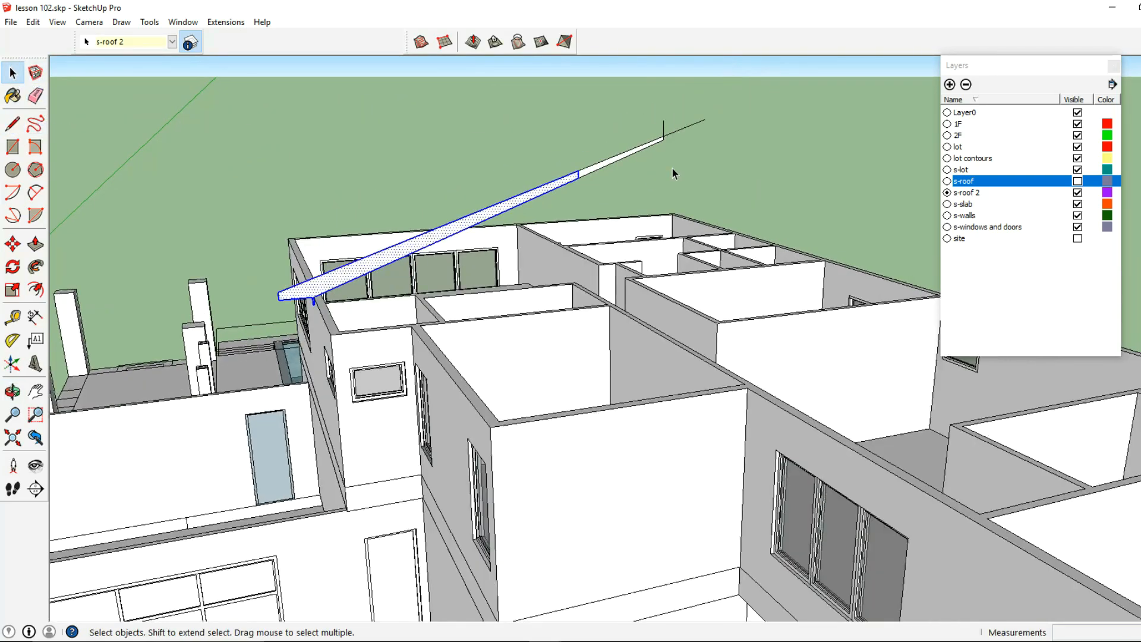
drag(665, 153, 666, 152)
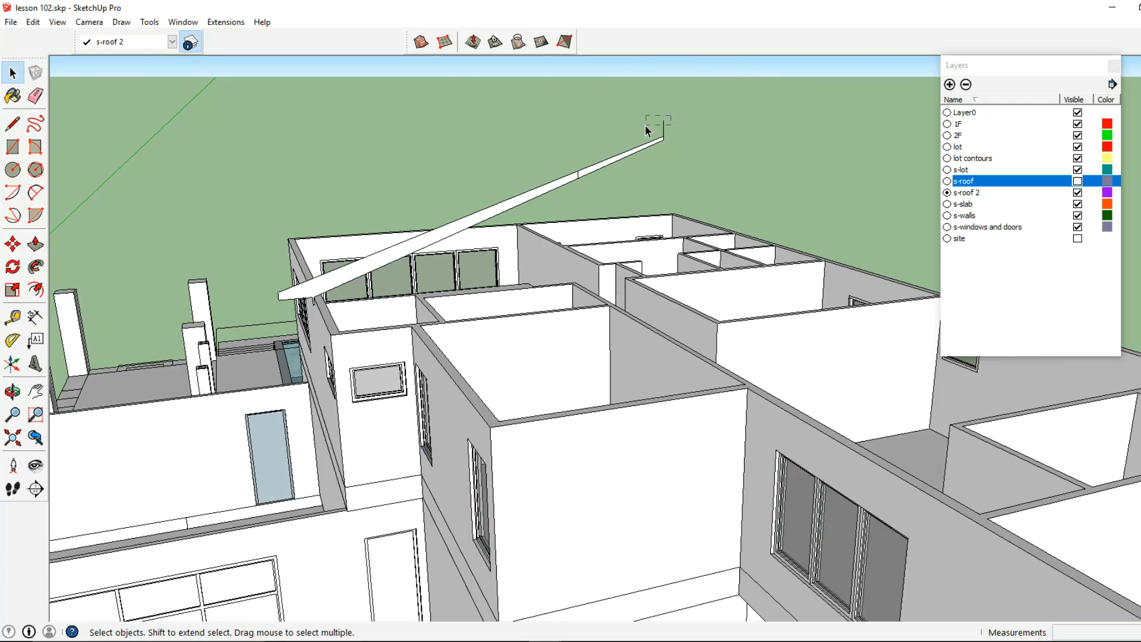
scroll(329, 292, up, 3)
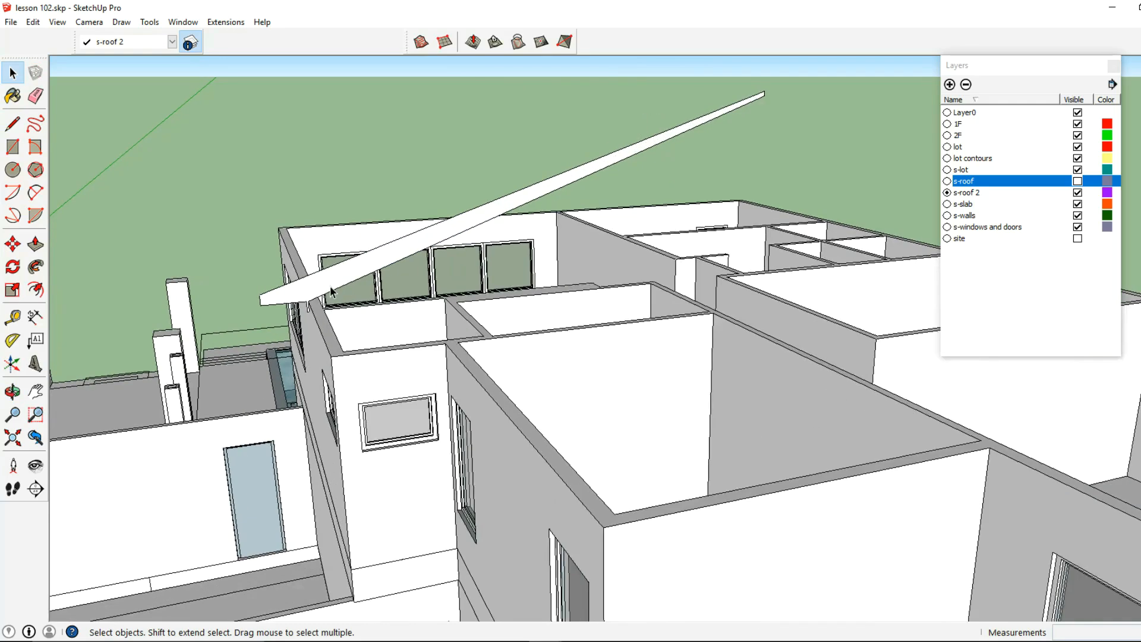
- Select the sloped roof profile with its edges and make it a group
click(332, 291)
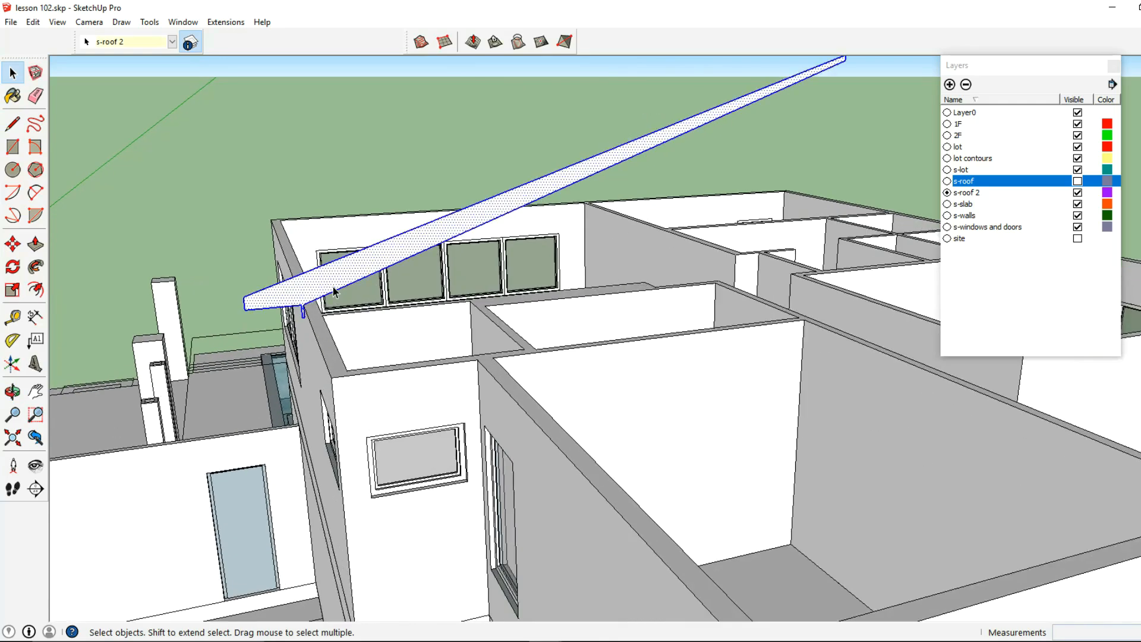
click(12, 124)
mouse_move(333, 285)
middle_down()
mouse_move(409, 302)
mouse_move(438, 339)
middle_up()
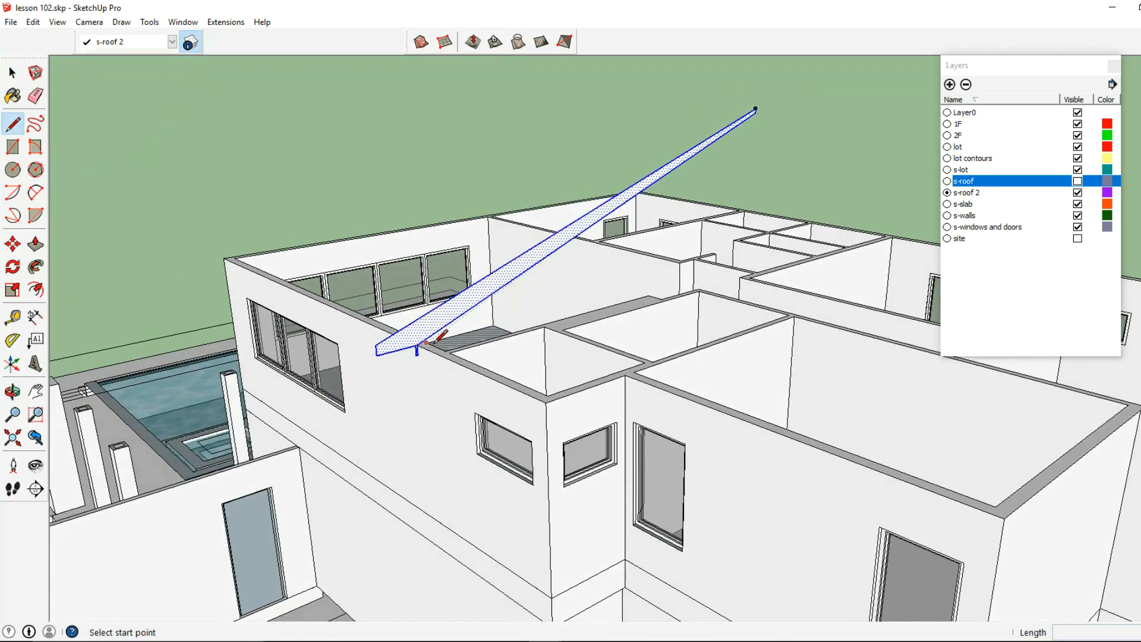
key(space)
right_click(400, 334)
click(481, 450)
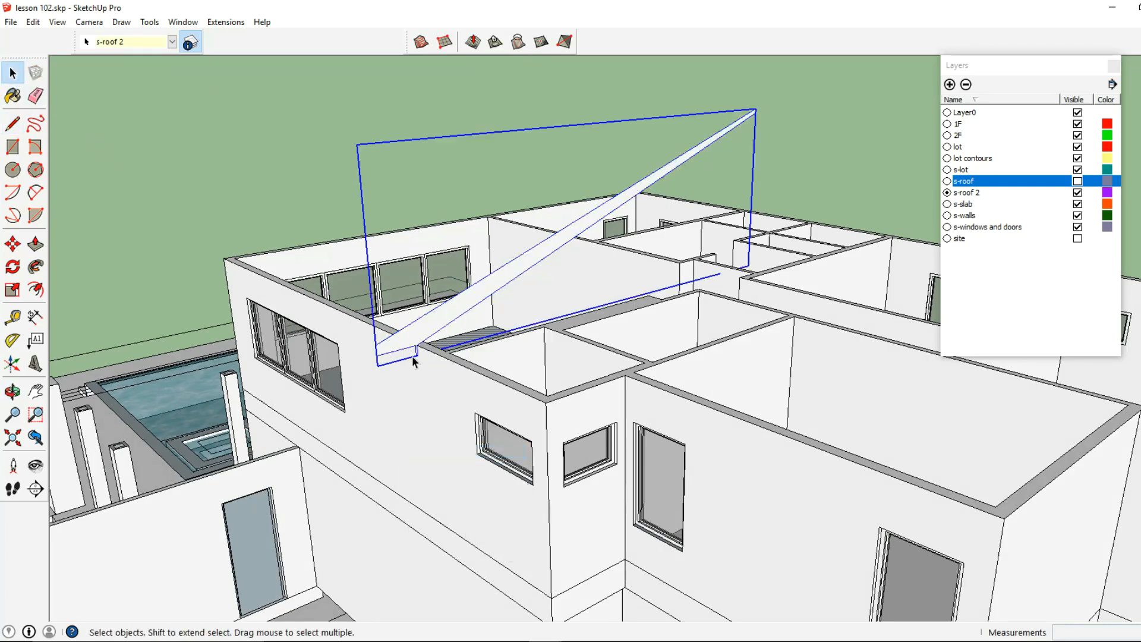
- Open the profile group and trace the upper walls' top outer edge from the pool-side corner along the stepped front corners
double_click(402, 336)
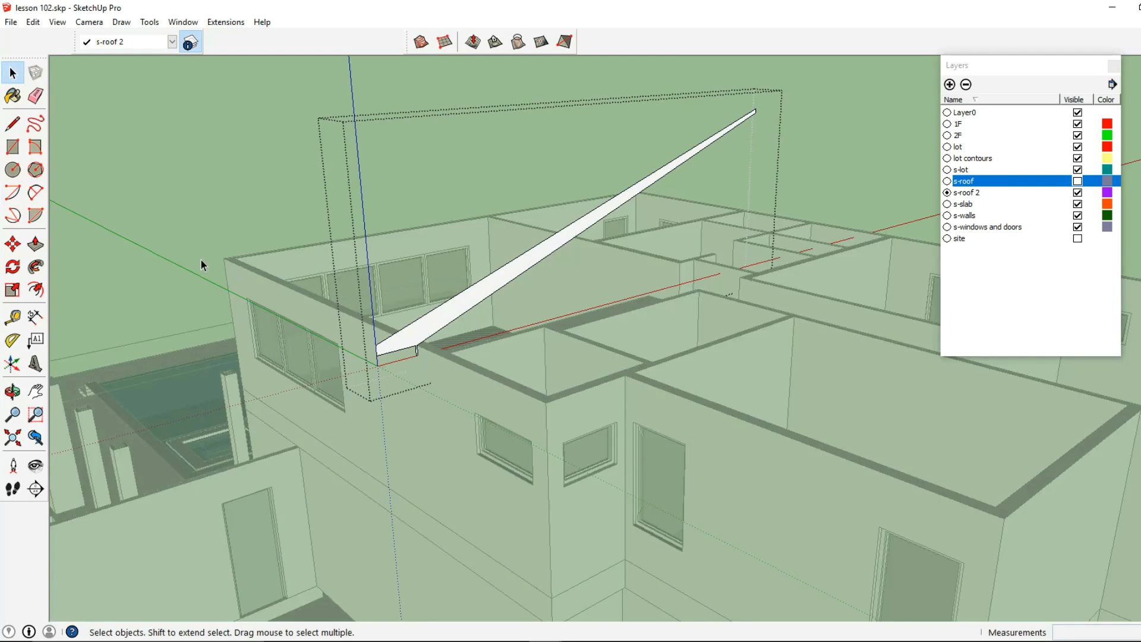
click(13, 124)
click(224, 258)
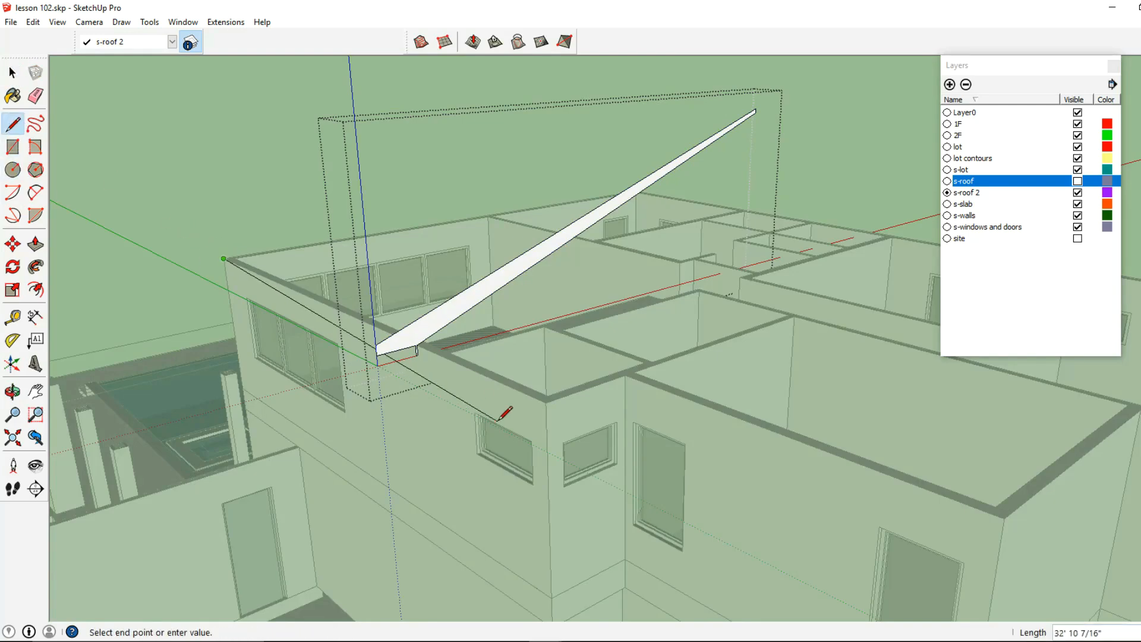
click(545, 403)
middle_drag(626, 374, 425, 304)
middle_drag(718, 463, 482, 272)
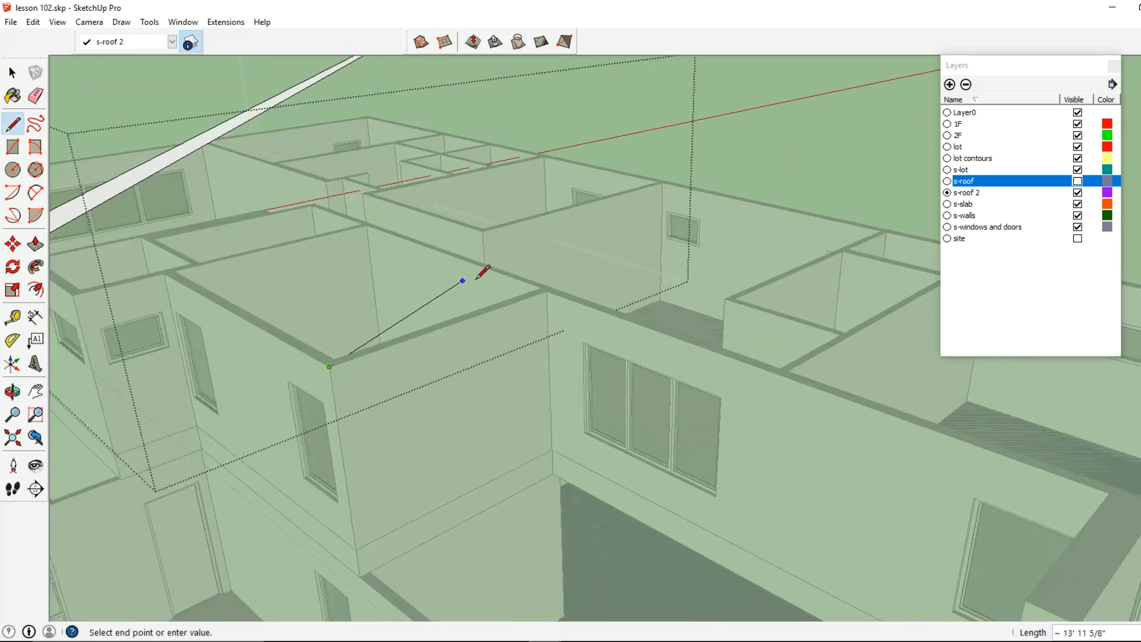
- Continue the outline along the recessed front wall and around the remaining outer corners to close a face over the upper floor
middle_drag(550, 290, 428, 339)
click(602, 420)
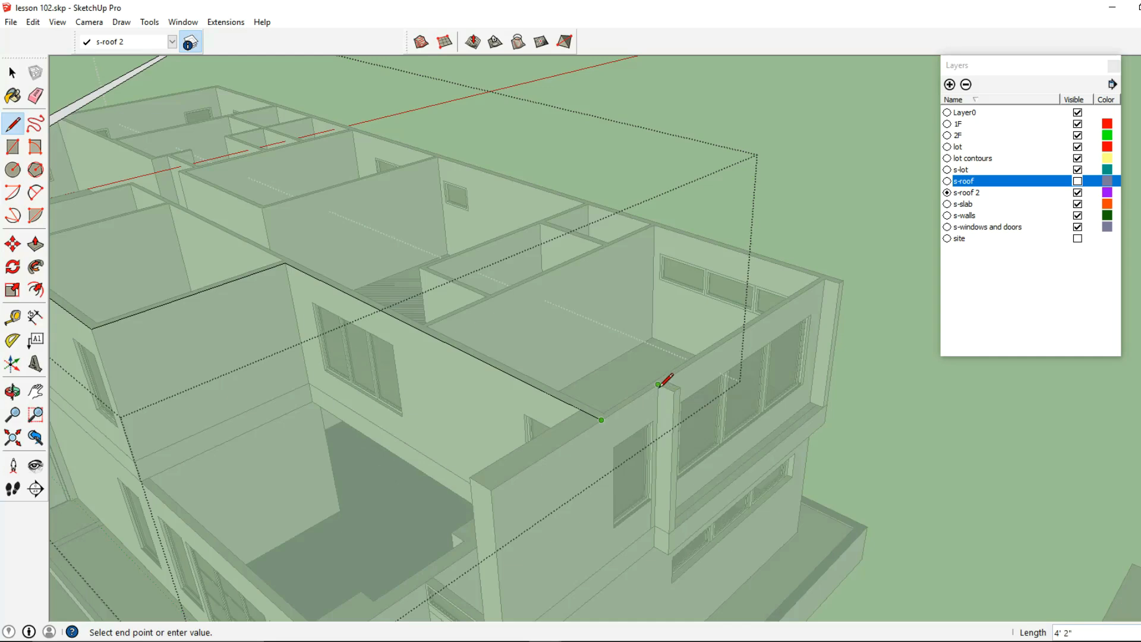
click(672, 390)
mouse_move(851, 313)
middle_down()
mouse_move(556, 397)
mouse_move(490, 287)
mouse_move(511, 229)
mouse_move(267, 326)
mouse_move(471, 305)
mouse_move(423, 318)
mouse_move(326, 234)
middle_up()
click(559, 368)
click(500, 317)
key(b)
key(space)
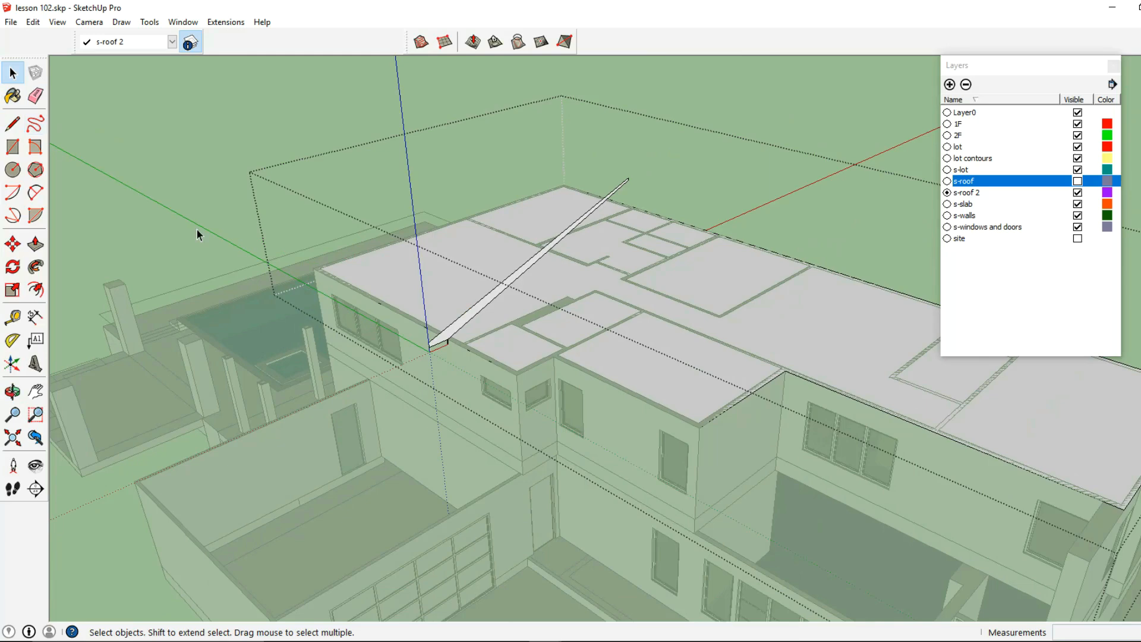
- Select only the perimeter edges of the upper floor's outline face as the sweep path
middle_drag(130, 192, 349, 296)
double_click(354, 290)
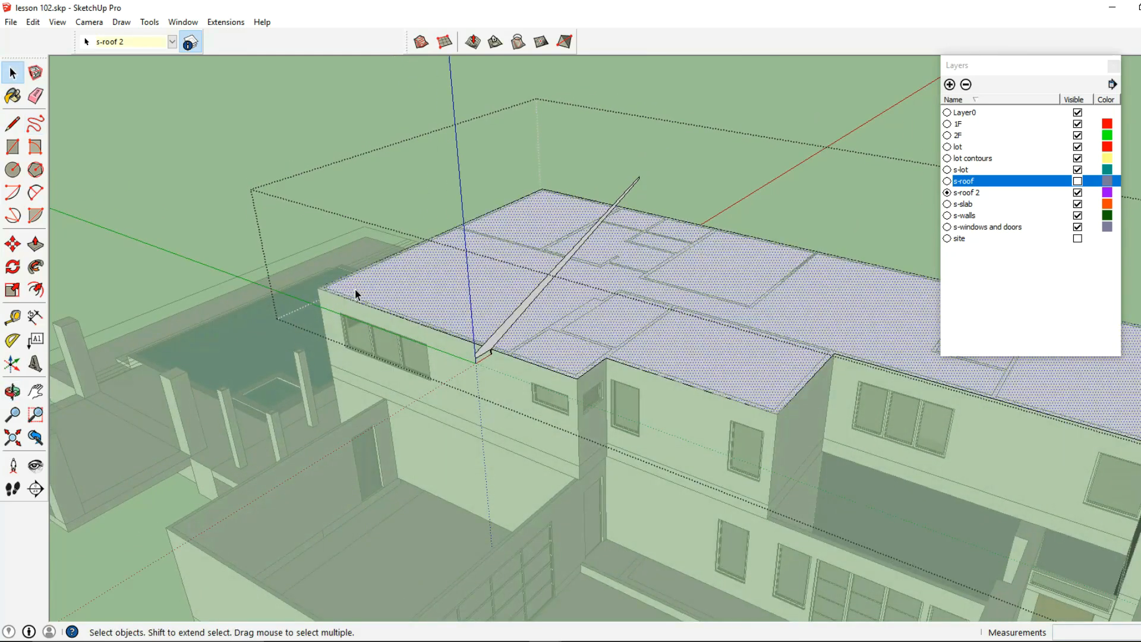
middle_drag(354, 290, 436, 301)
shift+click(443, 328)
scroll(202, 270, up, 3)
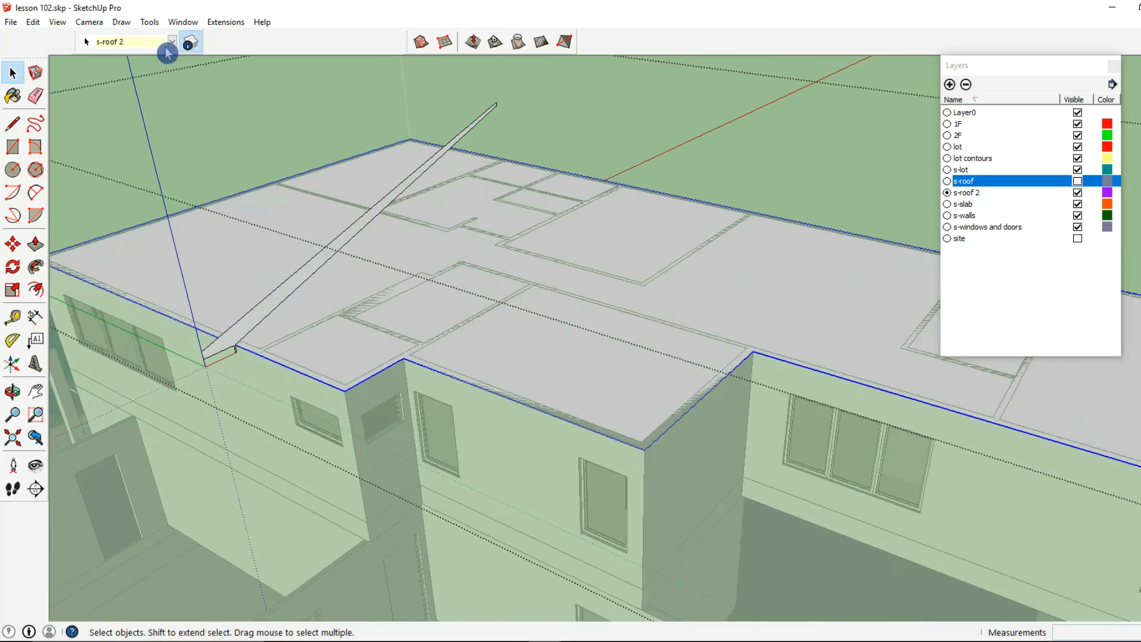
- Sweep the sloped roof profile with Follow Me around the upper floor's outline and leave the group
click(156, 28)
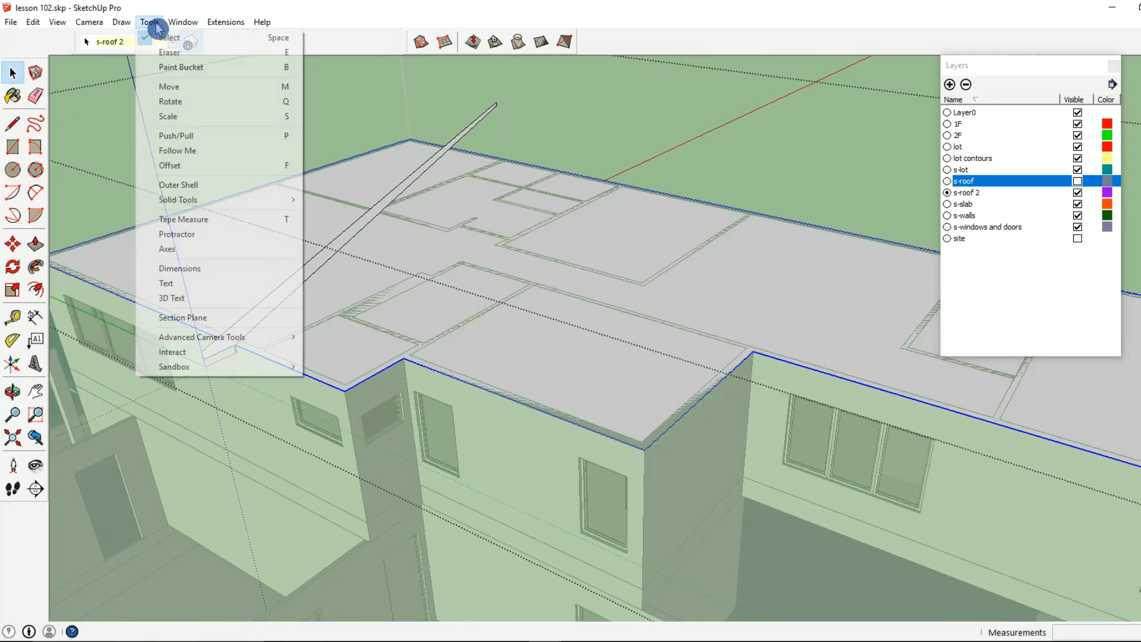
click(201, 151)
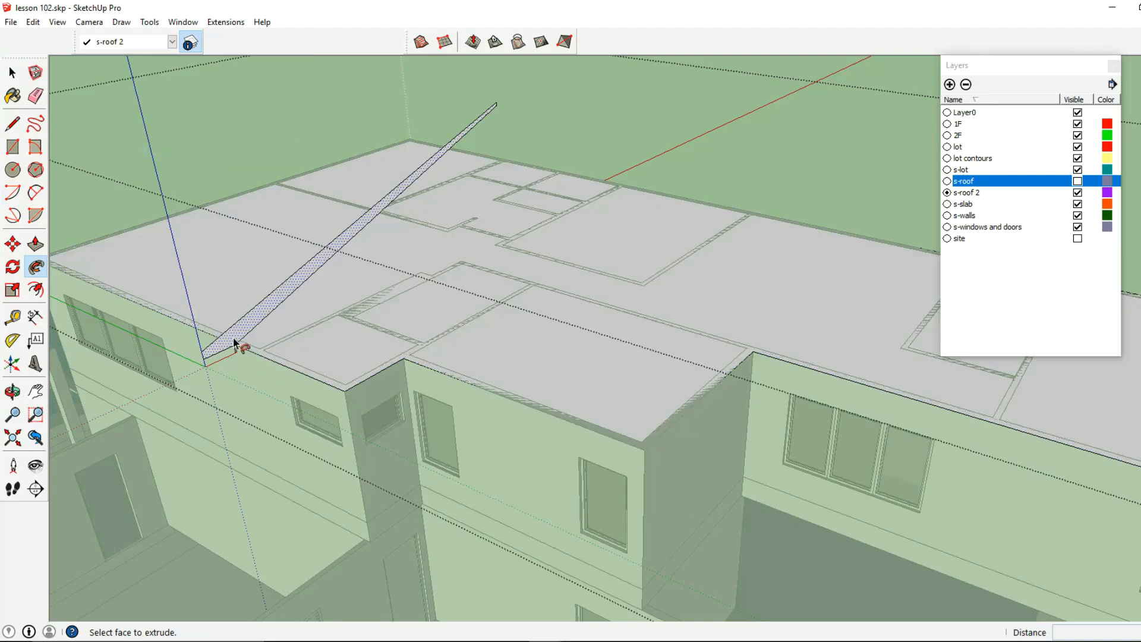
click(234, 343)
scroll(240, 341, down, 5)
middle_drag(242, 341, 164, 252)
click(12, 72)
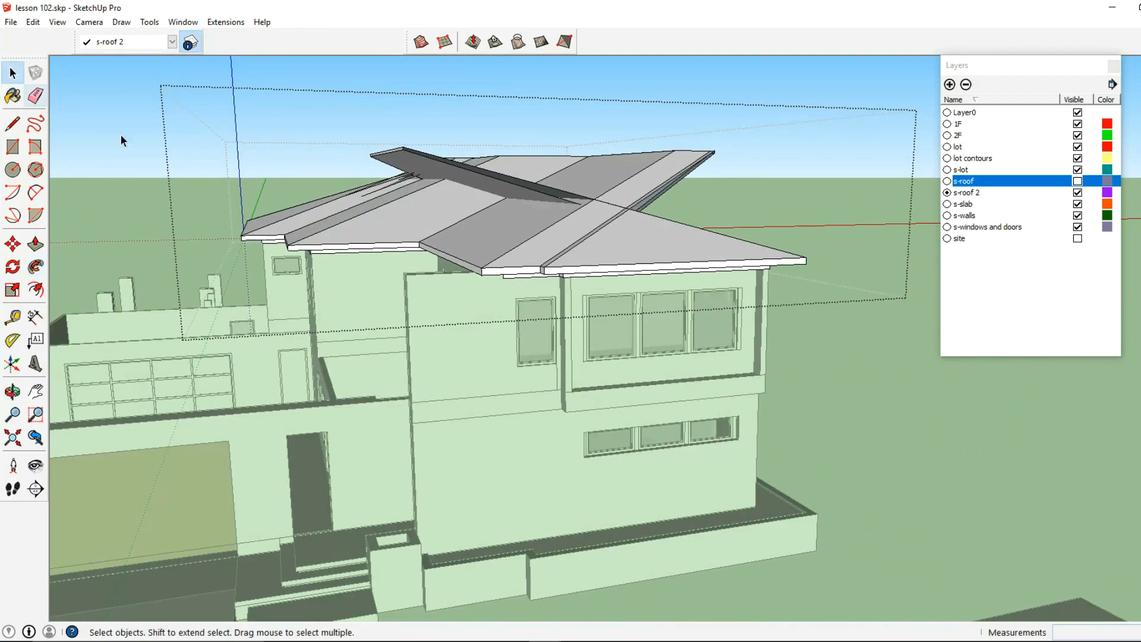
click(123, 141)
- Open the swept sloped roof group and delete the fascia faces and edges on the ends of the crossing roof planes
middle_drag(505, 288, 615, 345)
scroll(617, 343, up, 2)
double_click(648, 319)
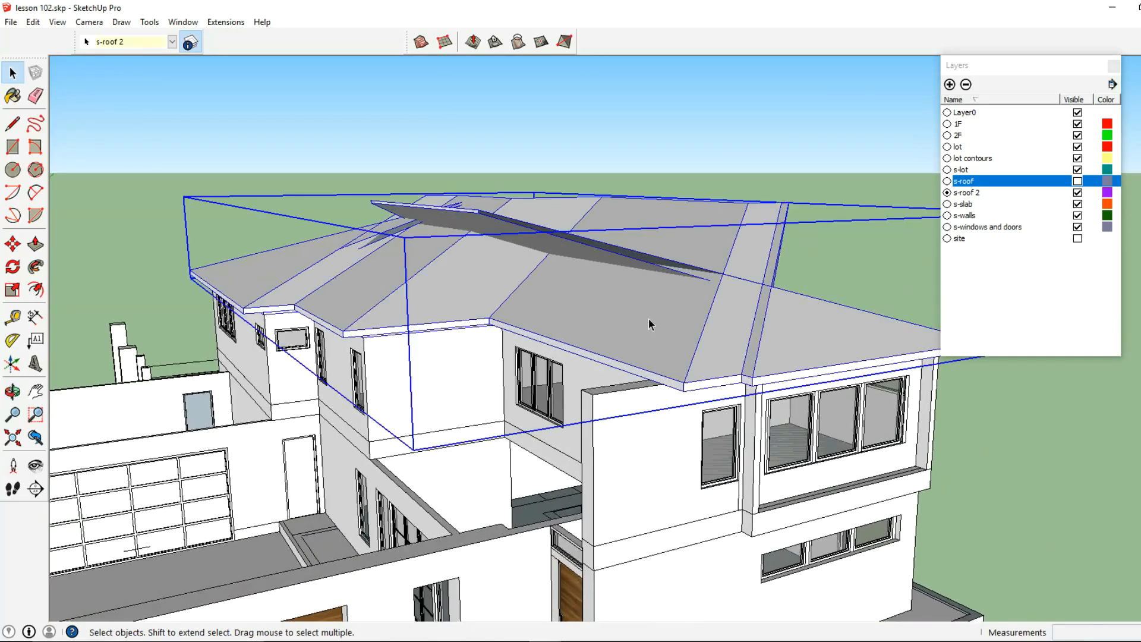
scroll(459, 222, up, 5)
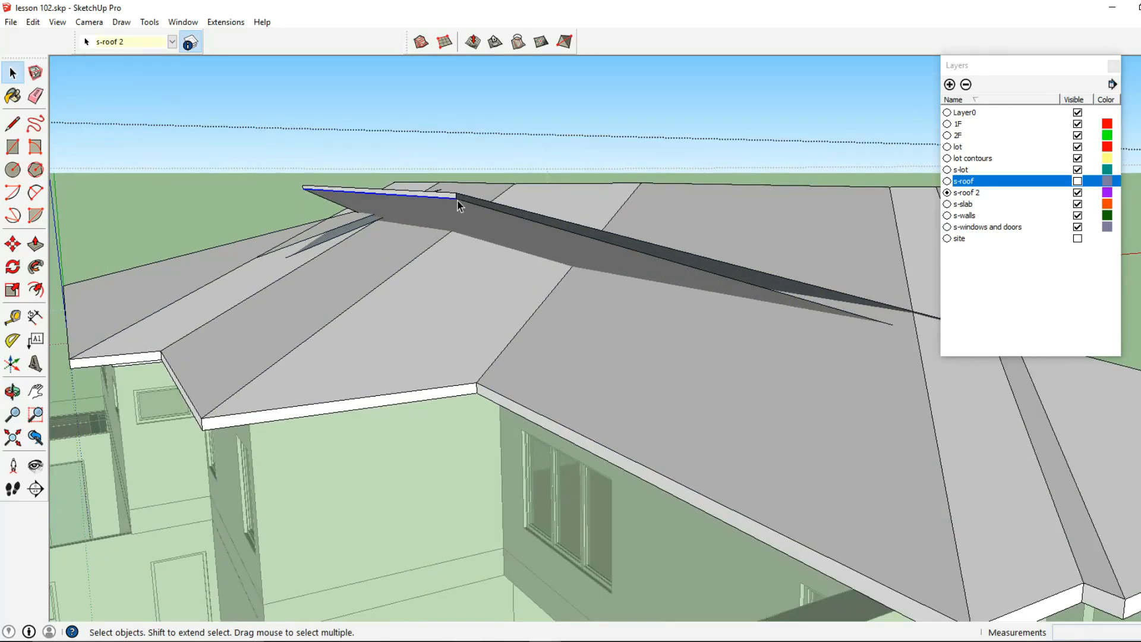
key(Delete)
key(Delete)
click(458, 201)
key(Delete)
middle_drag(552, 235, 624, 257)
middle_drag(812, 308, 813, 240)
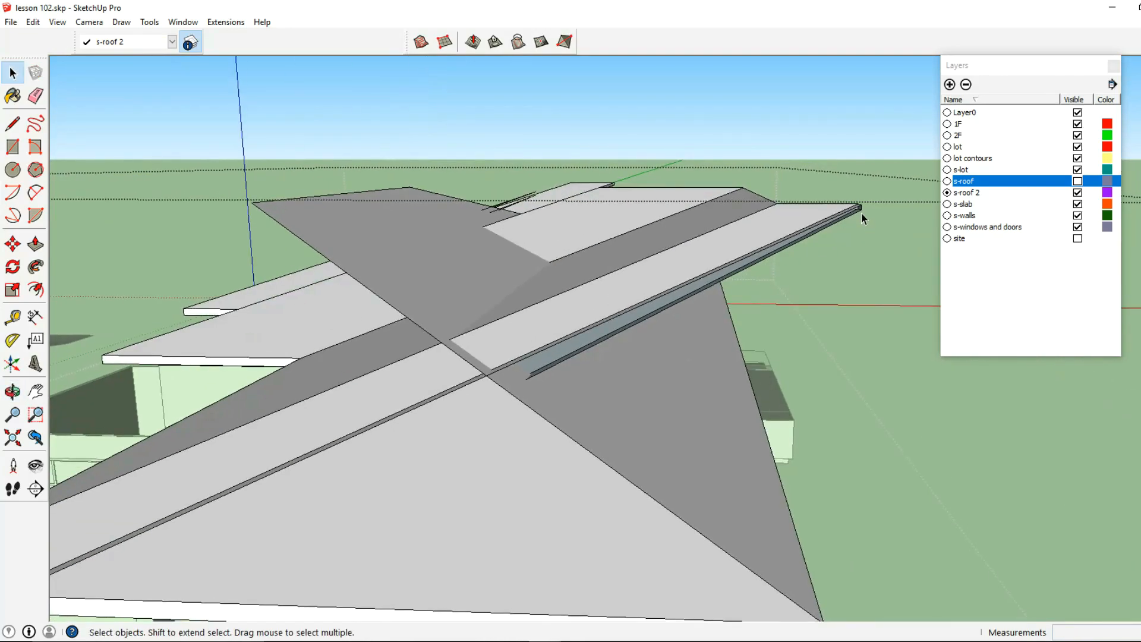
key(Delete)
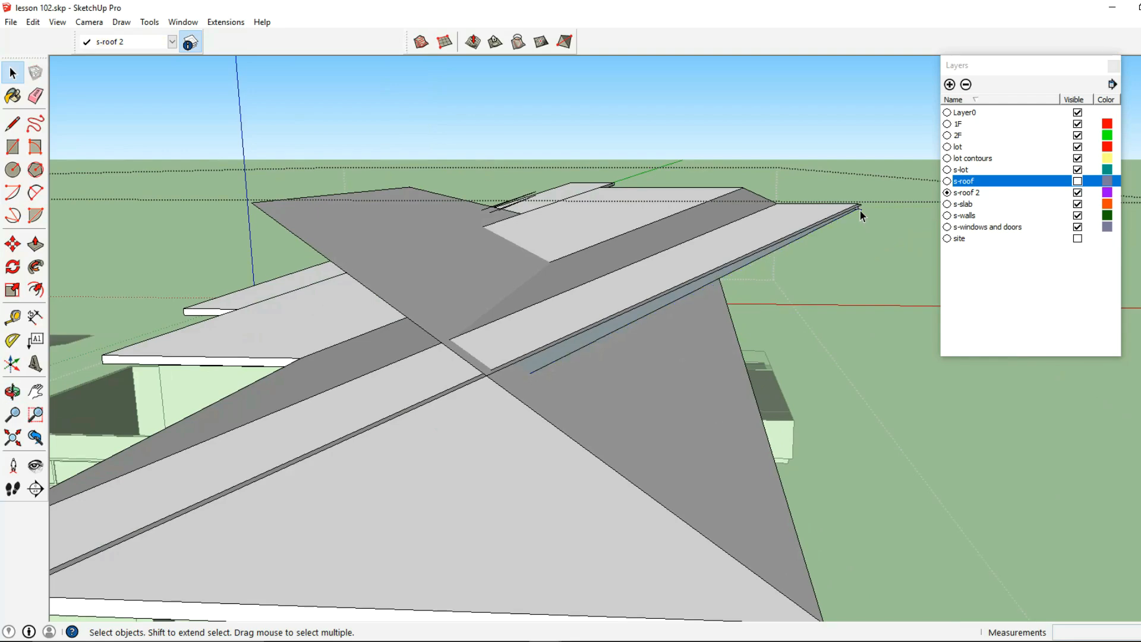
key(Delete)
- Erase the leftover thickness edges on the overshooting ends where the sloped roof planes cross near the ridge
middle_drag(836, 212, 452, 369)
scroll(543, 295, up, 4)
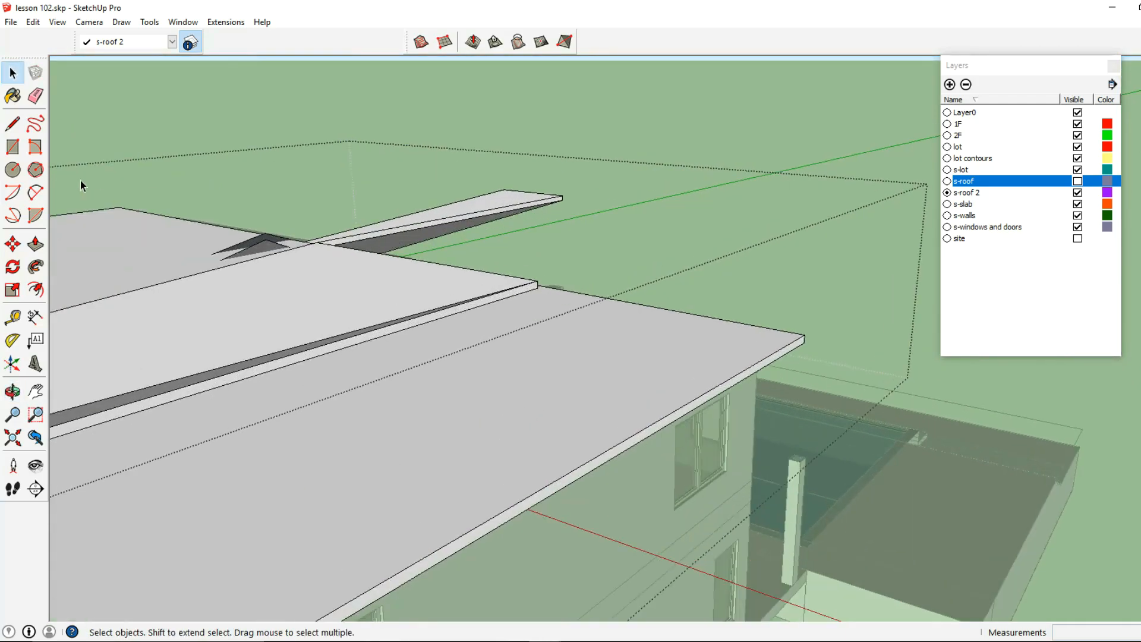
click(36, 98)
middle_drag(476, 224, 511, 404)
scroll(511, 409, up, 2)
click(549, 322)
mouse_move(549, 322)
middle_down()
mouse_move(585, 191)
mouse_move(582, 237)
mouse_move(512, 327)
mouse_move(244, 416)
mouse_move(523, 275)
middle_up()
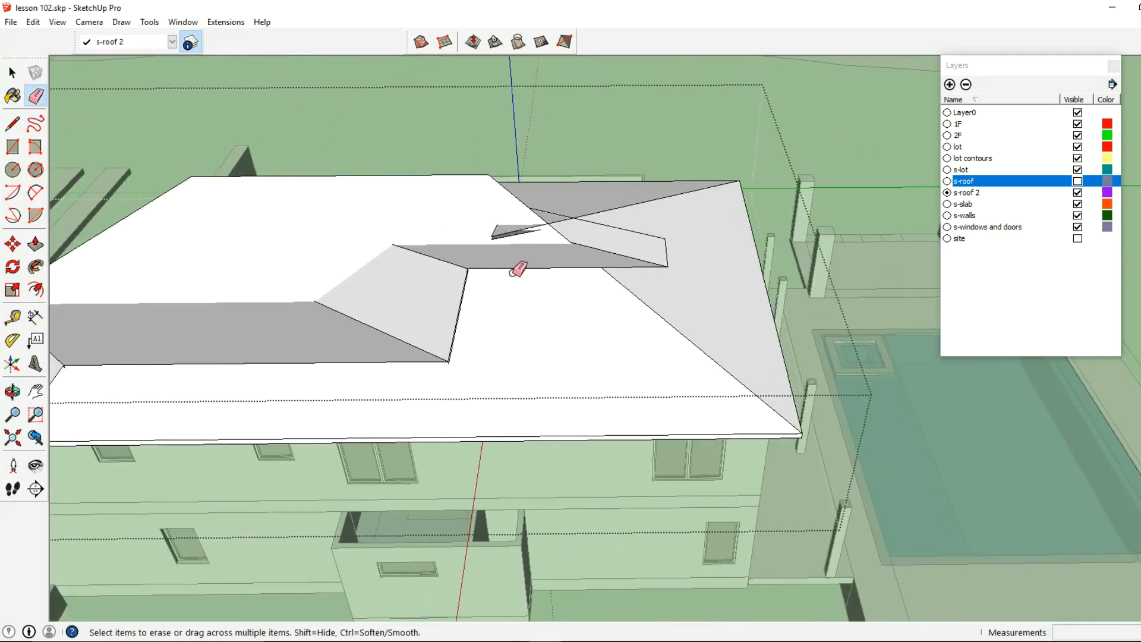
scroll(516, 278, up, 2)
mouse_move(472, 316)
middle_down()
mouse_move(474, 209)
mouse_move(782, 209)
mouse_move(400, 349)
mouse_move(438, 339)
mouse_move(468, 355)
middle_up()
scroll(390, 316, up, 2)
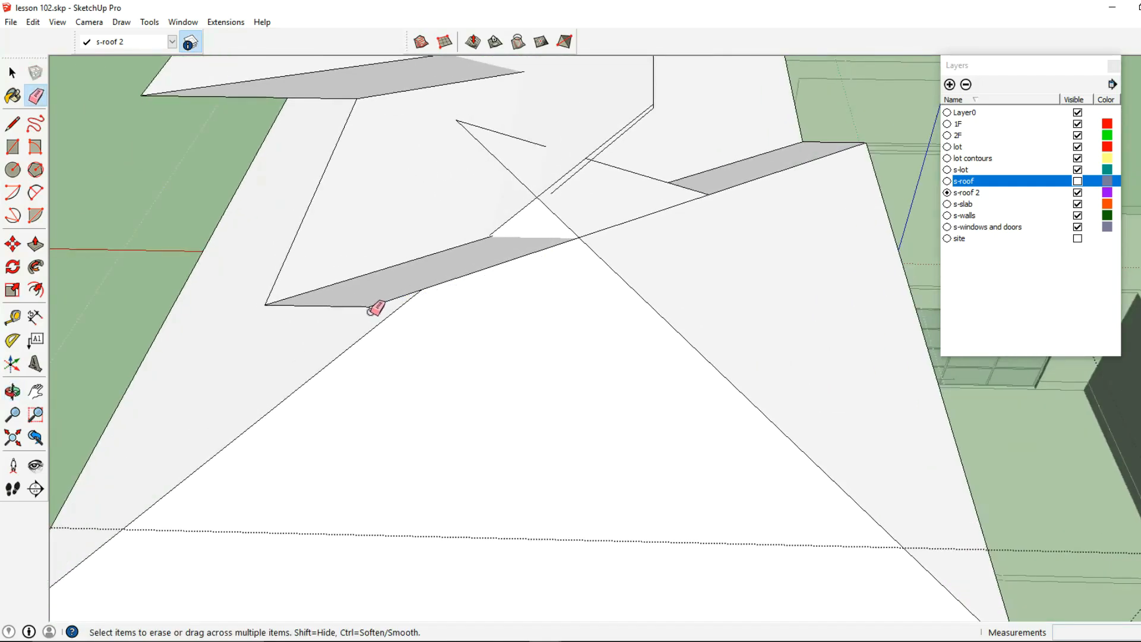
scroll(376, 308, down, 3)
middle_drag(438, 305, 675, 286)
scroll(675, 285, up, 5)
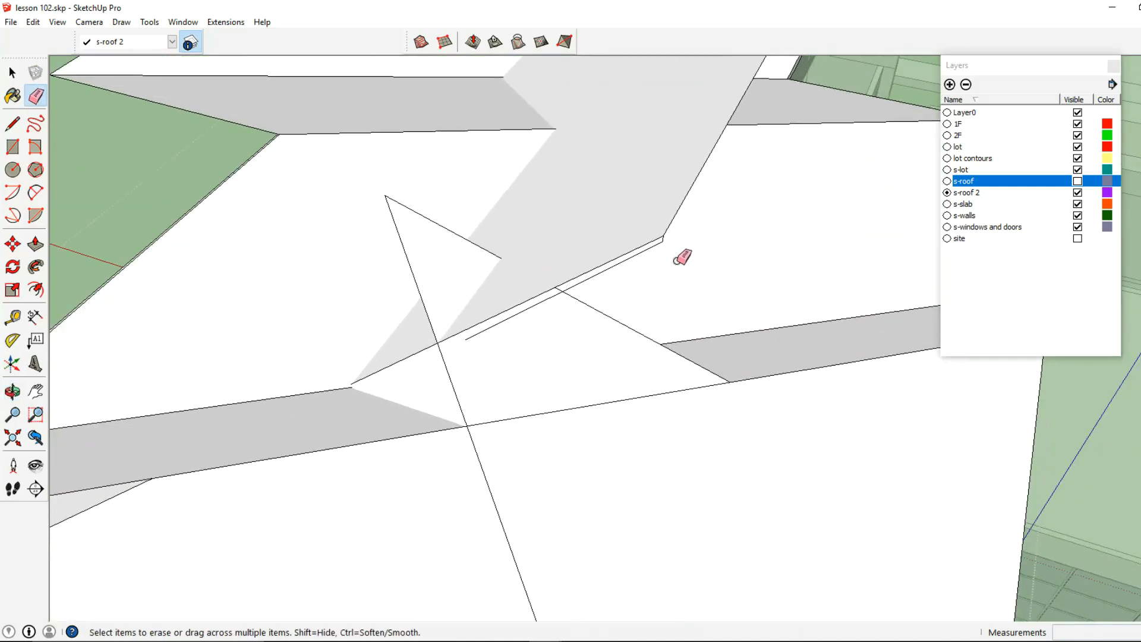
scroll(689, 309, down, 5)
mouse_move(693, 301)
middle_down()
mouse_move(303, 268)
mouse_move(443, 307)
mouse_move(612, 300)
middle_up()
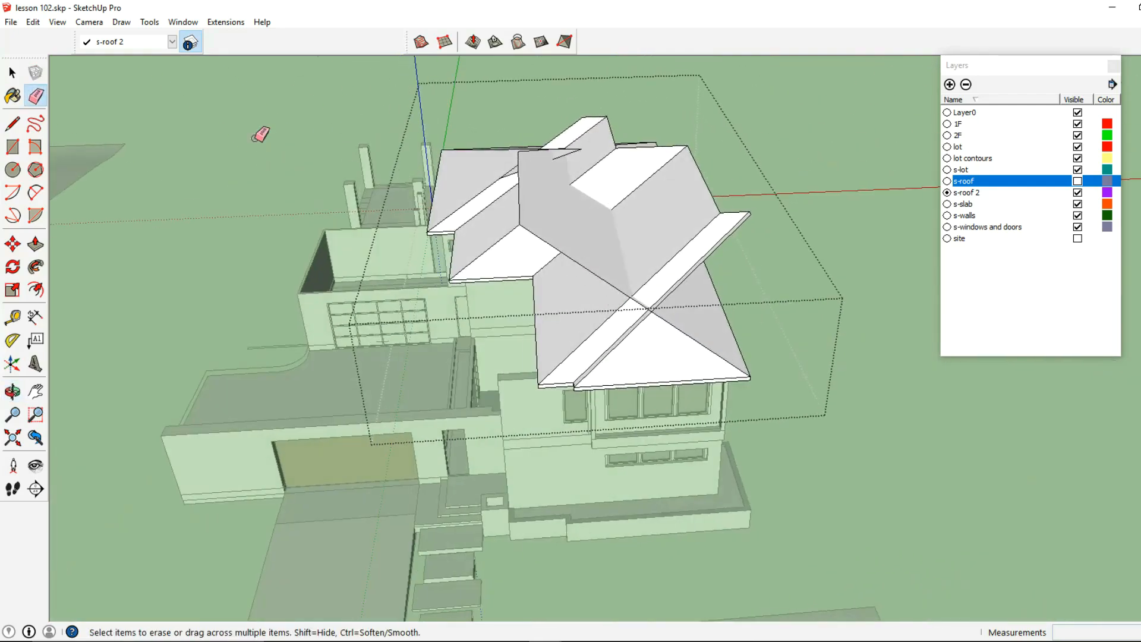
- Select all the sloped roof geometry in the group and intersect its faces with the selection
click(13, 73)
scroll(395, 150, down, 3)
mouse_move(410, 164)
middle_down()
mouse_move(458, 214)
mouse_move(455, 241)
middle_up()
drag(372, 435, 765, 140)
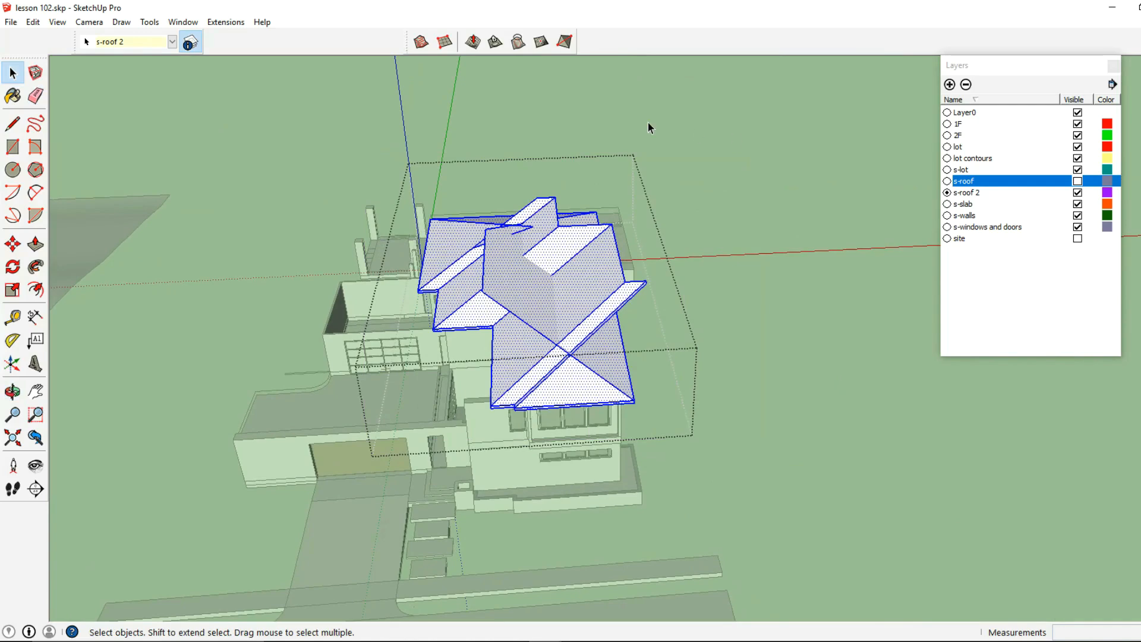
right_click(545, 253)
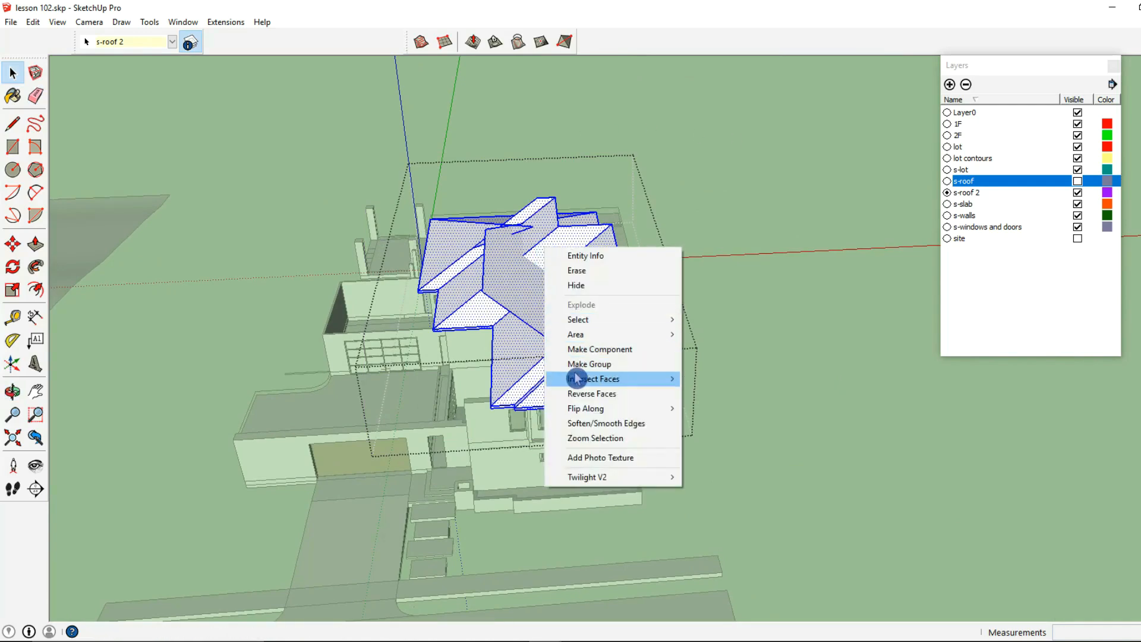
mouse_move(578, 378)
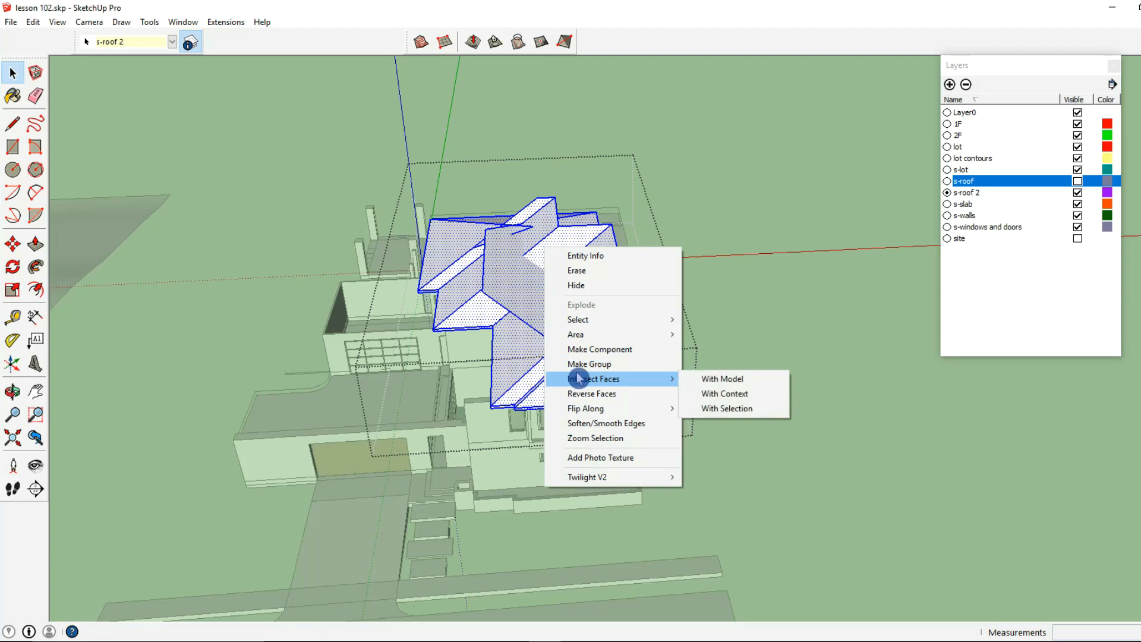
click(715, 409)
- Delete the surplus roof faces projecting above the intersection lines at the street-side end and over the middle section
scroll(580, 343, up, 3)
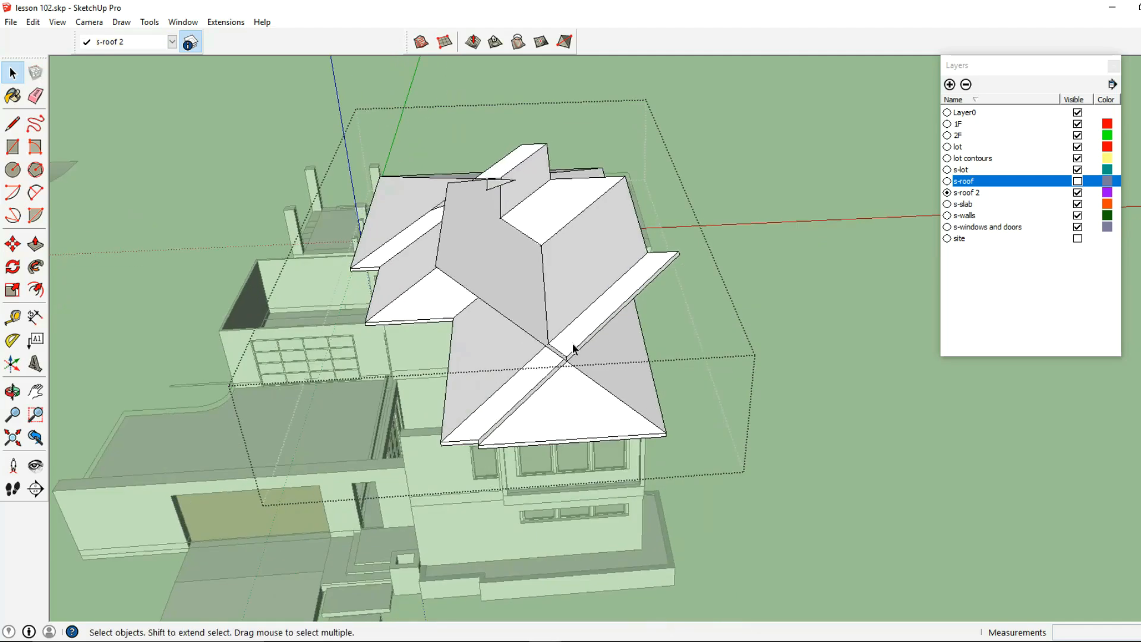
mouse_move(619, 267)
middle_down()
mouse_move(603, 289)
mouse_move(764, 249)
mouse_move(598, 330)
mouse_move(511, 314)
mouse_move(581, 309)
mouse_move(614, 359)
mouse_move(664, 286)
middle_up()
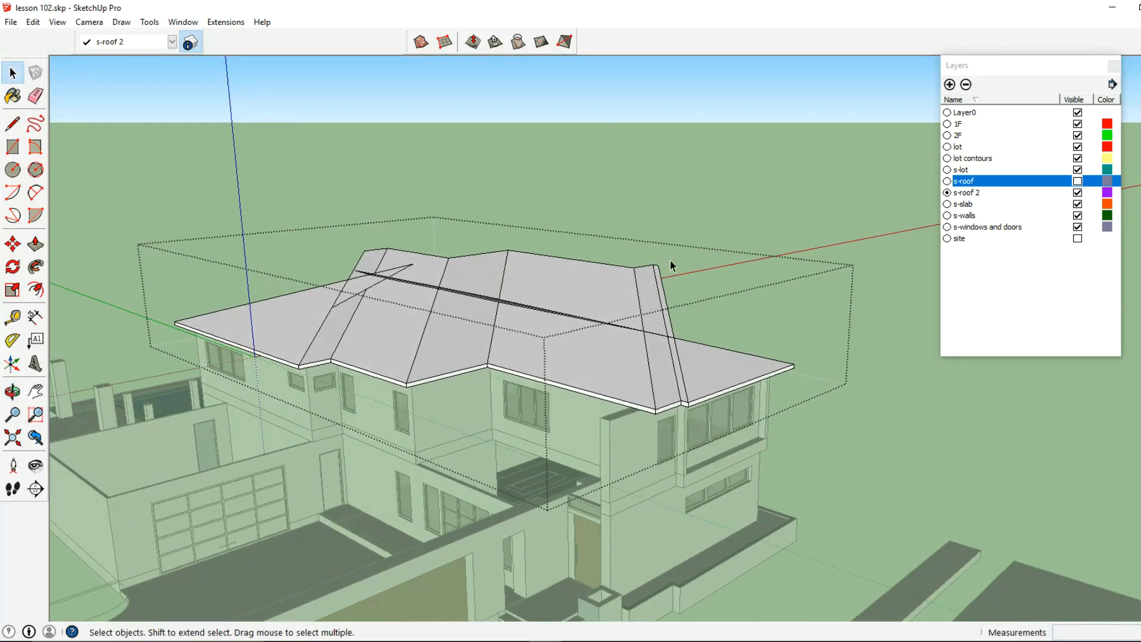
click(619, 276)
key(Delete)
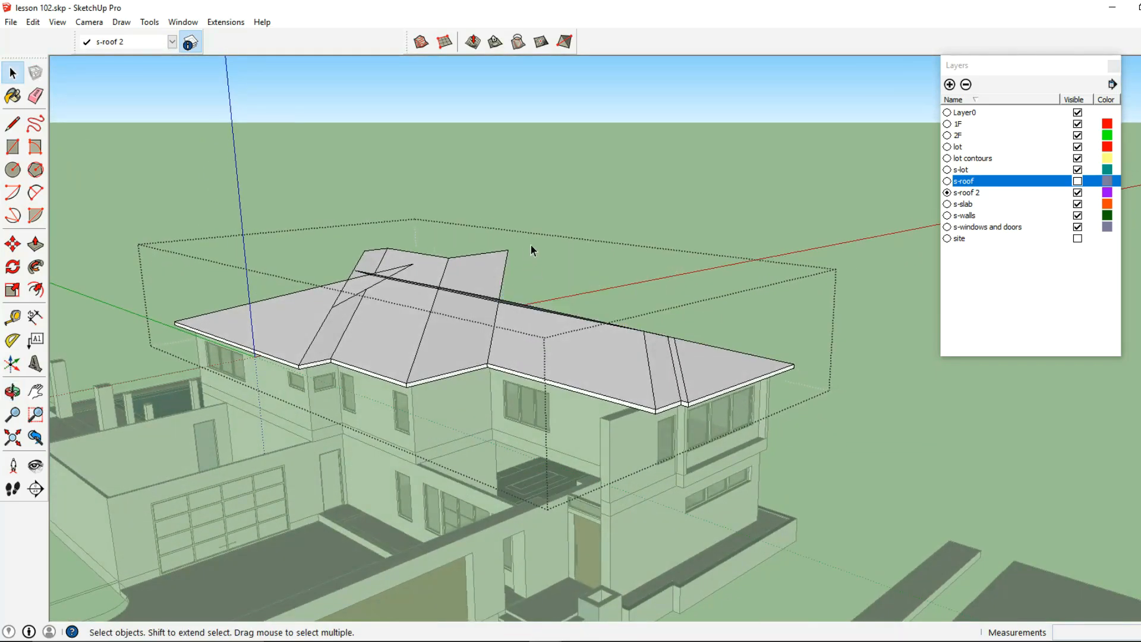
drag(443, 259, 442, 260)
key(Delete)
- Delete the faces and edges protruding above the ridge toward the pool-side end of the sloped roof
middle_drag(410, 265, 500, 237)
scroll(358, 282, up, 1)
drag(373, 245, 339, 257)
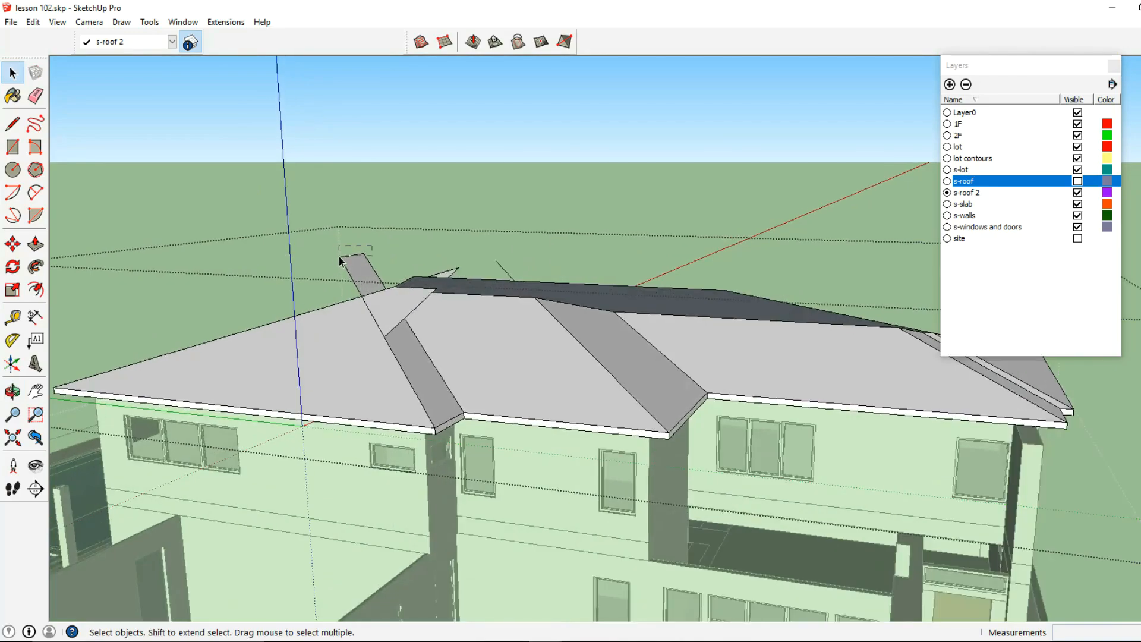
middle_drag(425, 292, 468, 221)
click(688, 240)
key(Delete)
scroll(476, 245, up, 1)
drag(422, 240, 422, 242)
key(Delete)
click(523, 257)
key(Delete)
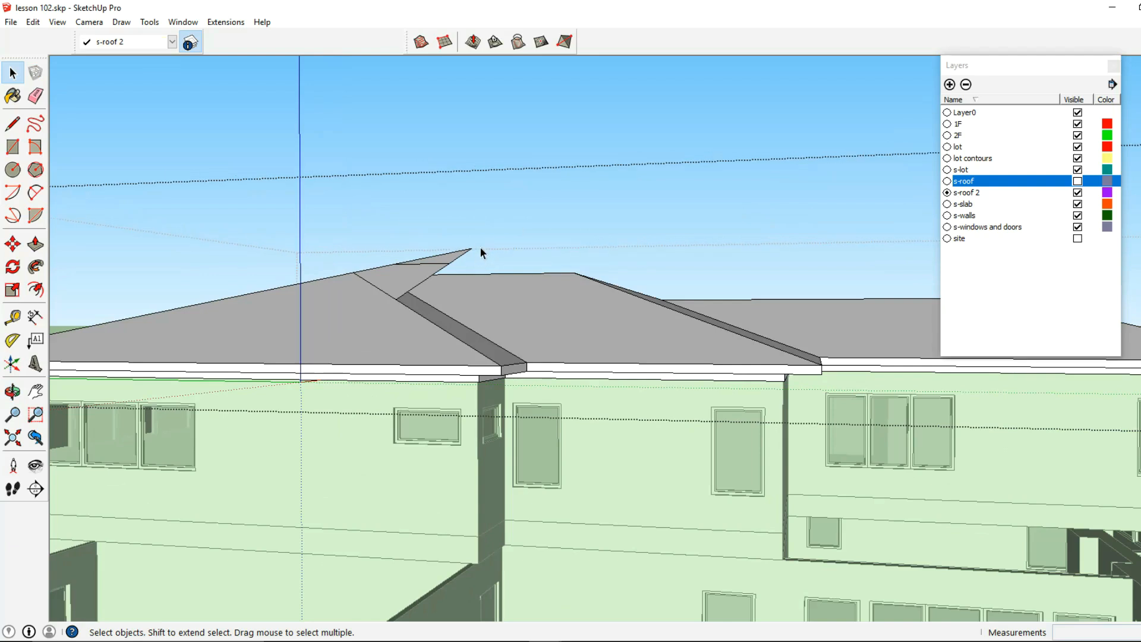
- Remove the last overlapping slivers and stray edges at the ridge above the stepped front corner
scroll(467, 260, up, 1)
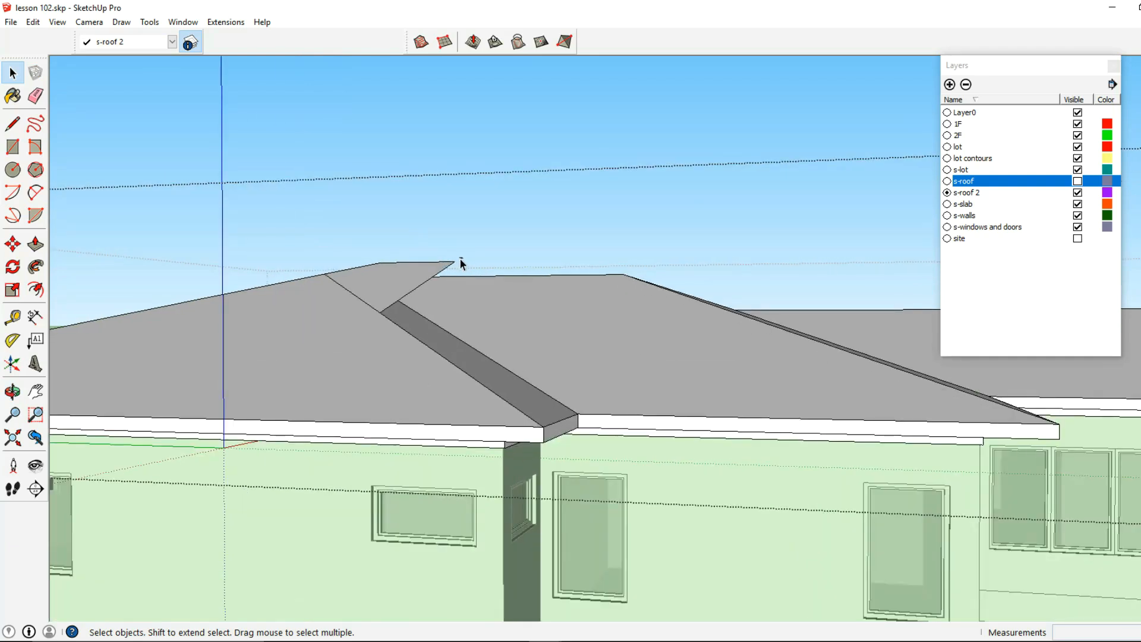
click(449, 264)
key(Delete)
scroll(382, 271, up, 1)
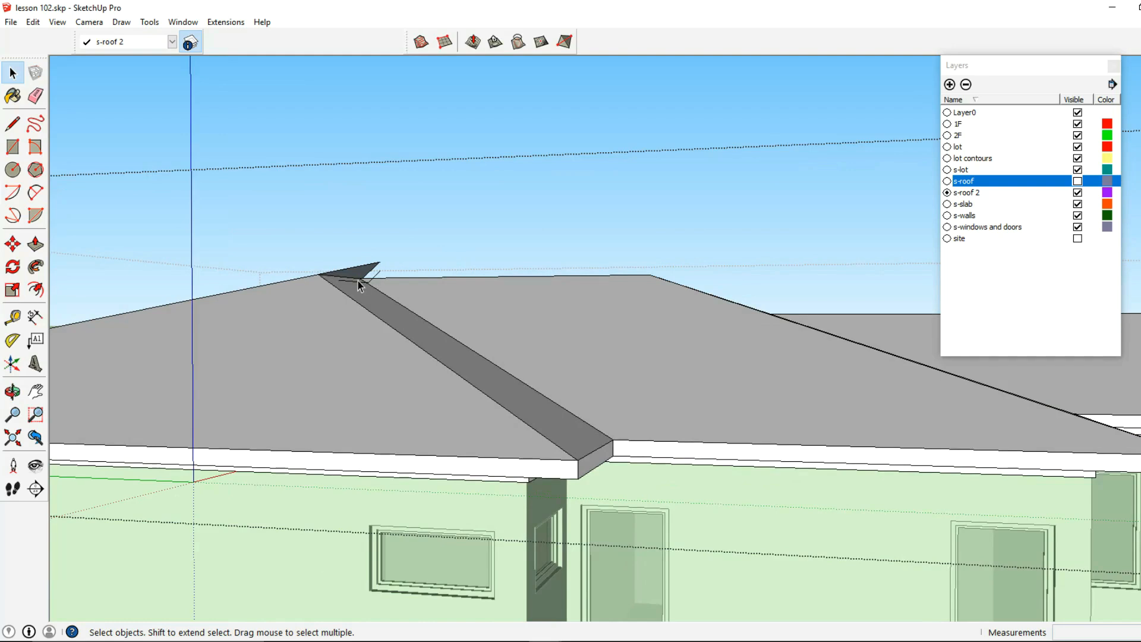
key(Delete)
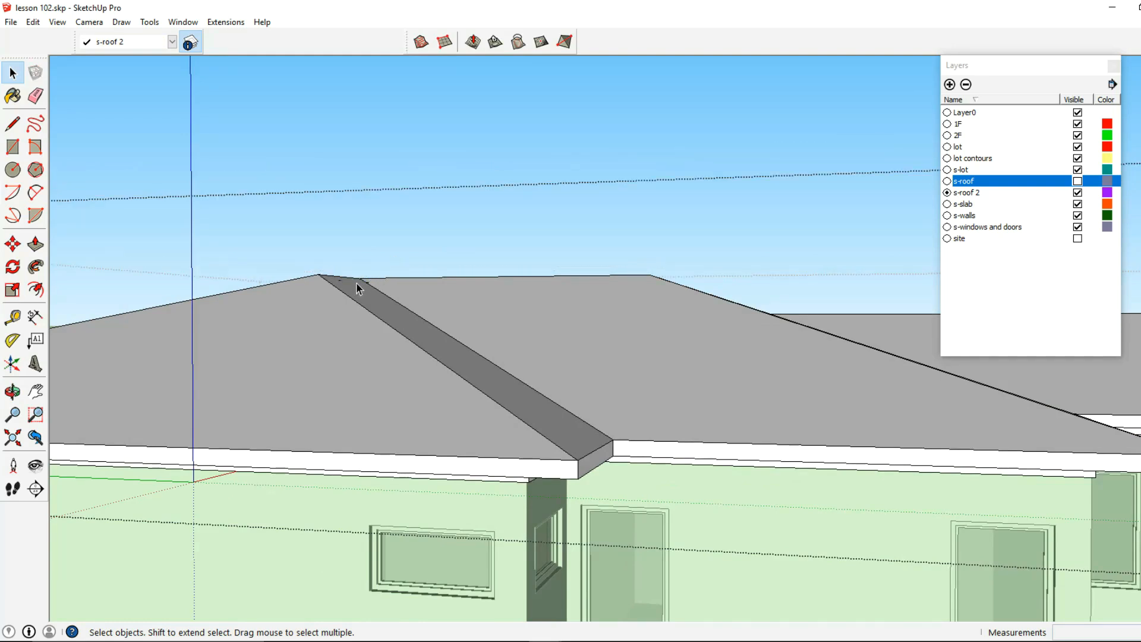
mouse_move(359, 284)
middle_down()
mouse_move(327, 354)
mouse_move(591, 369)
mouse_move(547, 364)
mouse_move(722, 513)
mouse_move(364, 298)
mouse_move(586, 283)
mouse_move(416, 241)
mouse_move(429, 245)
mouse_move(235, 241)
mouse_move(295, 268)
mouse_move(267, 250)
mouse_move(540, 255)
mouse_move(455, 248)
mouse_move(619, 296)
mouse_move(688, 302)
mouse_move(594, 301)
mouse_move(632, 305)
mouse_move(653, 327)
mouse_move(868, 373)
mouse_move(346, 291)
middle_up()
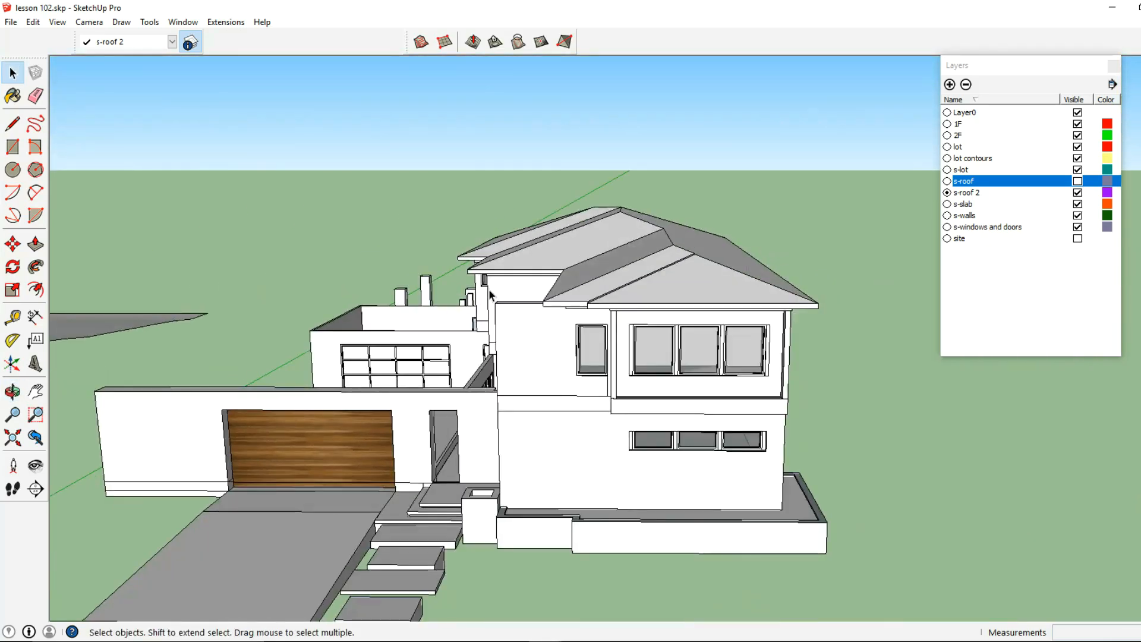
- Make s-roof the current layer with its flat roofs shown, and hide the s-roof 2 layer
middle_drag(485, 289, 683, 268)
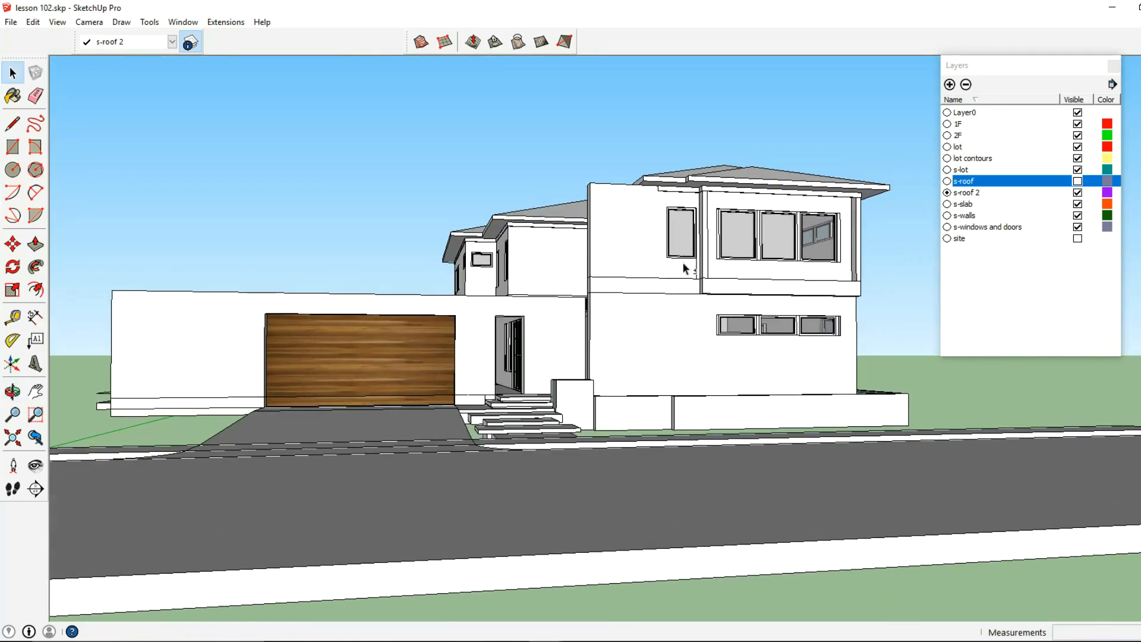
middle_drag(575, 301, 287, 335)
scroll(350, 336, down, 1)
middle_drag(515, 339, 575, 399)
click(948, 181)
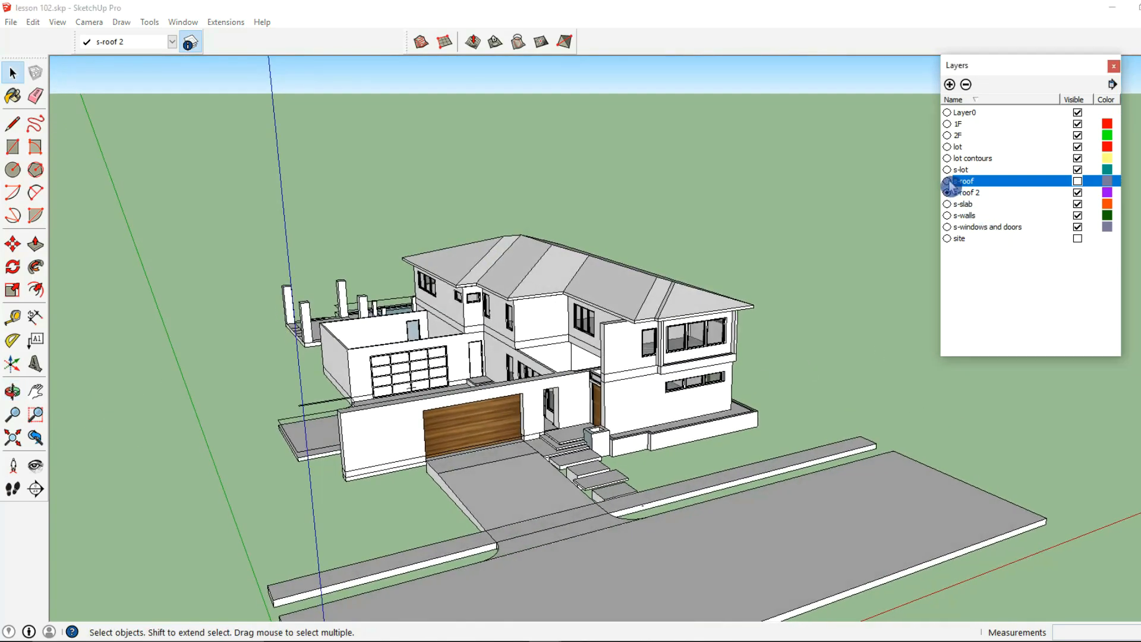
click(1077, 192)
middle_drag(684, 386, 902, 291)
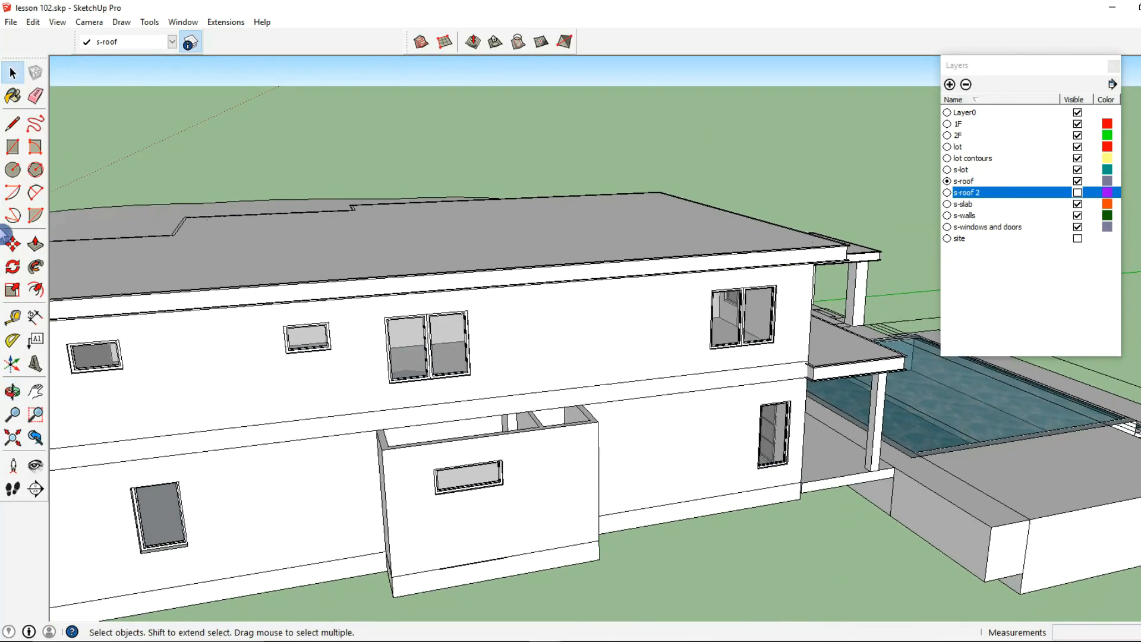
- Draw a 4' by 16' rectangle across the top of the open ground-floor projection below the upper windows
click(13, 134)
click(11, 153)
middle_drag(369, 410, 389, 486)
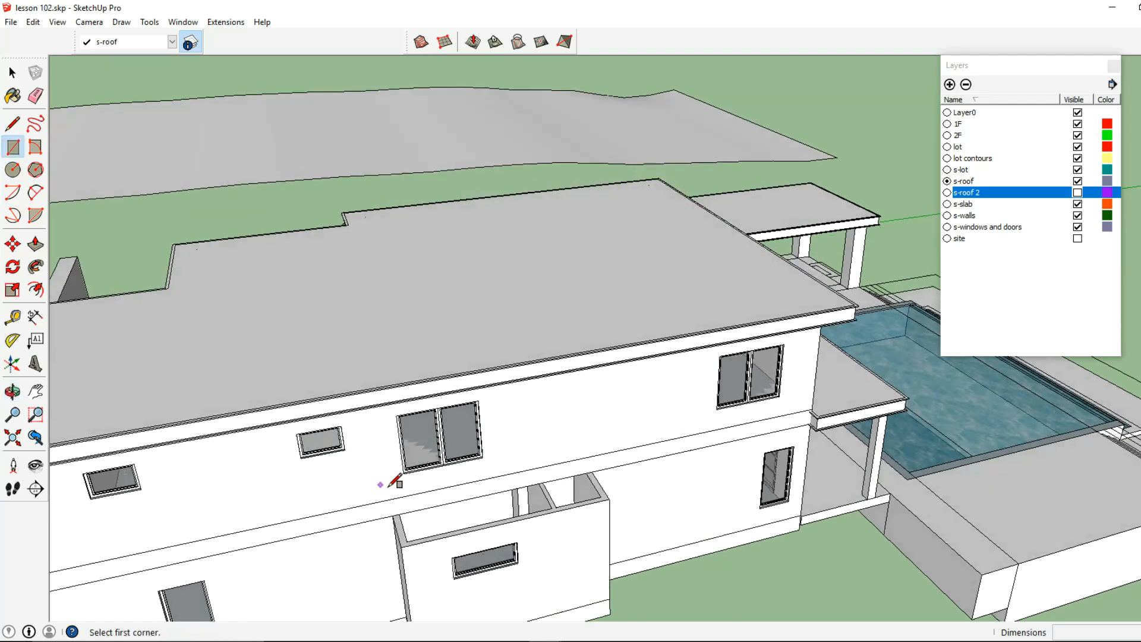
scroll(389, 488, up, 2)
click(390, 523)
shift+middle_drag(684, 508, 571, 457)
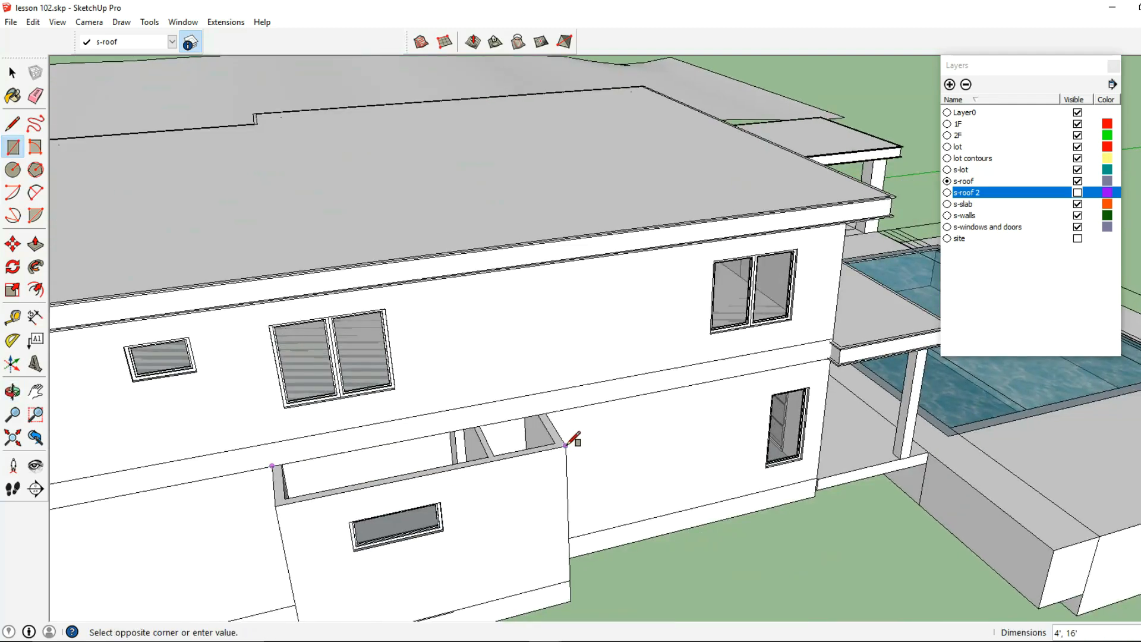
click(566, 445)
- Make the new rectangle over the ground-floor projection a group and open it for editing
click(12, 75)
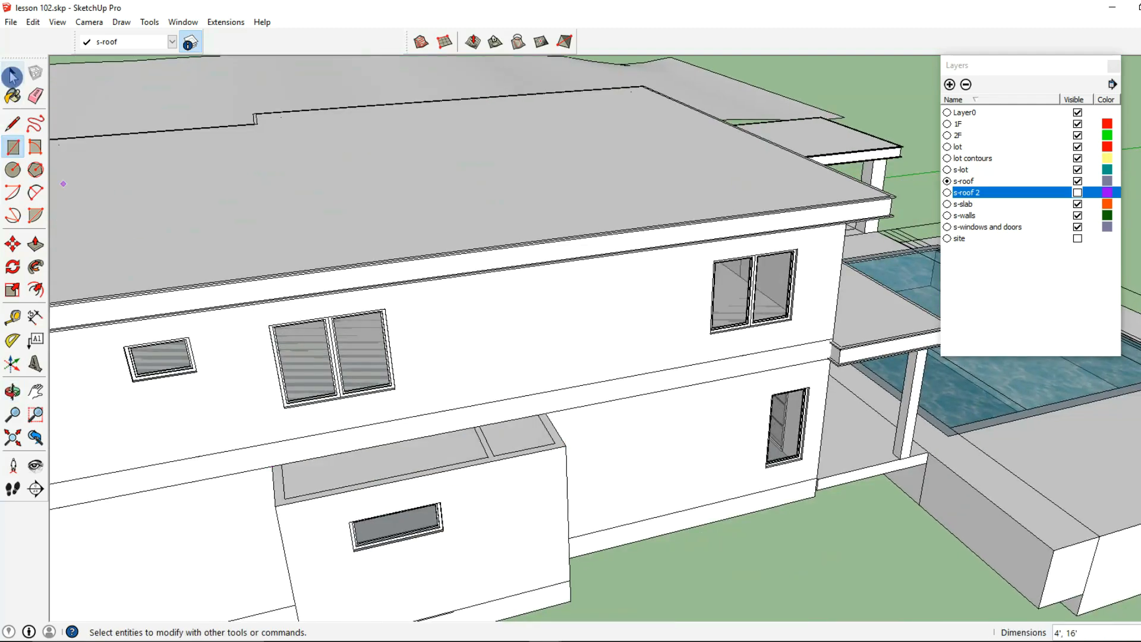
right_click(370, 469)
click(430, 363)
shift+middle_drag(290, 506, 399, 439)
double_click(431, 420)
- Push/Pull the rectangle's face upward 1' 4" to form the small roof slab
click(36, 245)
click(387, 433)
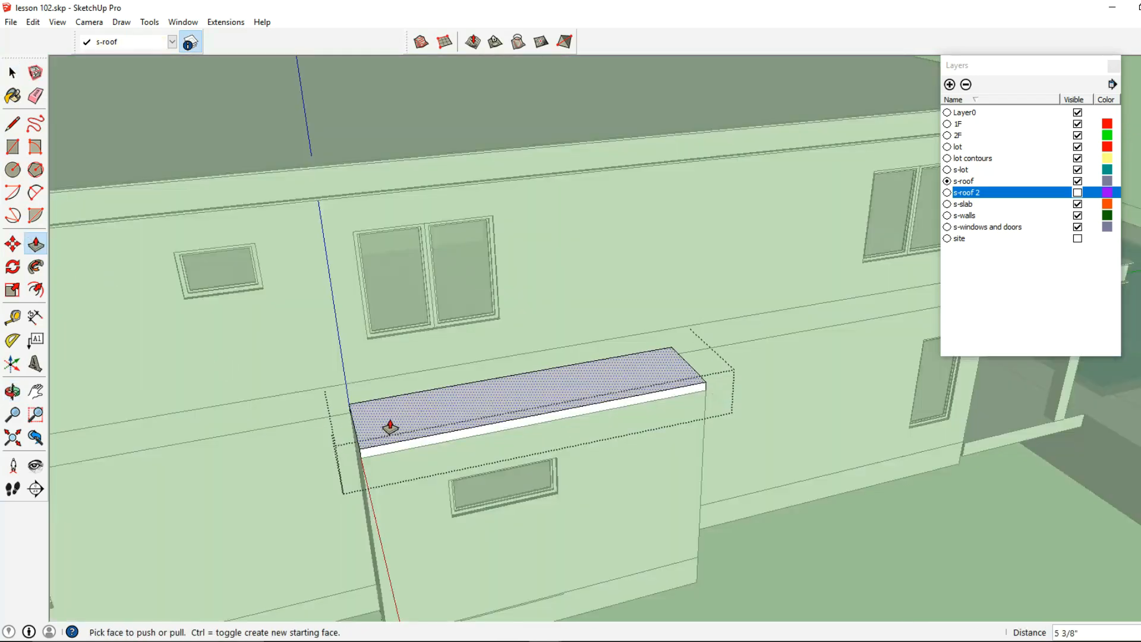
key(Return)
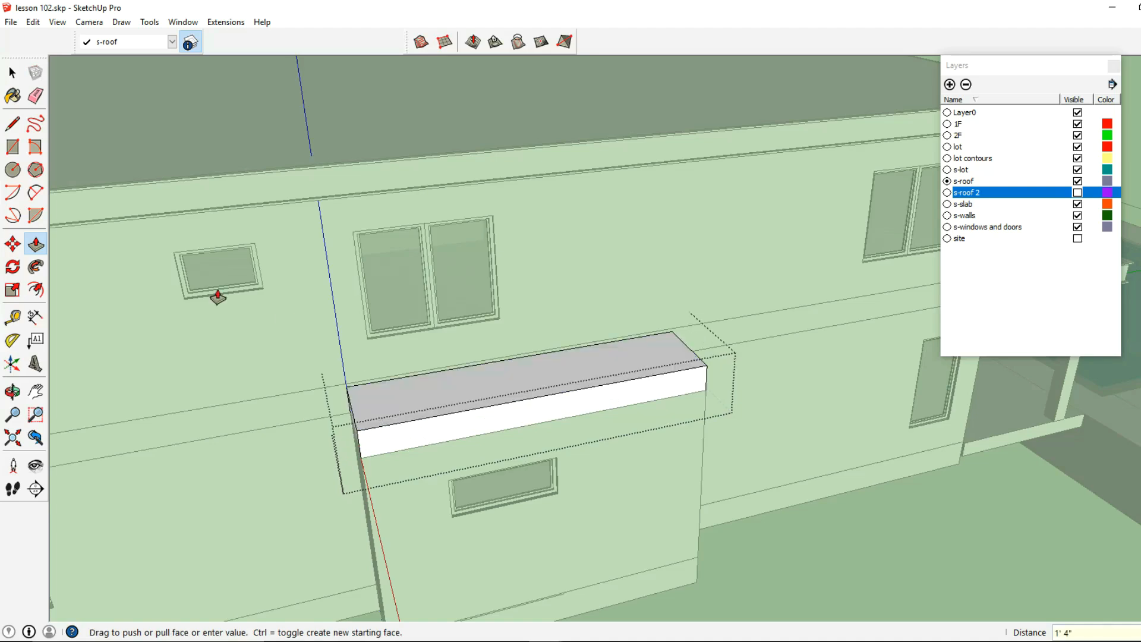
- Extend the small roof slab's front face and both end faces outward by 1' to form the overhang
middle_drag(377, 434, 443, 403)
click(435, 409)
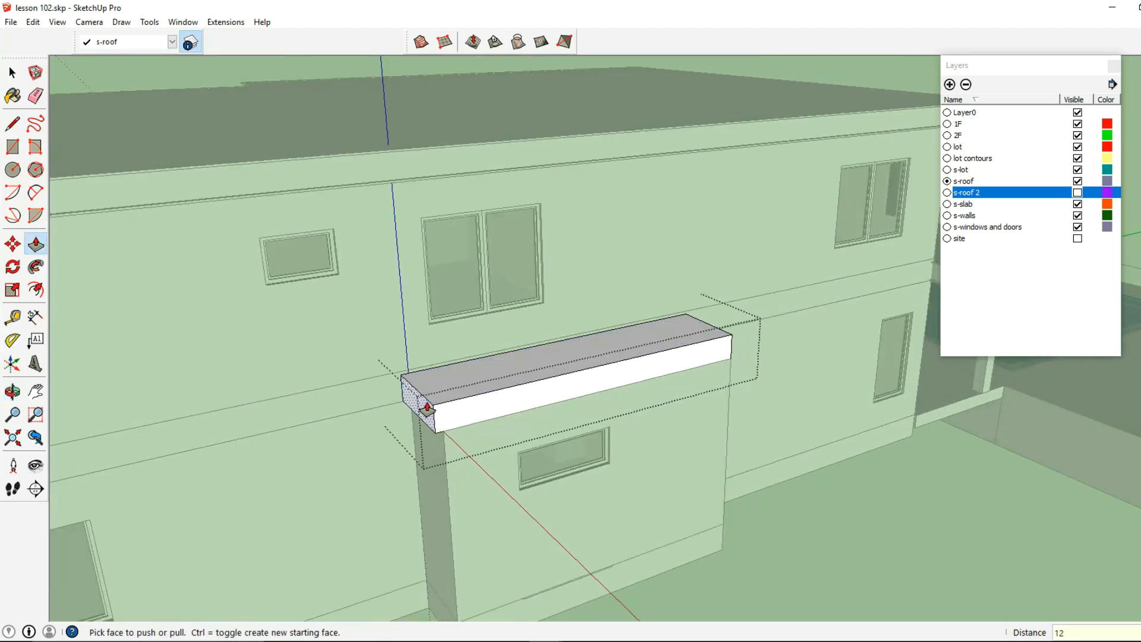
key(Return)
double_click(485, 416)
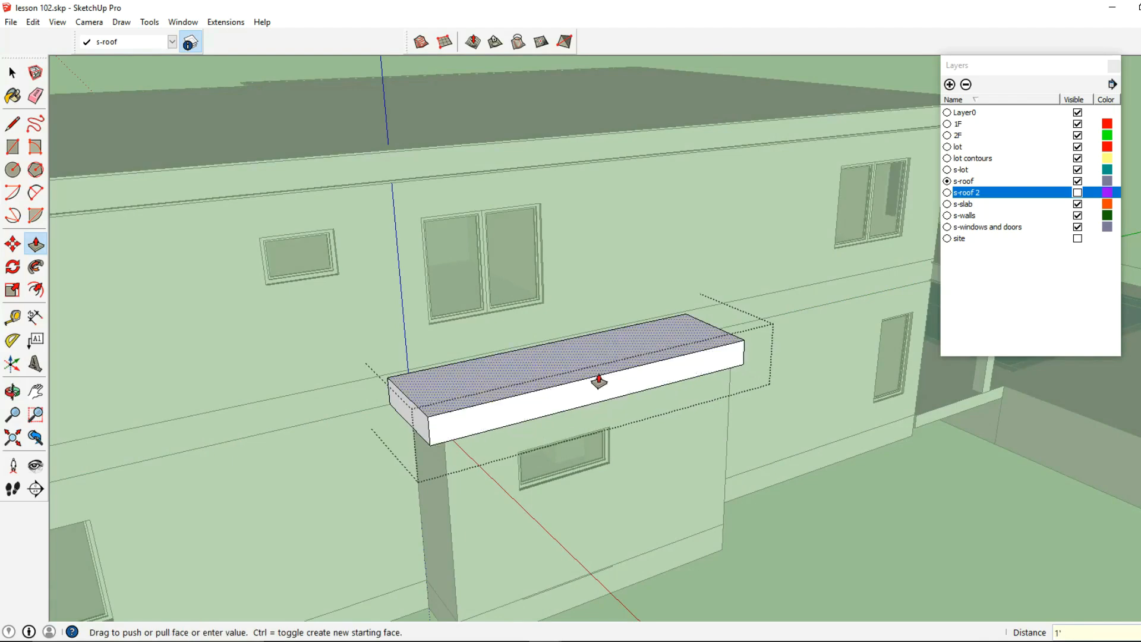
middle_drag(599, 381, 507, 385)
double_click(491, 356)
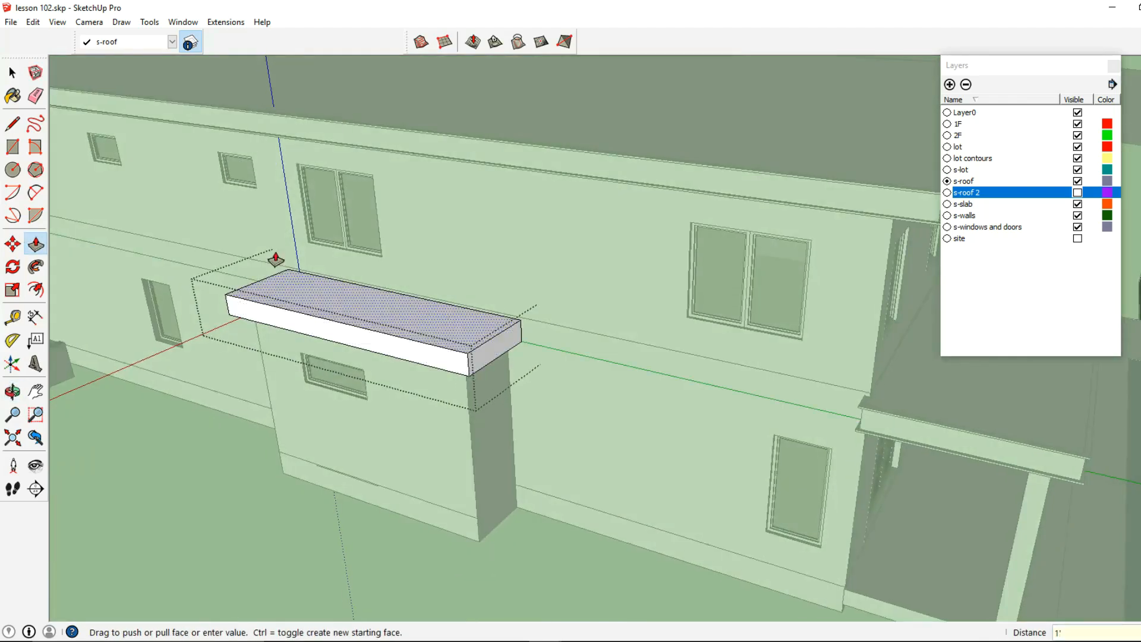
- Close the small roof slab's group and paste the copied fascia profile onto the slab's top face
click(17, 75)
key(Escape)
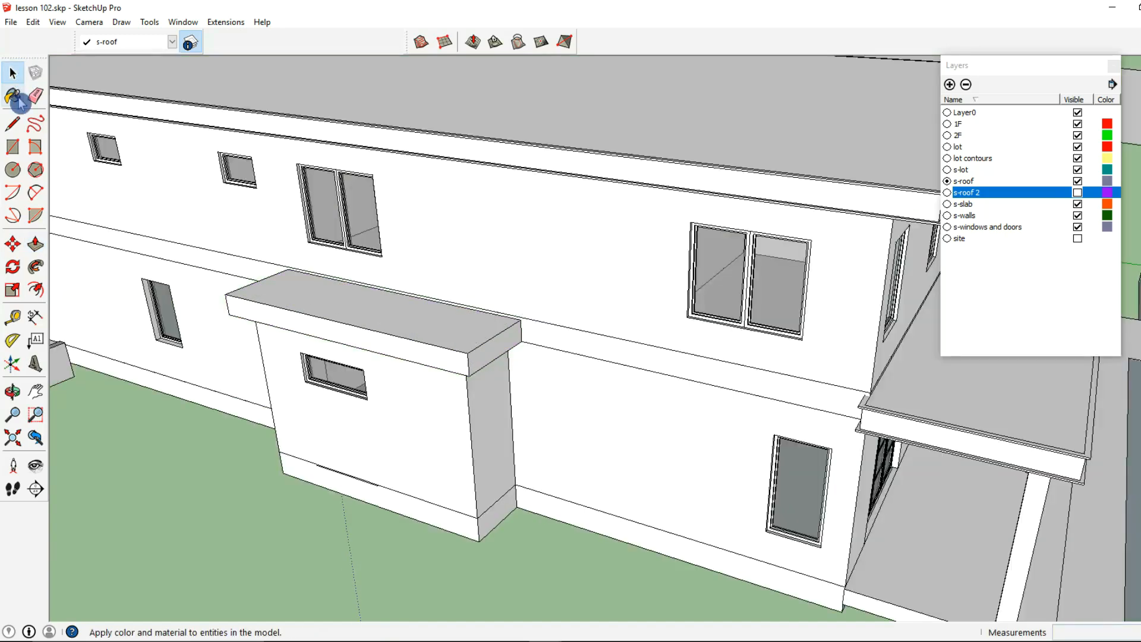
click(32, 22)
click(63, 101)
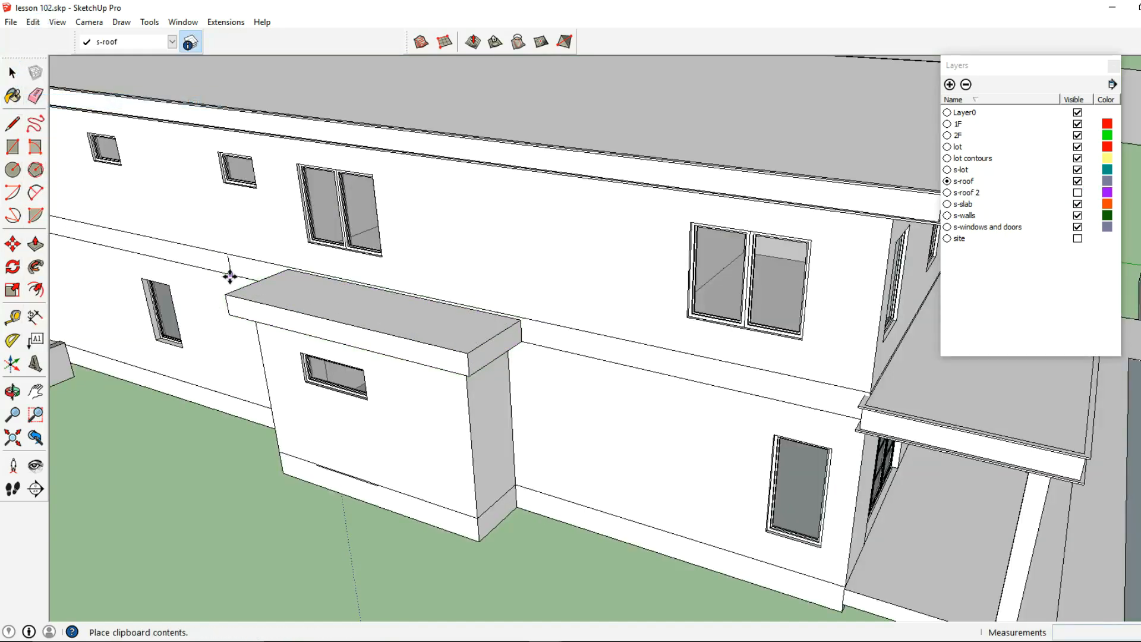
scroll(309, 314, up, 5)
shift+middle_drag(570, 323, 466, 298)
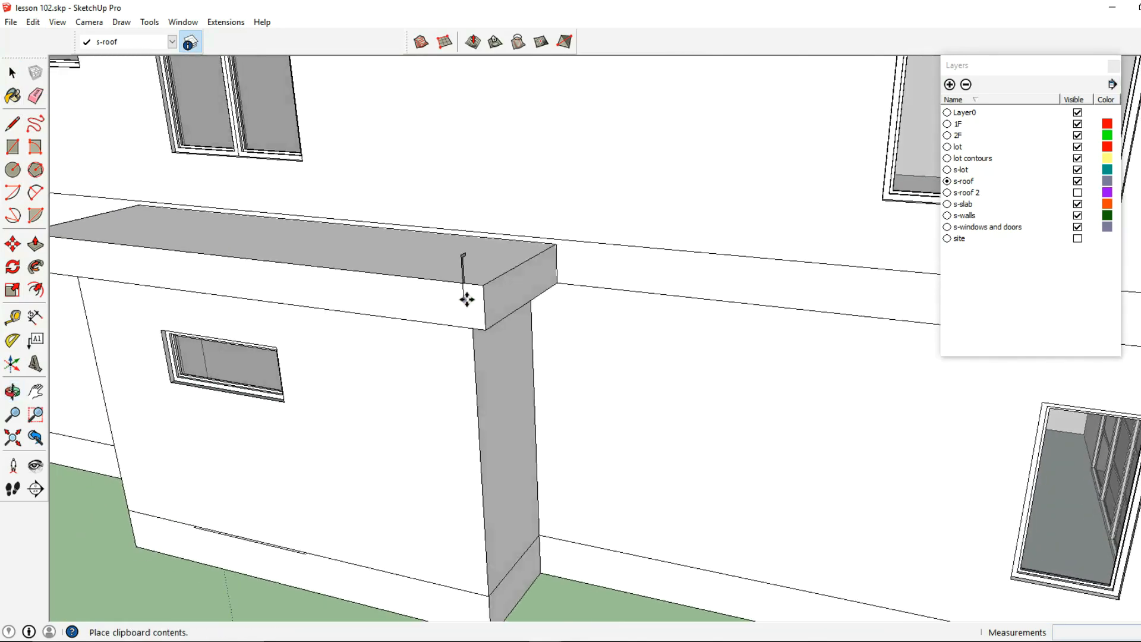
scroll(467, 300, up, 2)
scroll(549, 315, down, 2)
middle_drag(162, 301, 598, 331)
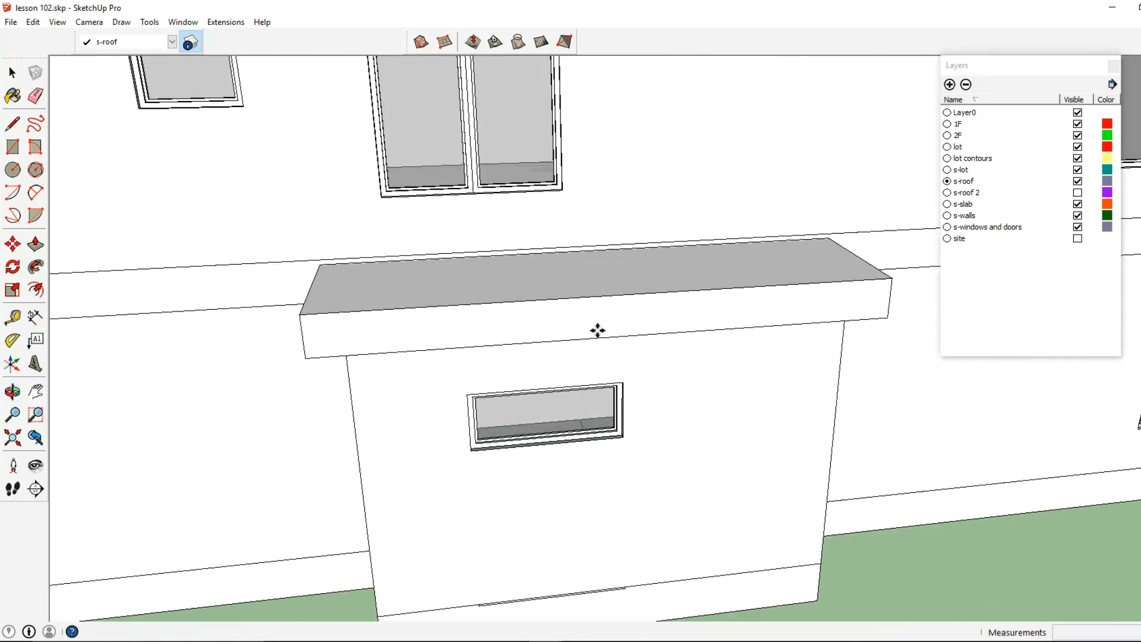
middle_drag(334, 321, 561, 283)
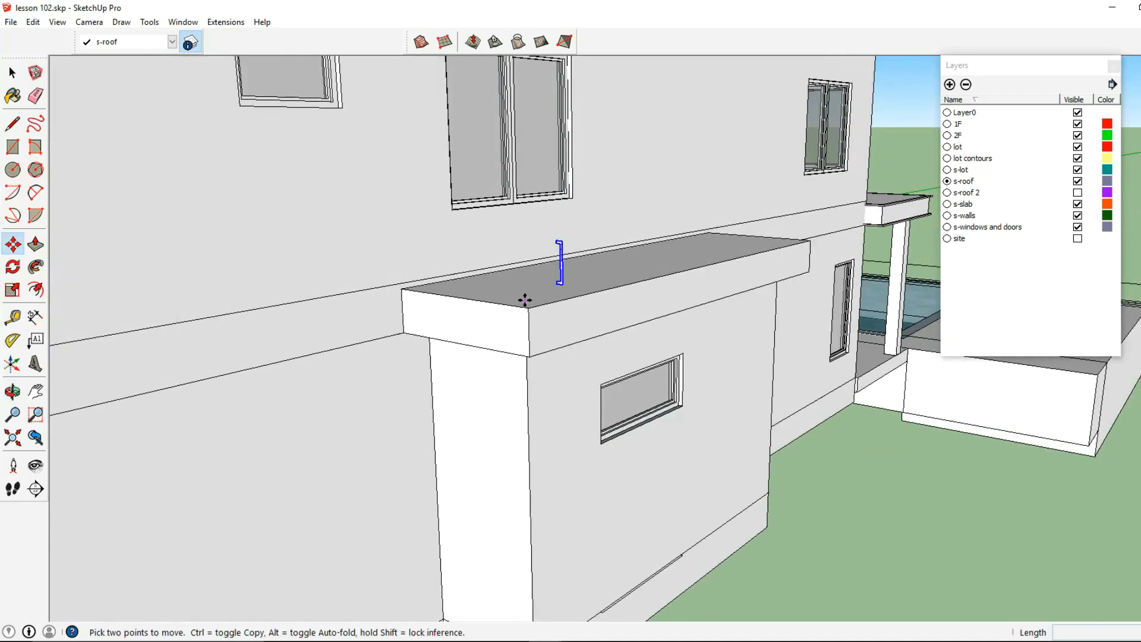
- Rotate the pasted fascia profile 90° about the vertical axis on the slab's top face
click(13, 267)
middle_drag(297, 369, 559, 302)
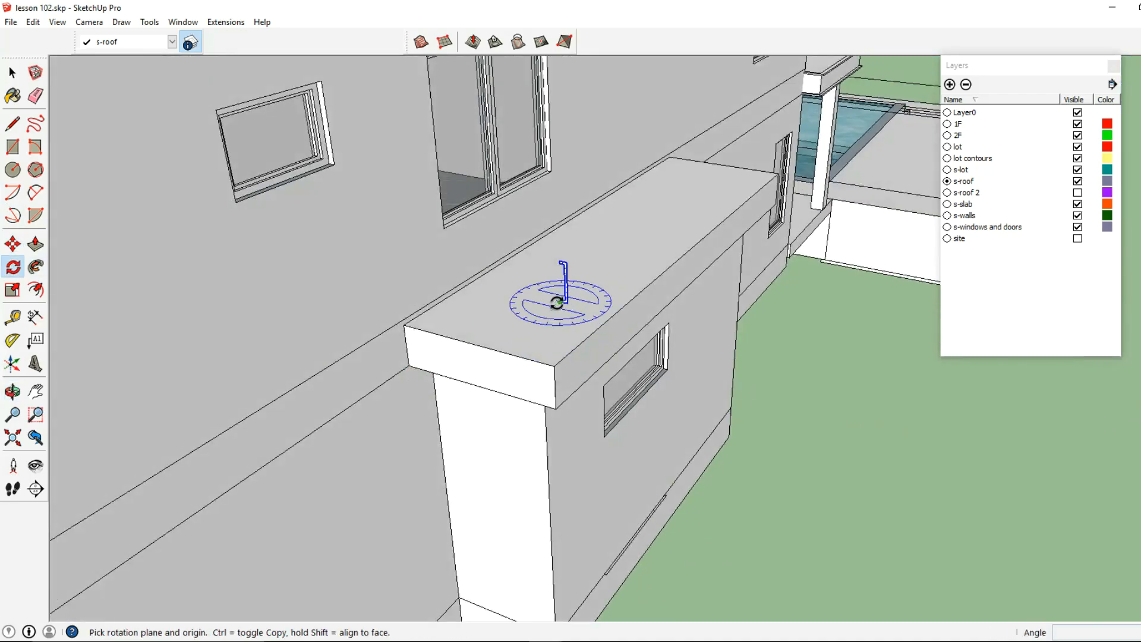
click(557, 310)
click(598, 279)
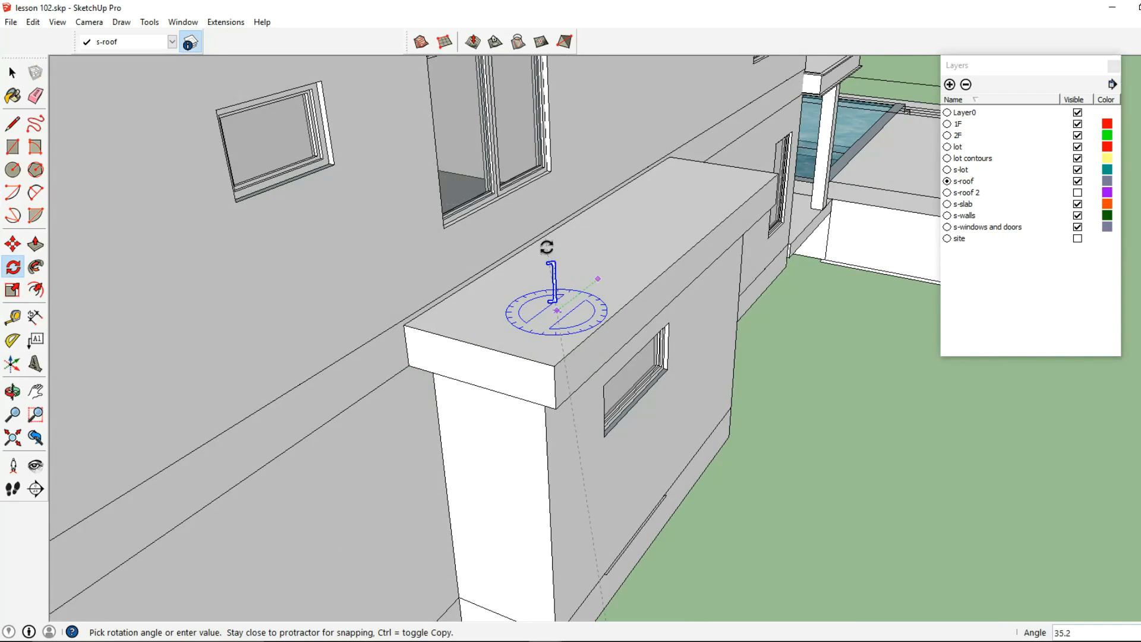
click(544, 245)
- Move the fascia profile by its upper corner onto the slab's top corner where the end face meets the house wall
click(12, 199)
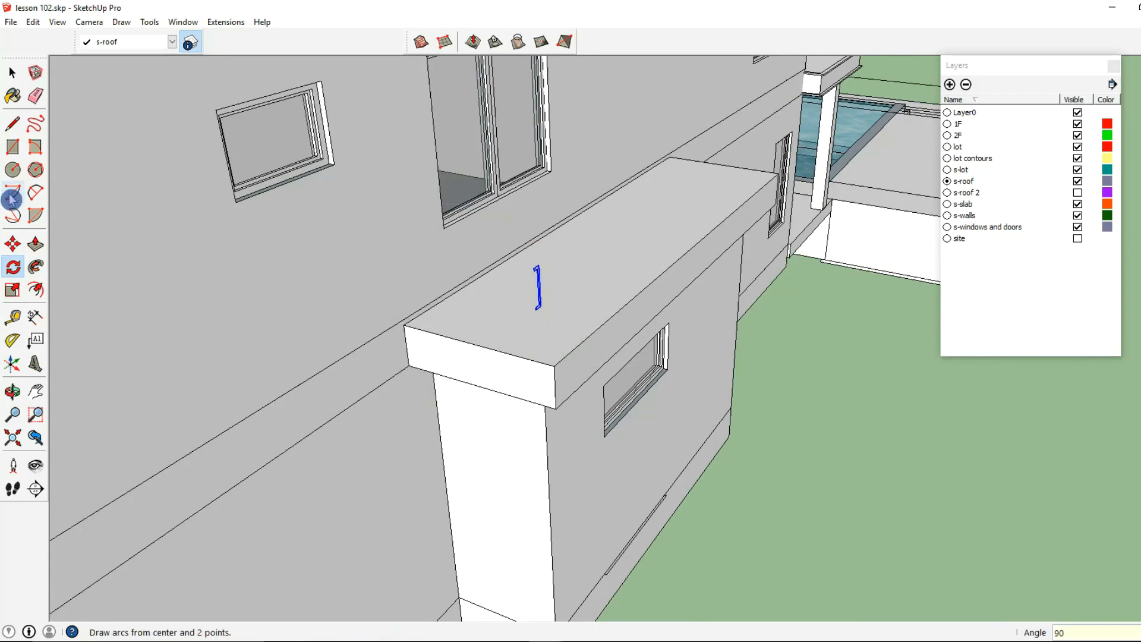
click(13, 243)
scroll(535, 280, up, 3)
click(535, 244)
scroll(354, 303, up, 1)
click(351, 301)
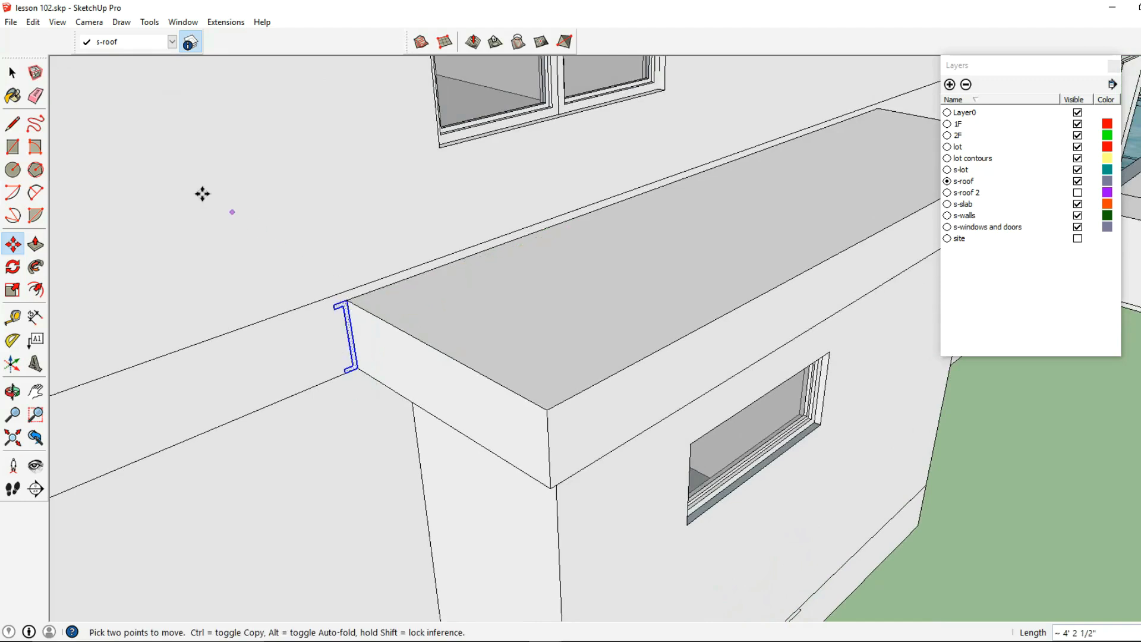
- Cut the fascia profile and paste it in place inside the small roof slab's group
click(14, 73)
click(376, 340)
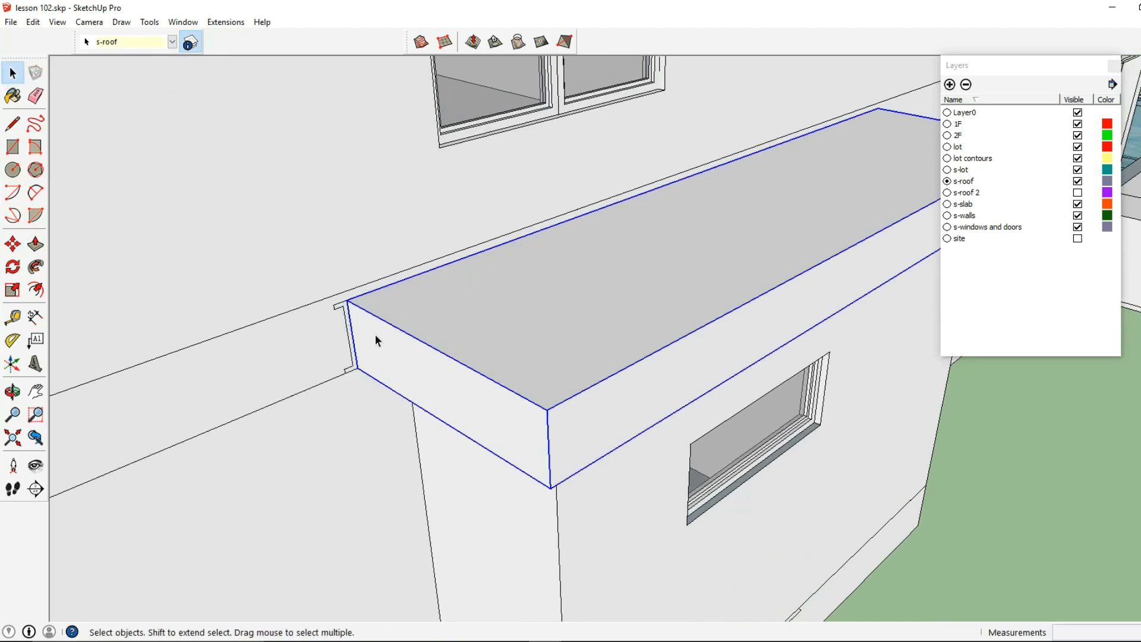
click(346, 312)
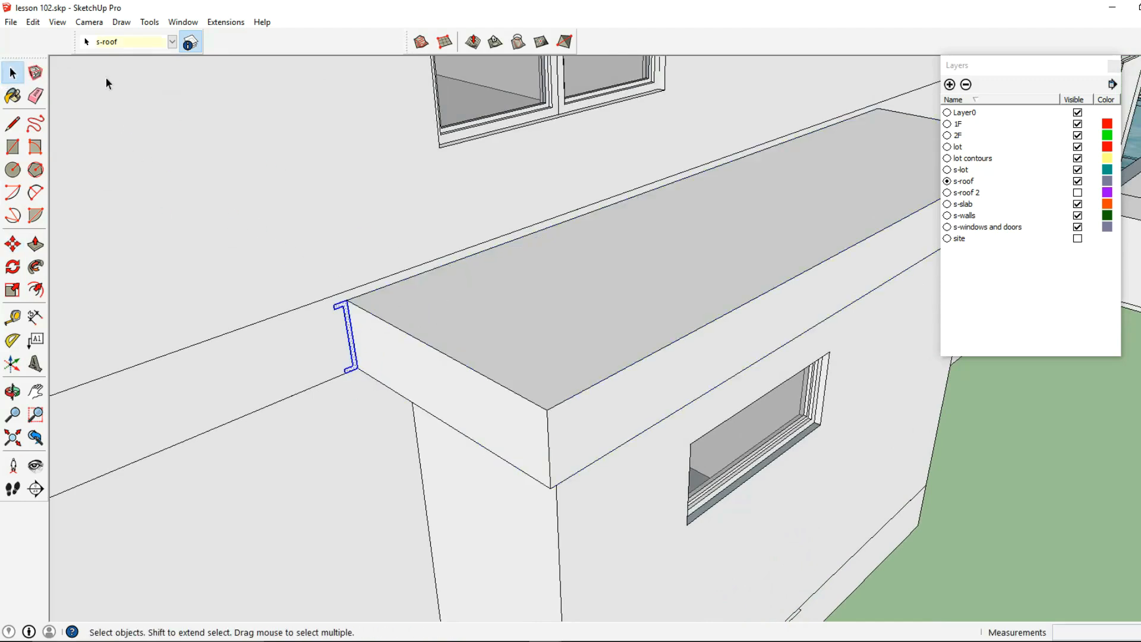
click(34, 26)
click(94, 71)
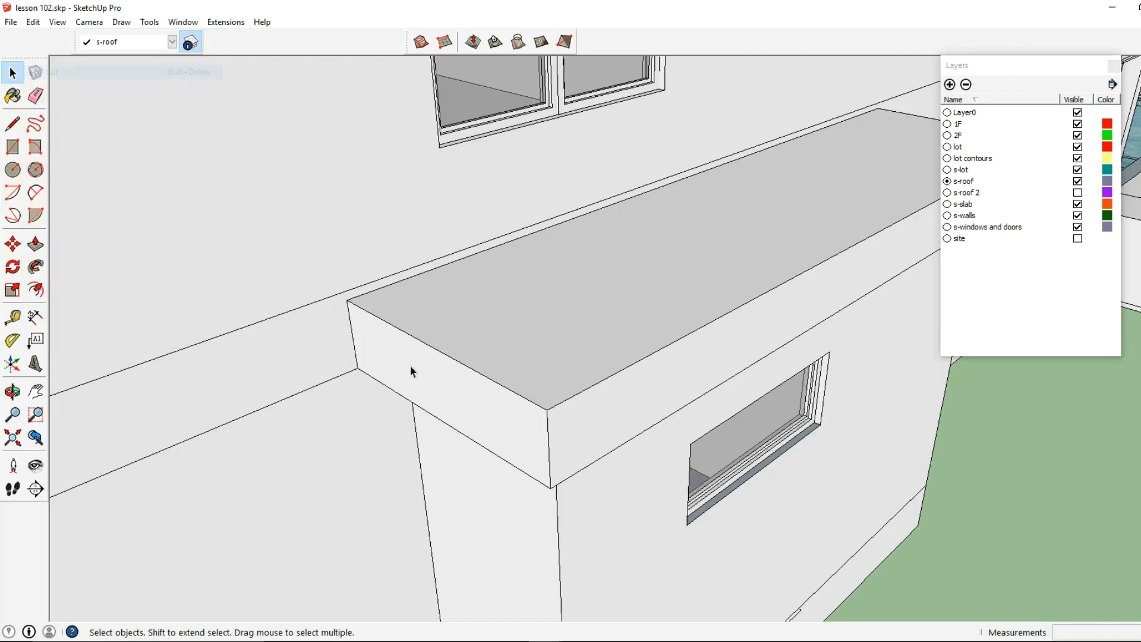
double_click(411, 364)
click(34, 22)
click(70, 116)
- Extrude the fascia profile with Follow Me along the small slab's first end, front and far end edges to the wall
click(150, 27)
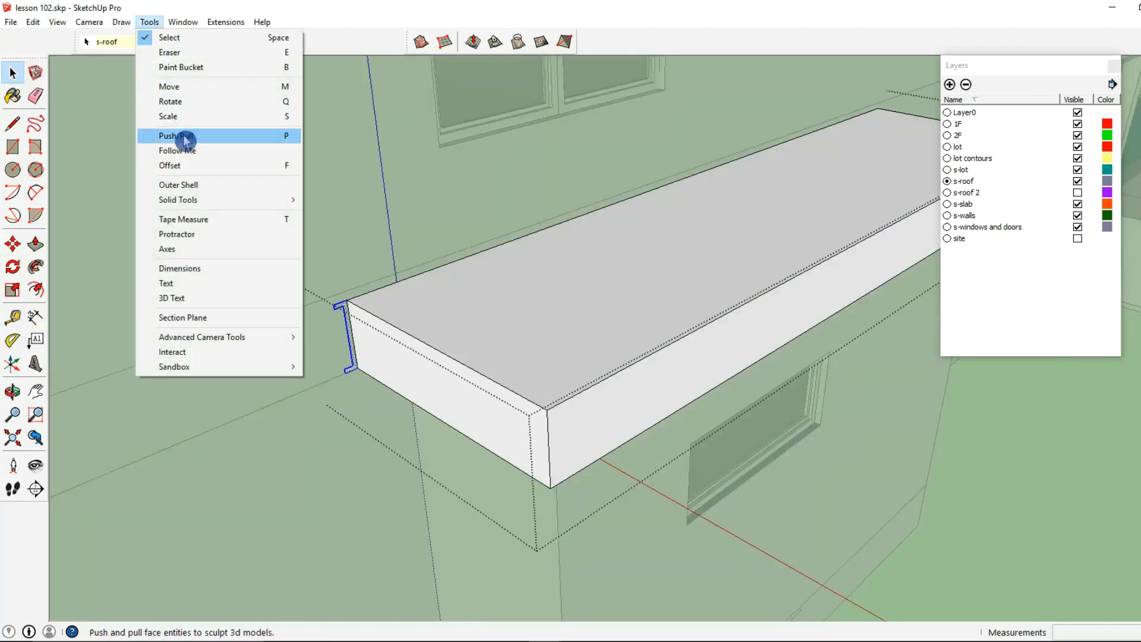
click(178, 148)
scroll(351, 312, up, 1)
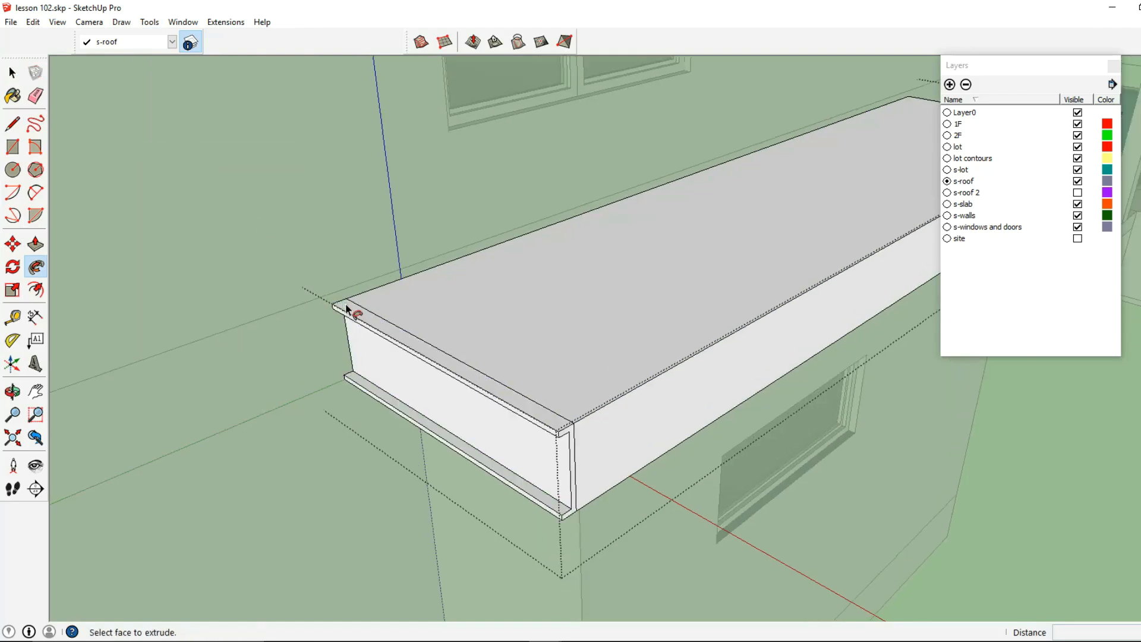
click(344, 305)
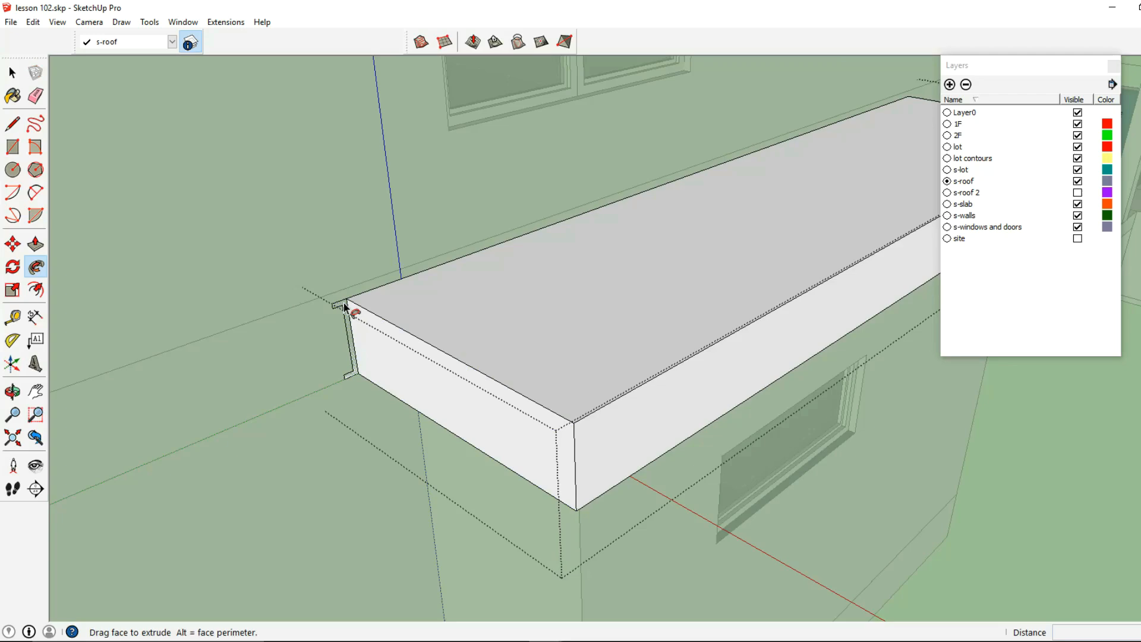
scroll(631, 437, down, 2)
shift+middle_drag(710, 364, 37, 425)
middle_drag(321, 285, 171, 315)
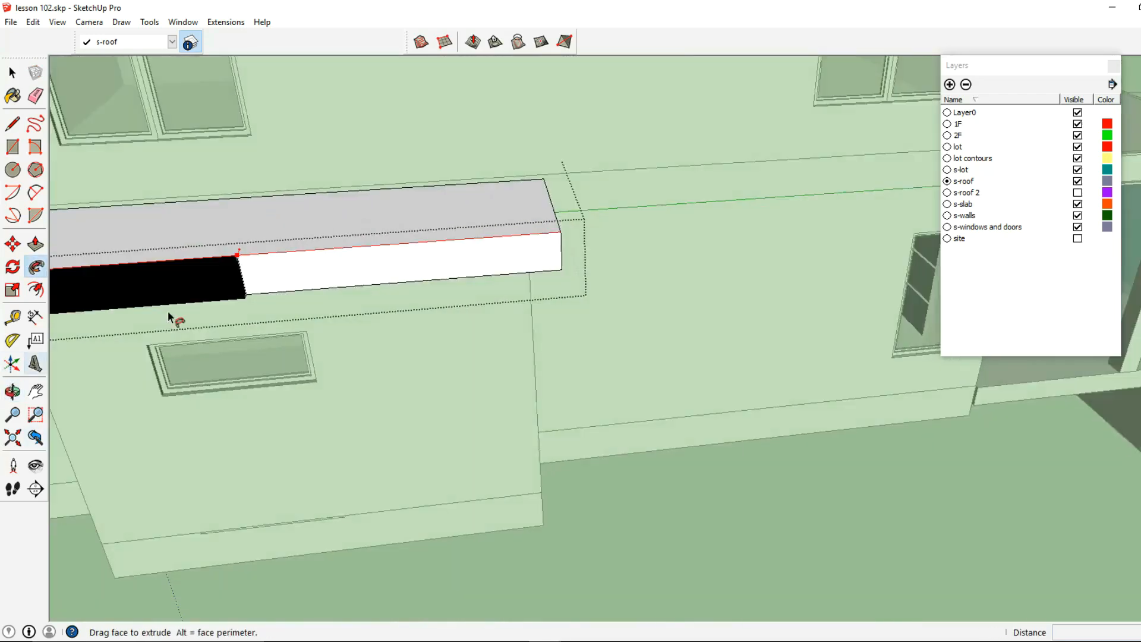
middle_drag(562, 255, 432, 299)
click(485, 244)
key(space)
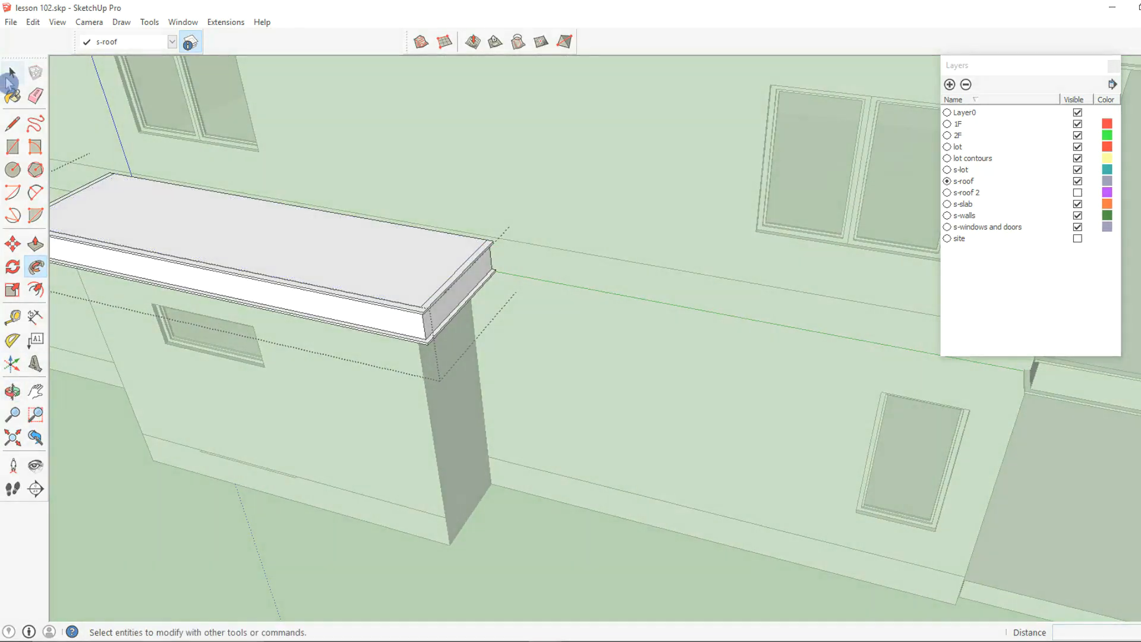